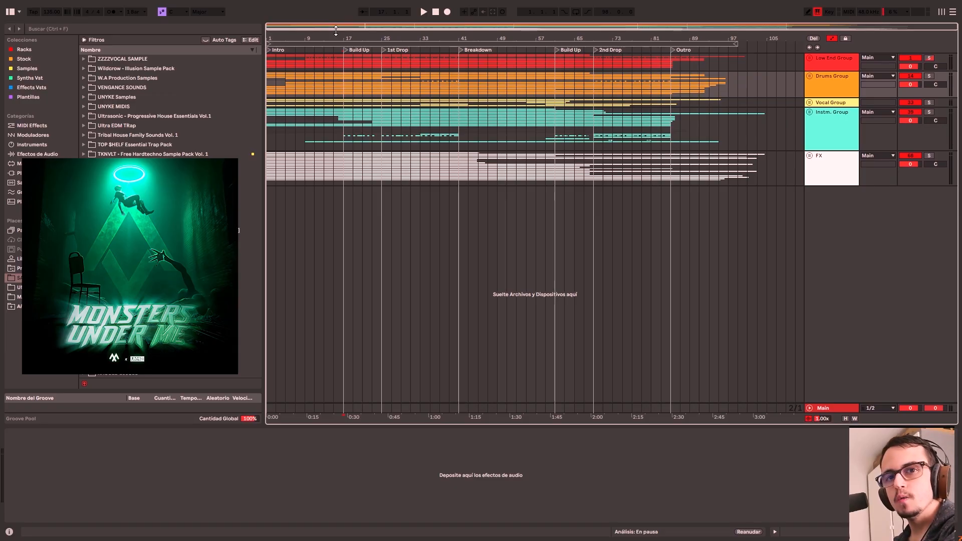
# - Look over the song's arrangement timeline and its section markers
pyautogui.click(346, 128)
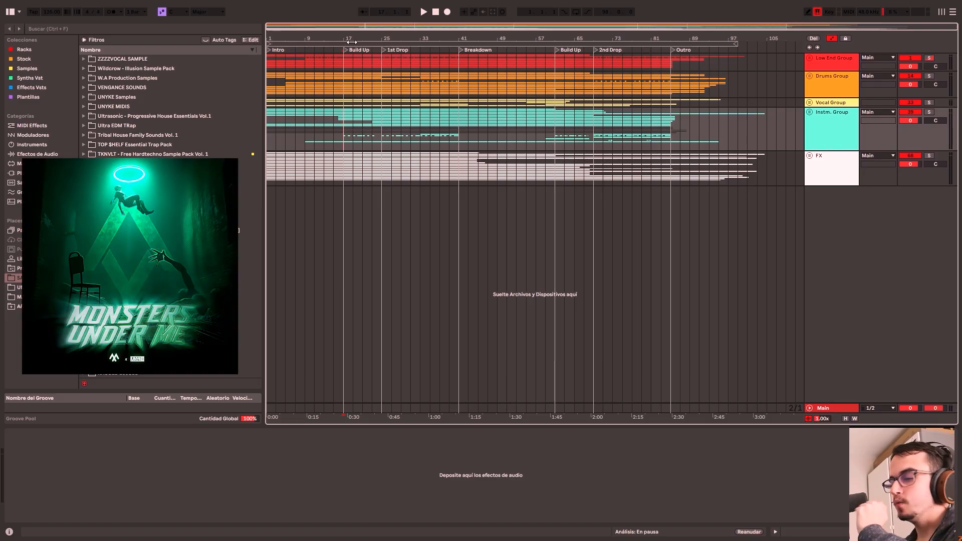
pyautogui.moveTo(349, 45); pyautogui.dragTo(273, 76)
pyautogui.click(274, 78)
pyautogui.moveTo(293, 26); pyautogui.dragTo(298, 26)
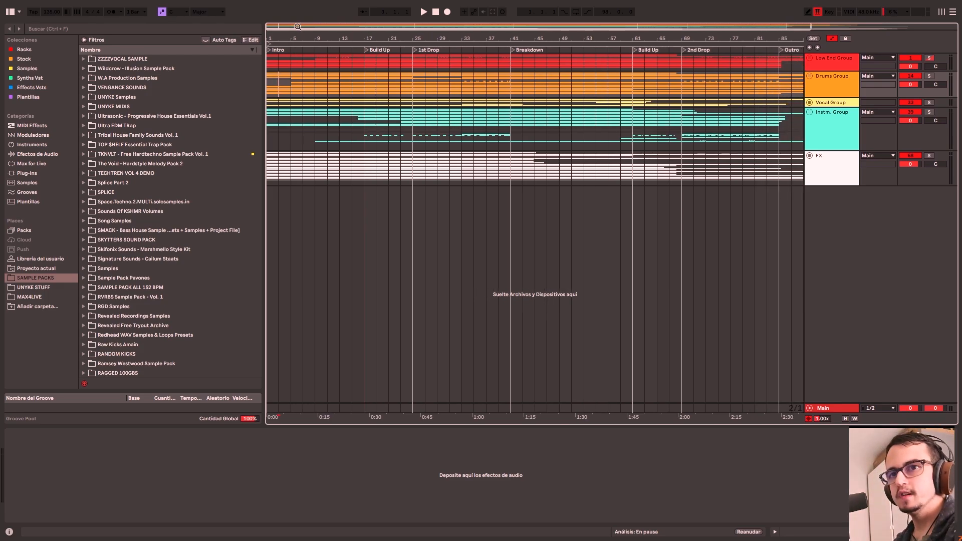
pyautogui.moveTo(354, 24); pyautogui.dragTo(354, 26)
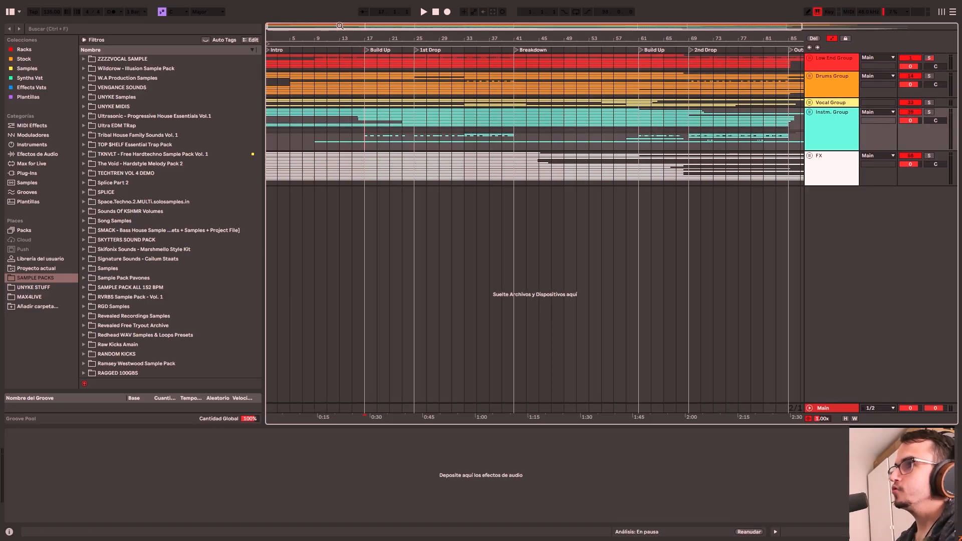
pyautogui.moveTo(339, 26); pyautogui.dragTo(328, 27)
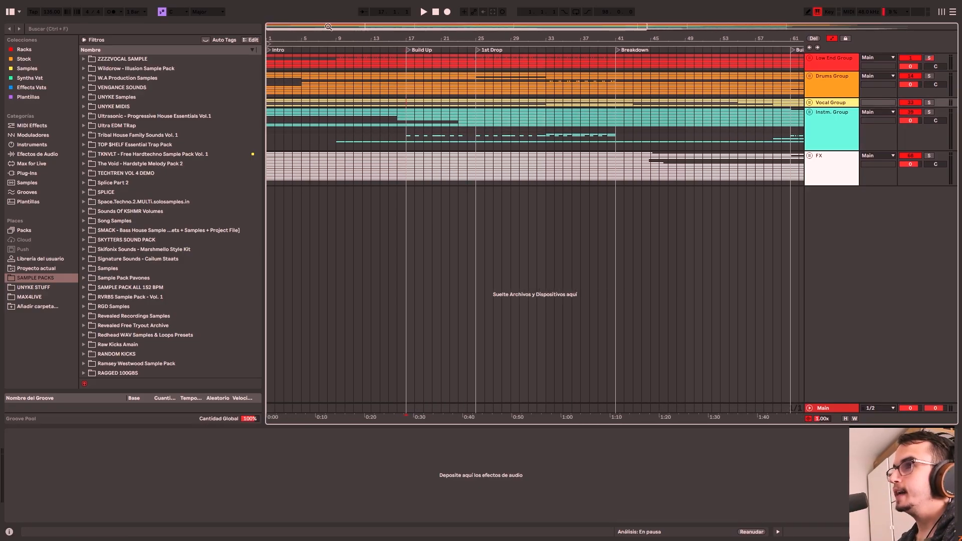
# - Go through the Low End, Drums, Vocal, Instm. and FX groups one by one to examine the project's structure
pyautogui.click(824, 62)
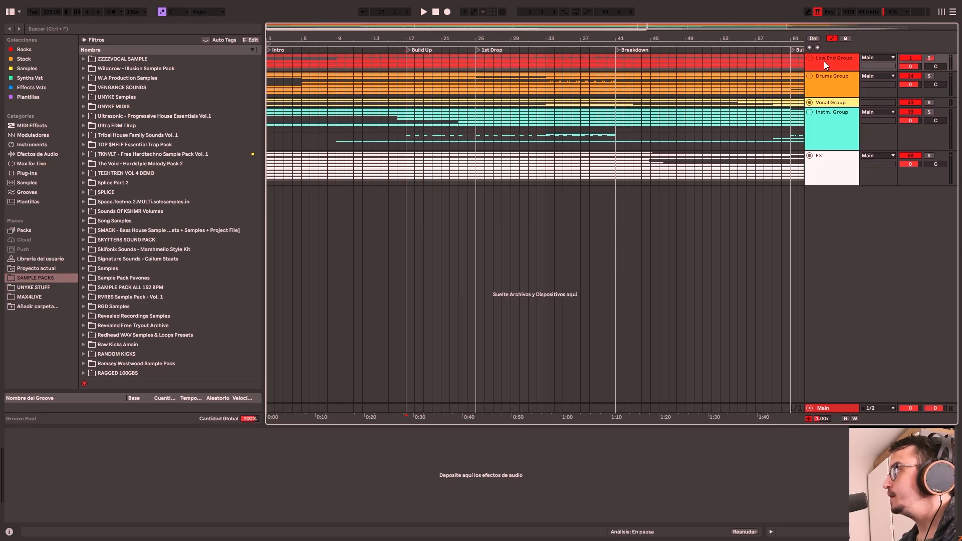
pyautogui.scroll(-3, 427, 189)
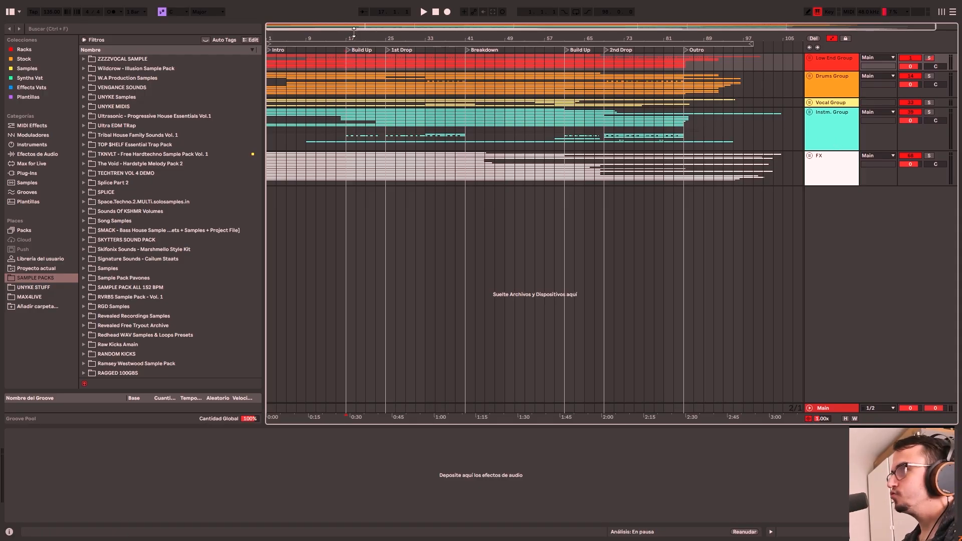
pyautogui.click(826, 88)
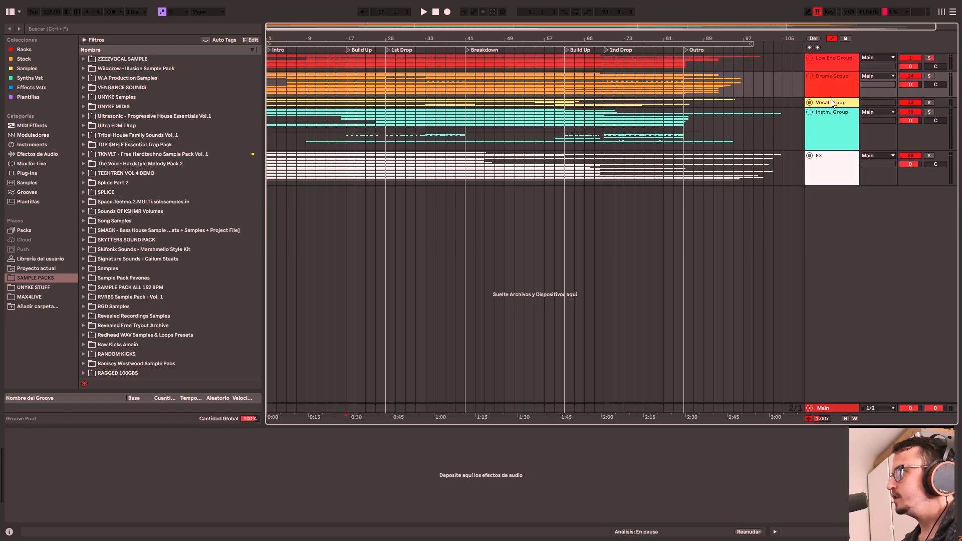
pyautogui.click(827, 104)
pyautogui.click(829, 127)
pyautogui.click(829, 180)
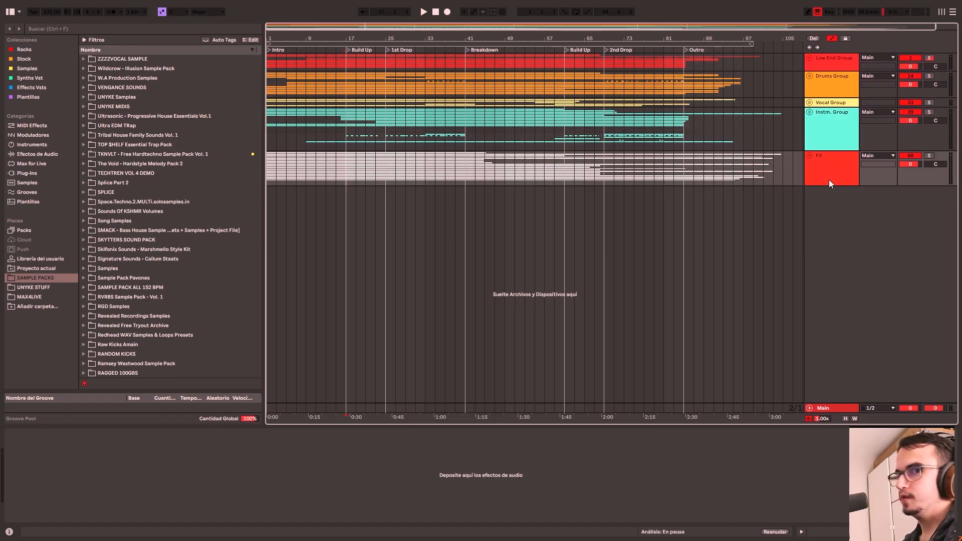
pyautogui.click(826, 64)
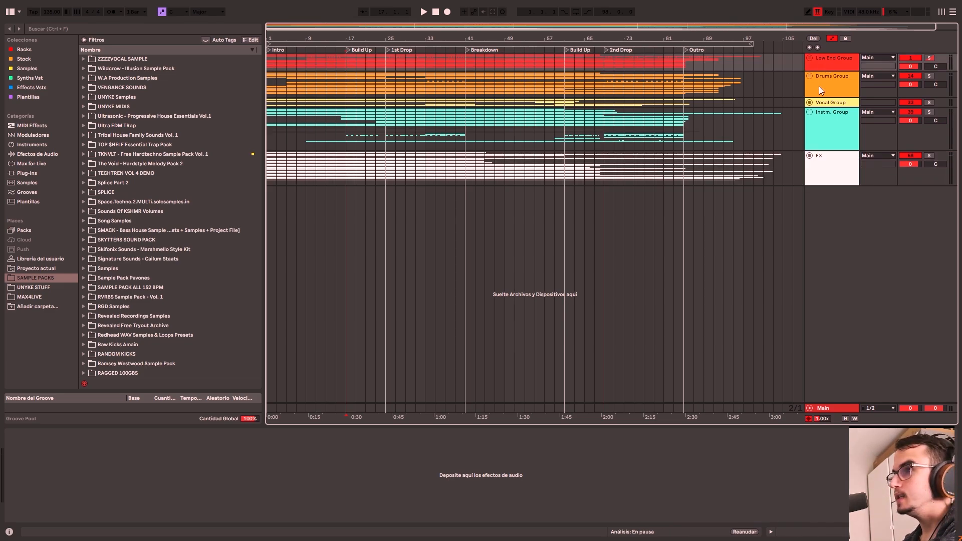
# - Examine the track groups again, comparing their content around the Build Up and 1st Drop sections
pyautogui.click(819, 80)
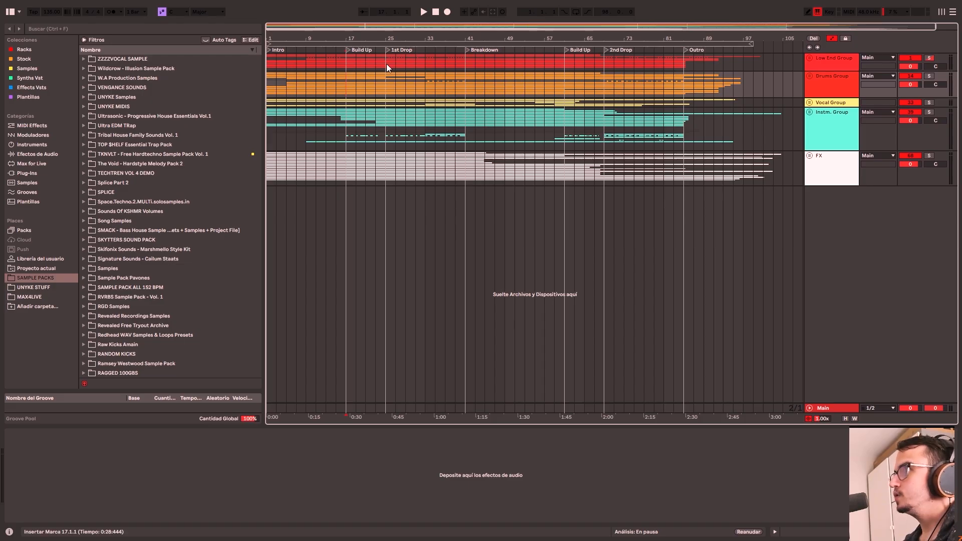
pyautogui.click(349, 85)
pyautogui.moveTo(362, 28); pyautogui.dragTo(337, 72)
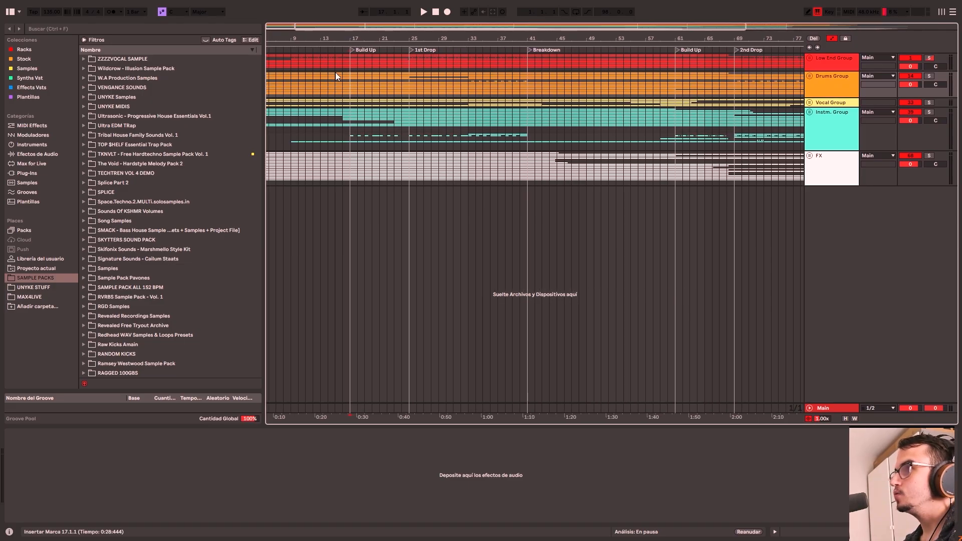
pyautogui.moveTo(351, 38); pyautogui.dragTo(374, 32)
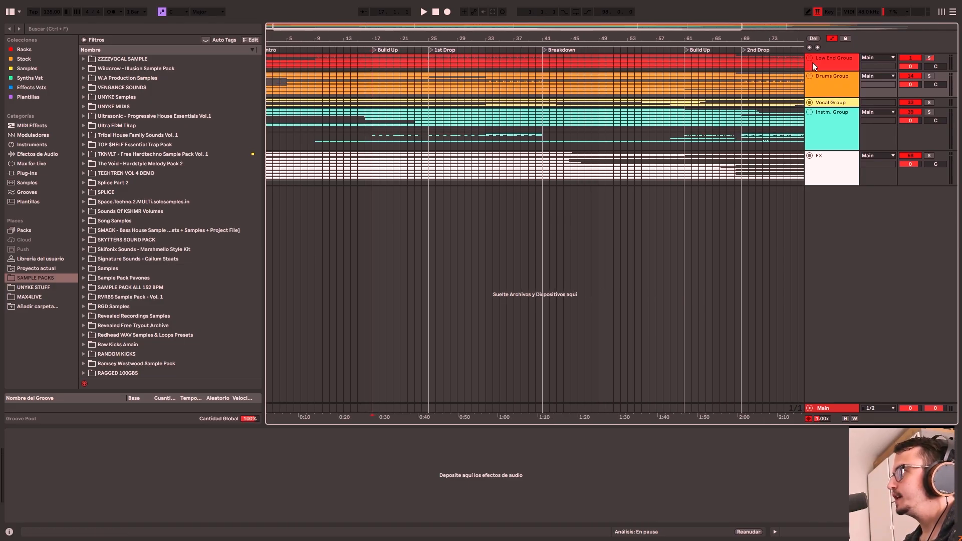
pyautogui.click(832, 65)
pyautogui.click(833, 90)
pyautogui.click(832, 103)
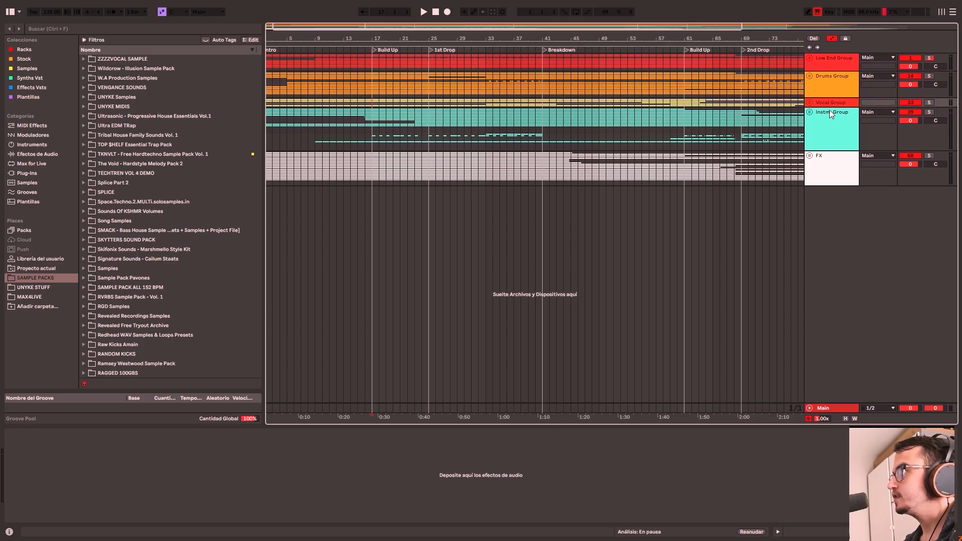
pyautogui.click(830, 131)
pyautogui.click(831, 166)
pyautogui.click(828, 128)
pyautogui.click(825, 103)
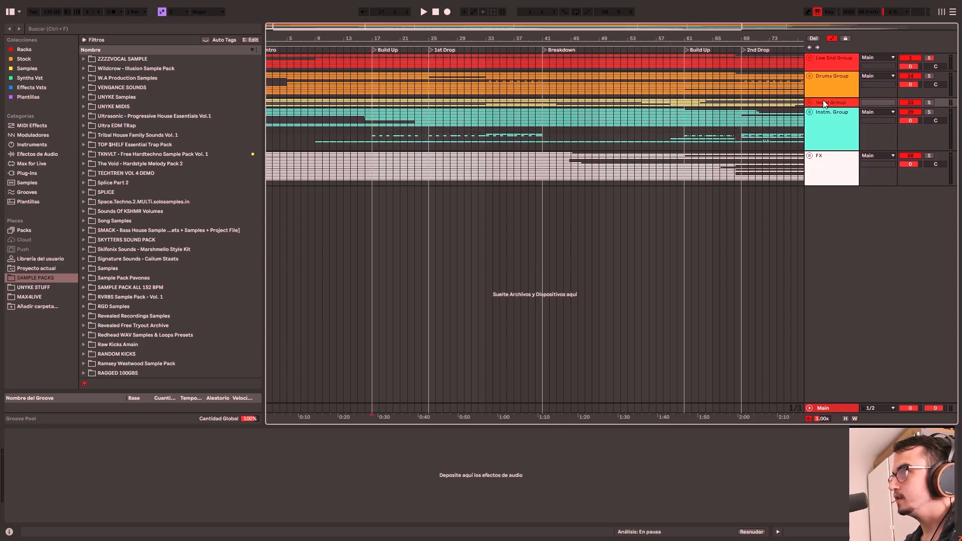
pyautogui.doubleClick(360, 30)
pyautogui.click(828, 66)
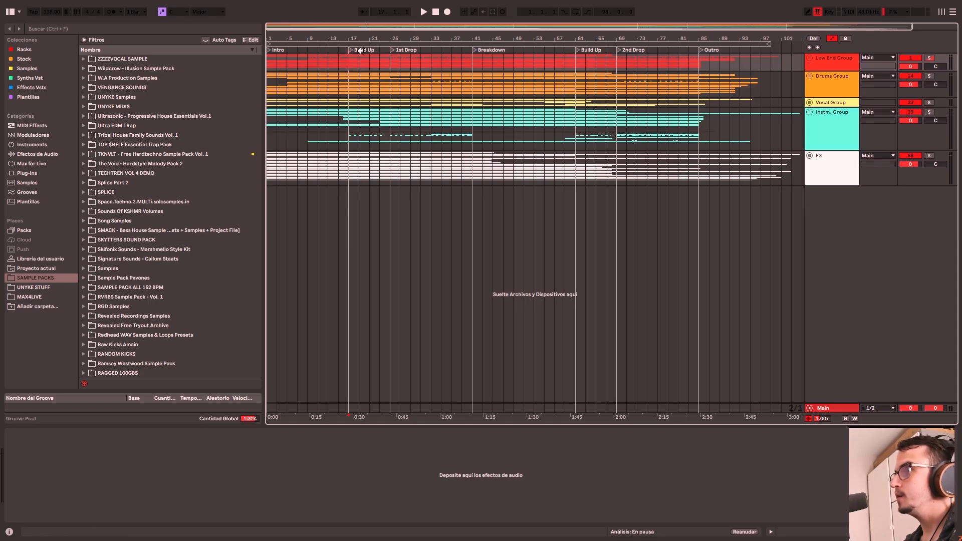
# - Unfold the Low End Group and solo its Intro Kick track, selecting the Audio 80 clip at the start of the Intro
pyautogui.moveTo(339, 27); pyautogui.dragTo(369, 44)
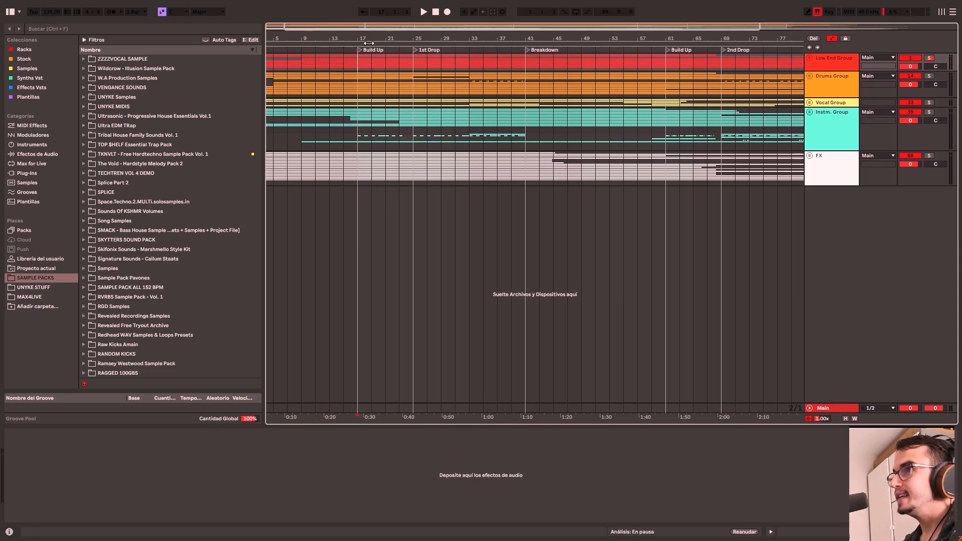
pyautogui.click(807, 55)
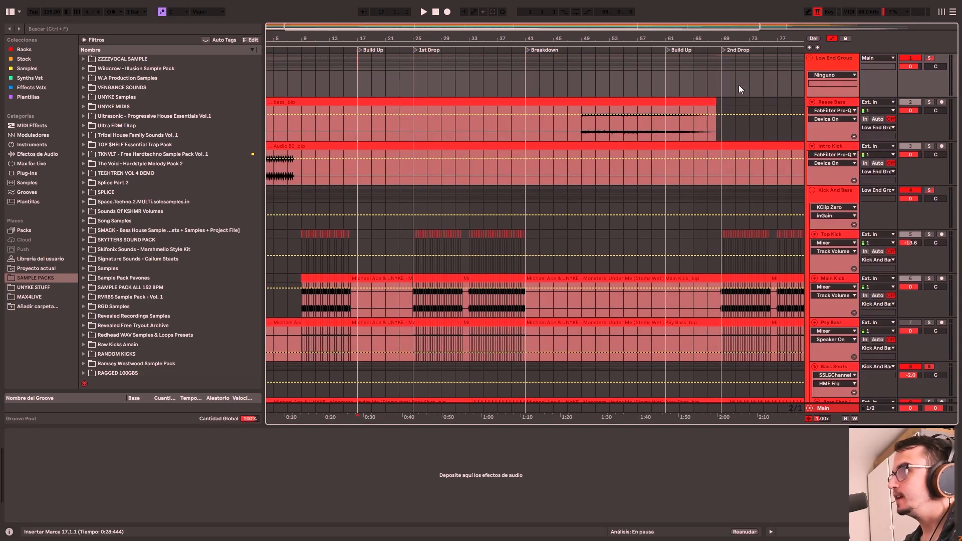
pyautogui.scroll(-1, 529, 239)
pyautogui.click(269, 126)
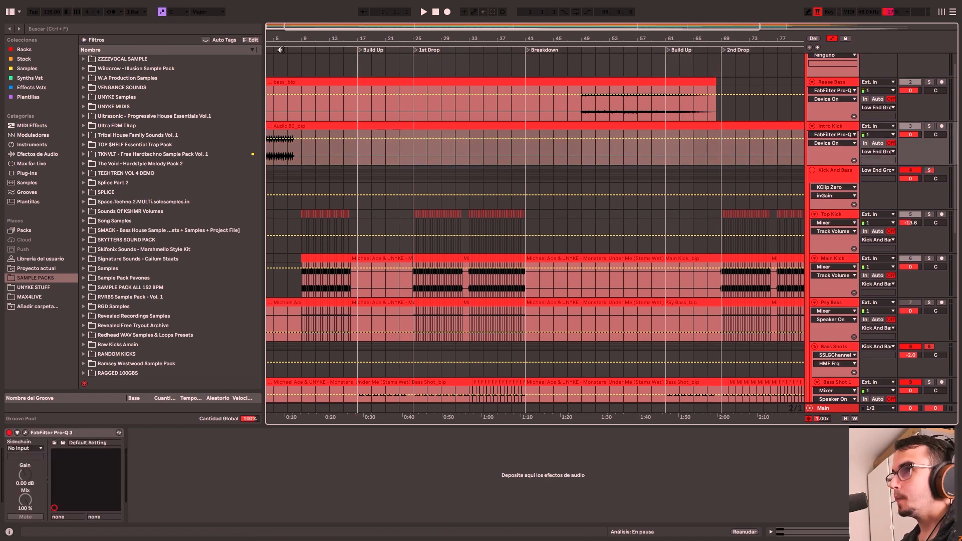
pyautogui.moveTo(287, 27); pyautogui.dragTo(276, 54)
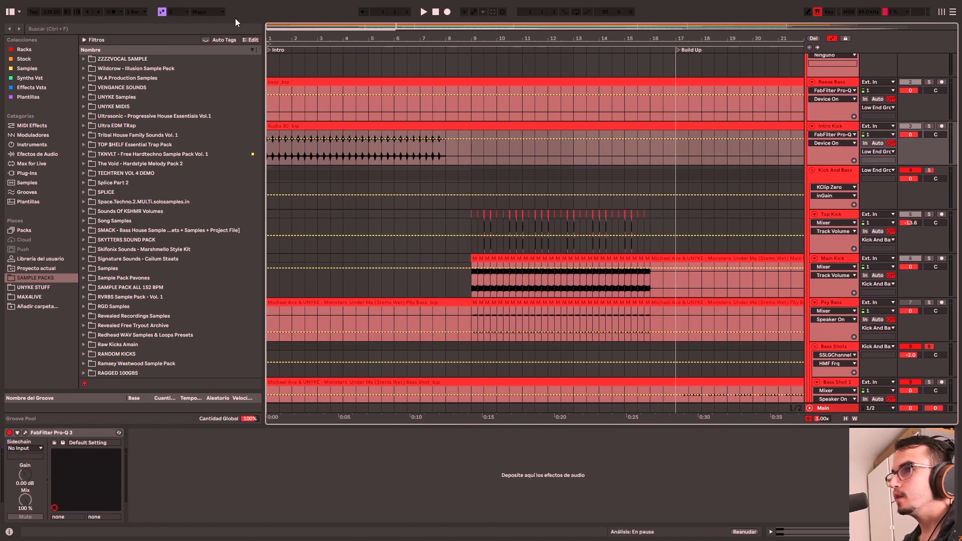
pyautogui.moveTo(335, 29); pyautogui.dragTo(347, 23)
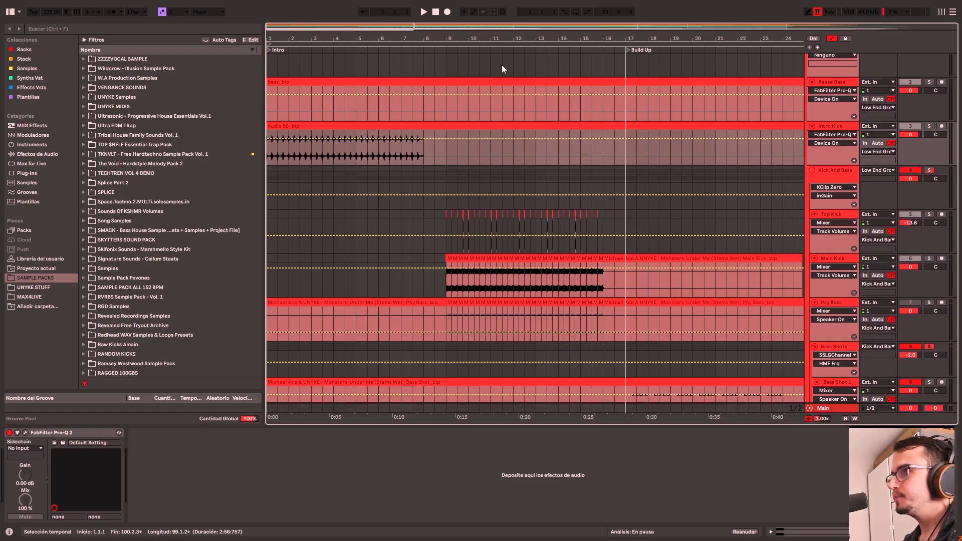
pyautogui.click(929, 126)
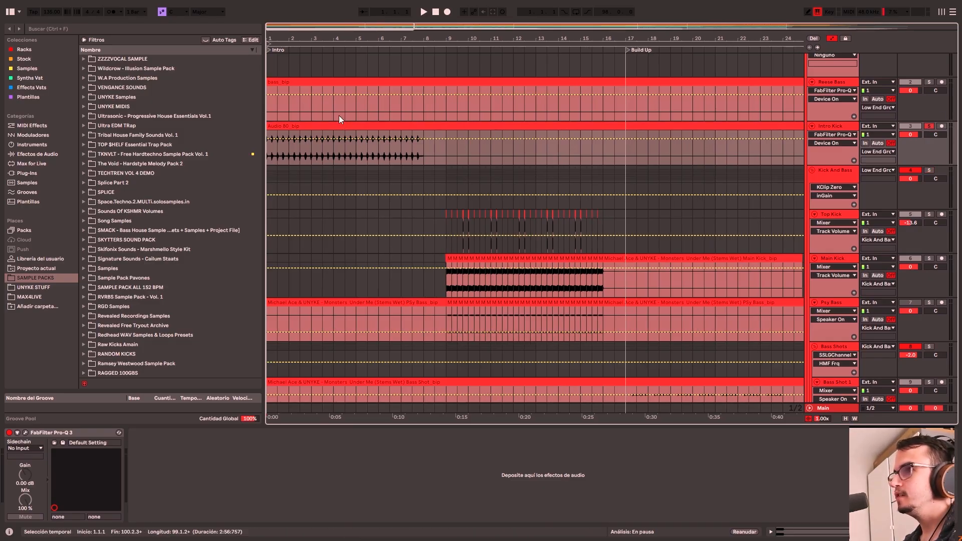
# - Play the Intro Kick from the beginning and examine the low cut in its FabFilter Pro-Q 3, then close the plugin window
pyautogui.moveTo(271, 28); pyautogui.dragTo(271, 26)
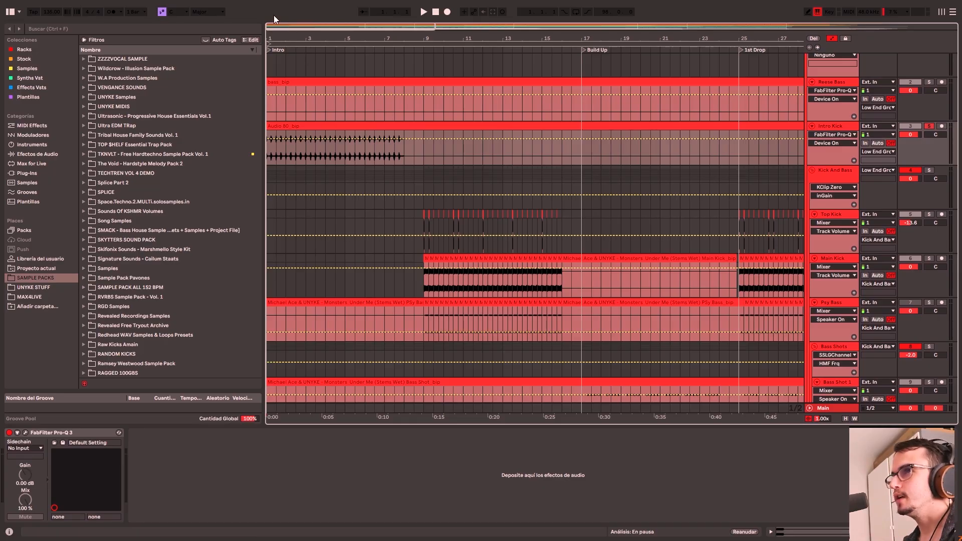
pyautogui.moveTo(287, 26); pyautogui.dragTo(286, 24)
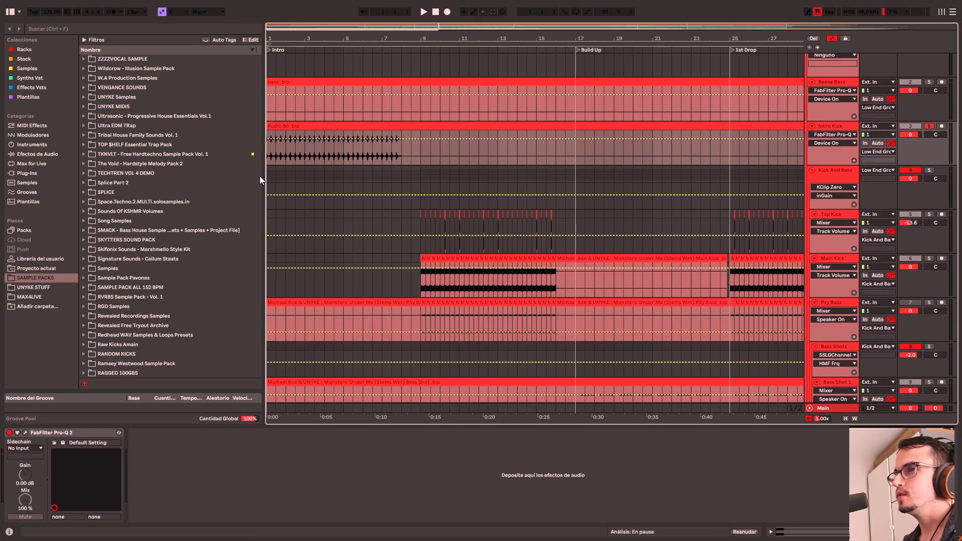
pyautogui.click(25, 432)
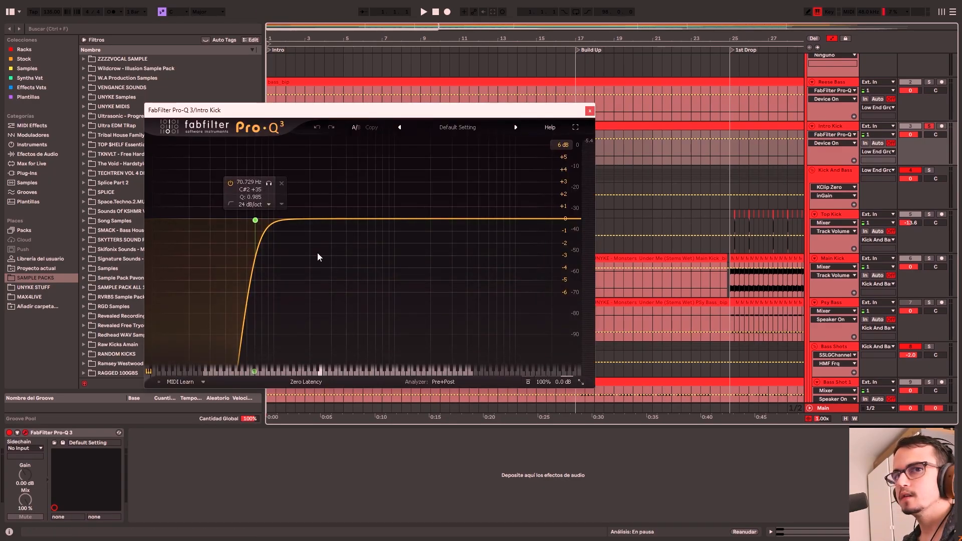
pyautogui.moveTo(351, 110); pyautogui.dragTo(373, 230)
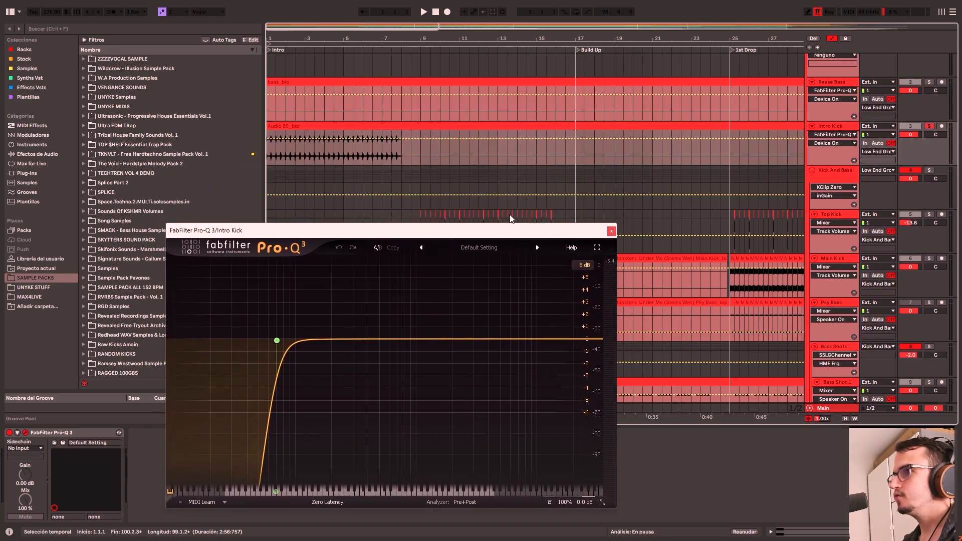
pyautogui.click(284, 133)
pyautogui.press('space')
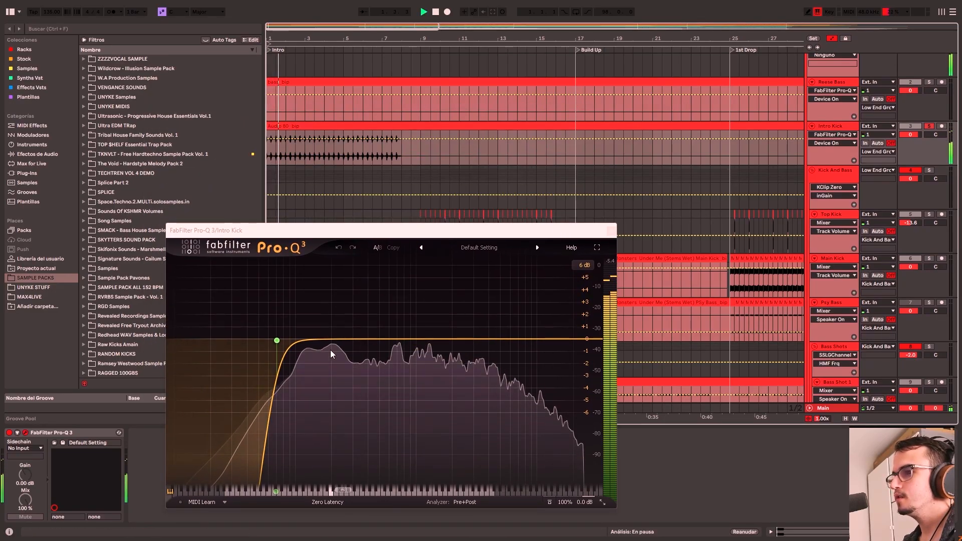
pyautogui.moveTo(379, 231); pyautogui.dragTo(361, 196)
pyautogui.click(595, 197)
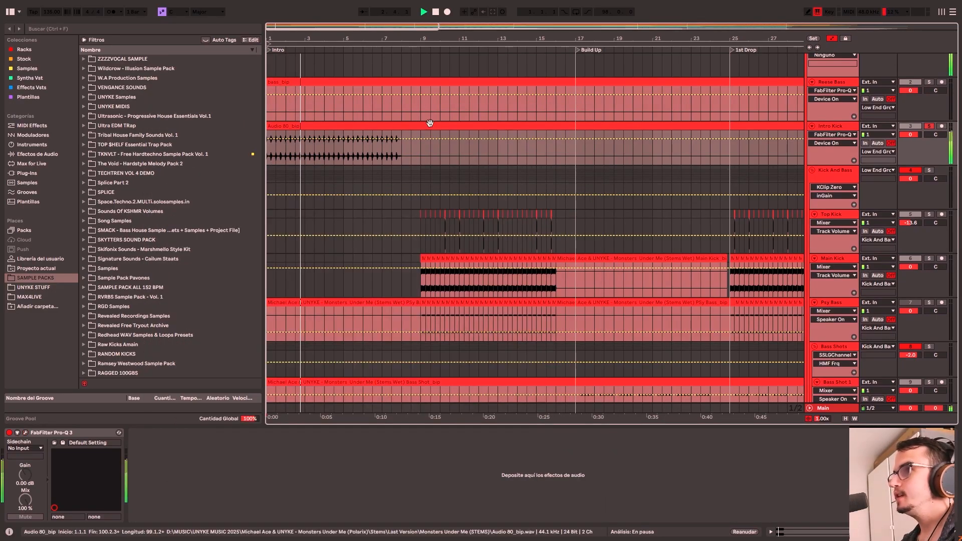
# - Stop playback and examine the Top Kick and Main Kick clips starting at bar 9
pyautogui.moveTo(304, 38); pyautogui.dragTo(304, 32)
pyautogui.click(413, 222)
pyautogui.press('space')
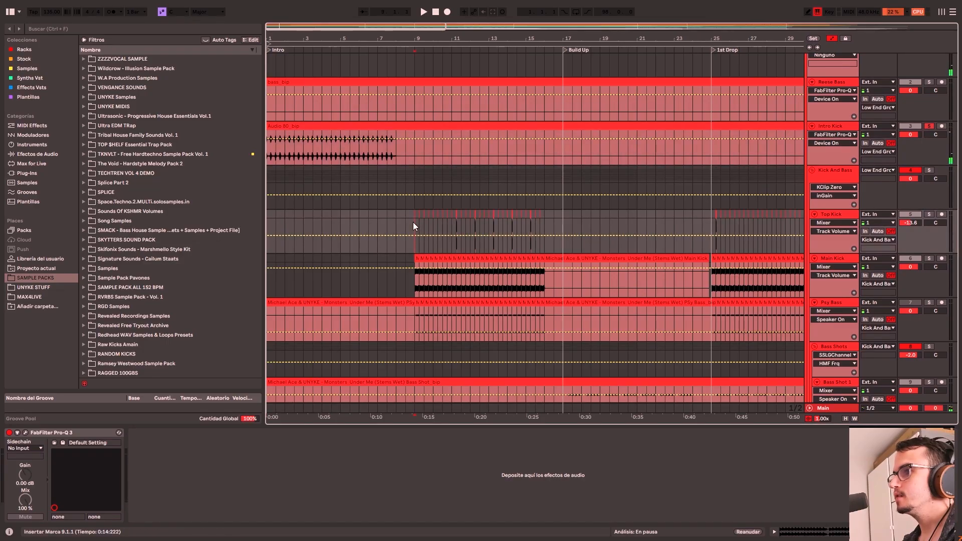
pyautogui.scroll(-1, 413, 222)
pyautogui.moveTo(393, 38); pyautogui.dragTo(393, 134)
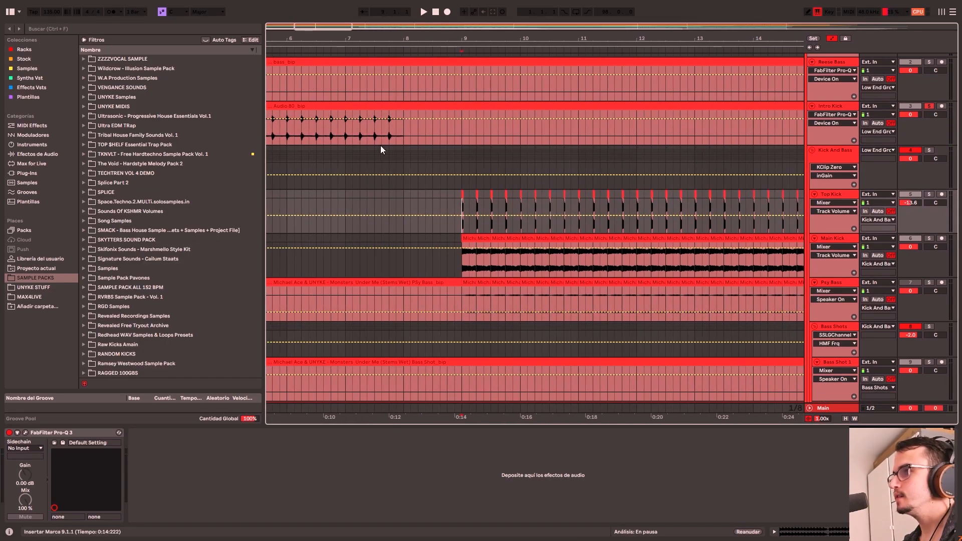
pyautogui.scroll(-1, 381, 147)
pyautogui.moveTo(471, 39); pyautogui.dragTo(472, 30)
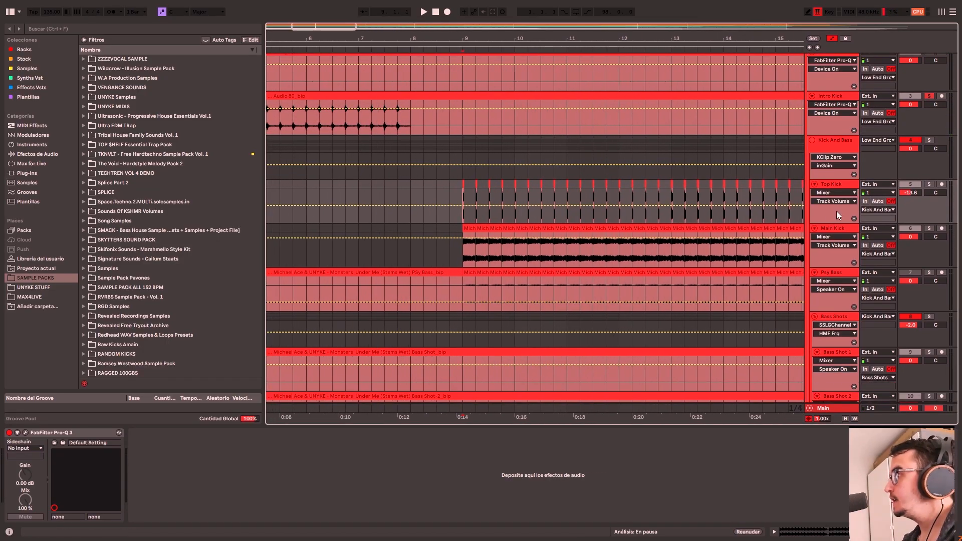
pyautogui.moveTo(312, 29); pyautogui.dragTo(255, 72)
# - Select the first Main Kick clip at bar 9 and solo the Main Kick track instead of the Intro Kick
pyautogui.click(407, 230)
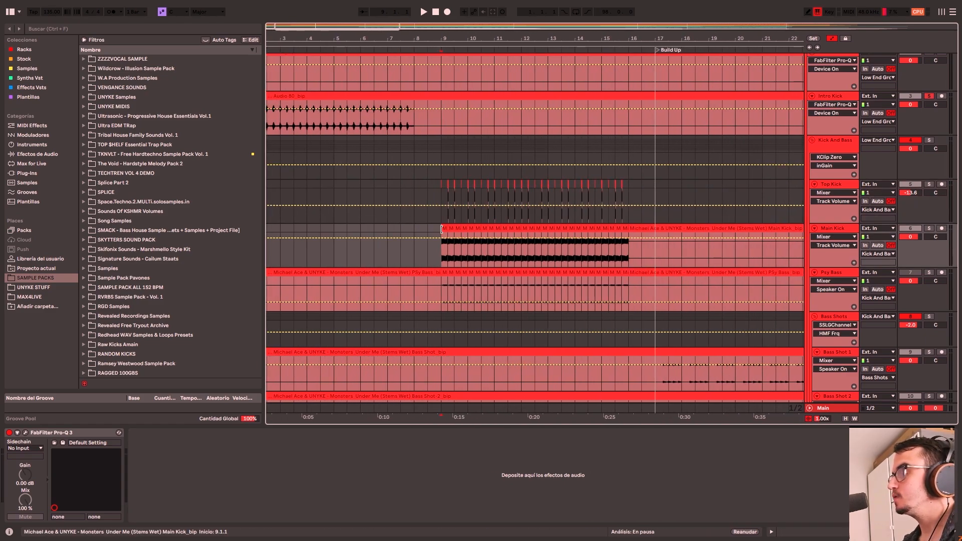
pyautogui.click(443, 229)
pyautogui.moveTo(321, 32); pyautogui.dragTo(320, 28)
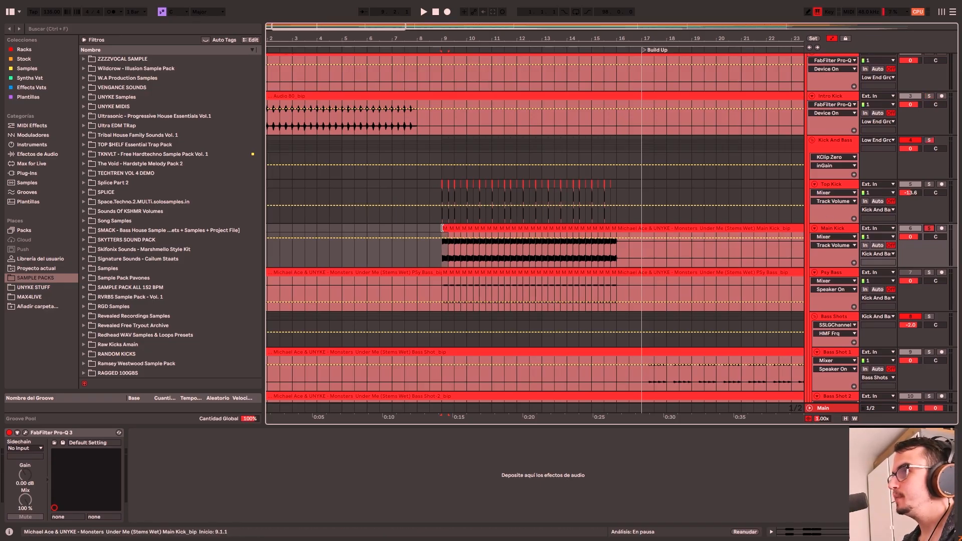
pyautogui.moveTo(333, 32); pyautogui.dragTo(333, 38)
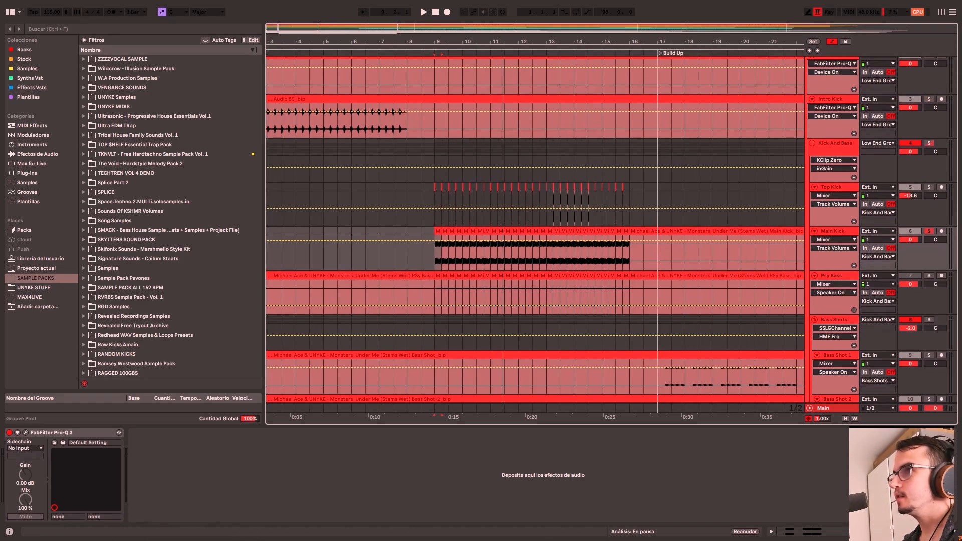
# - Play the soloed Main Kick and inspect the low cut band on the side channel in its FabFilter Pro-Q 3
pyautogui.press('space')
pyautogui.click(26, 433)
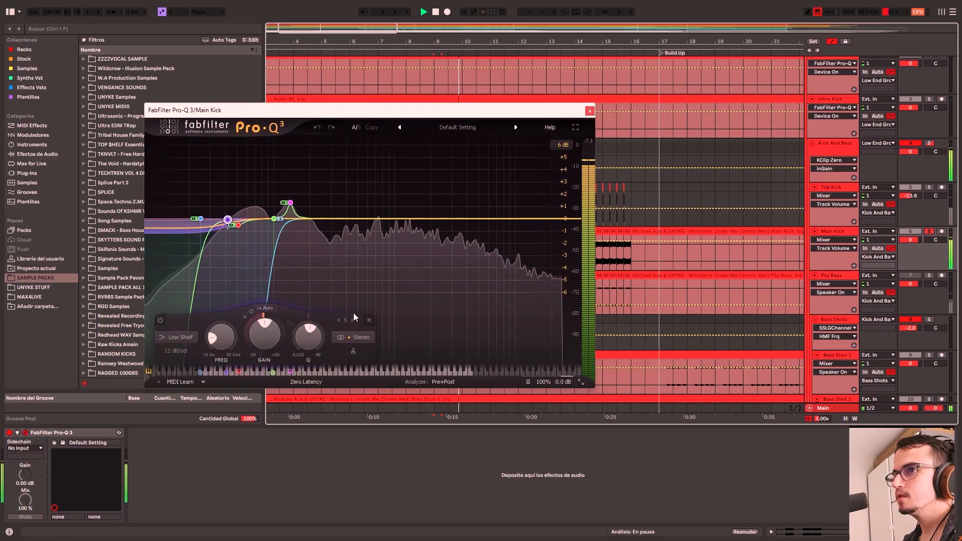
pyautogui.click(274, 219)
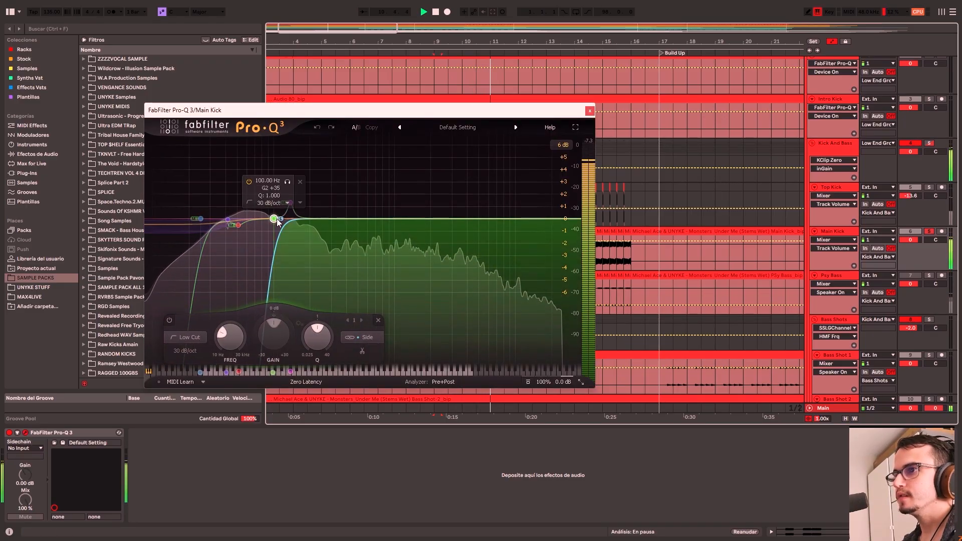
# - Inspect the remaining bands in the Main Kick's FabFilter Pro-Q 3, including the narrow boost at 137.94 Hz, then close it and stop playback
pyautogui.click(200, 219)
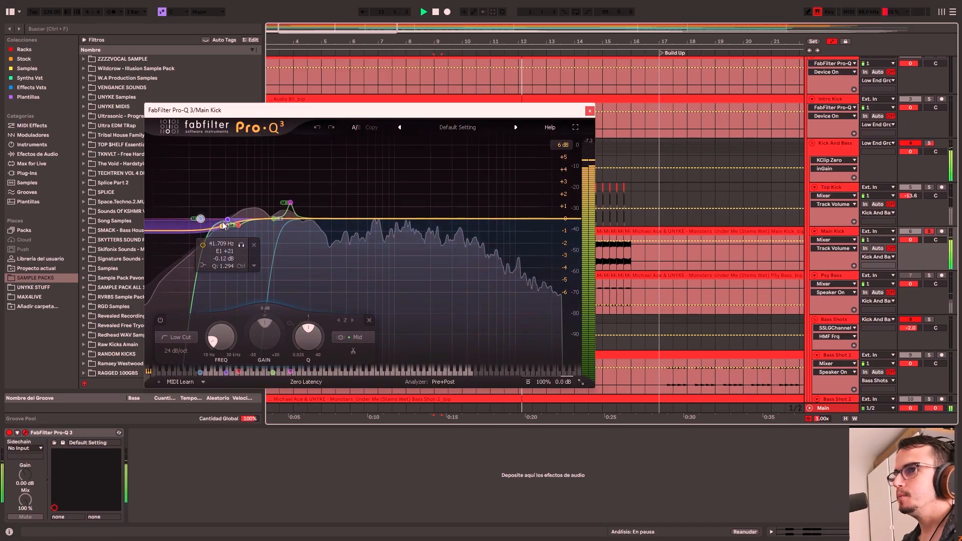
pyautogui.click(239, 226)
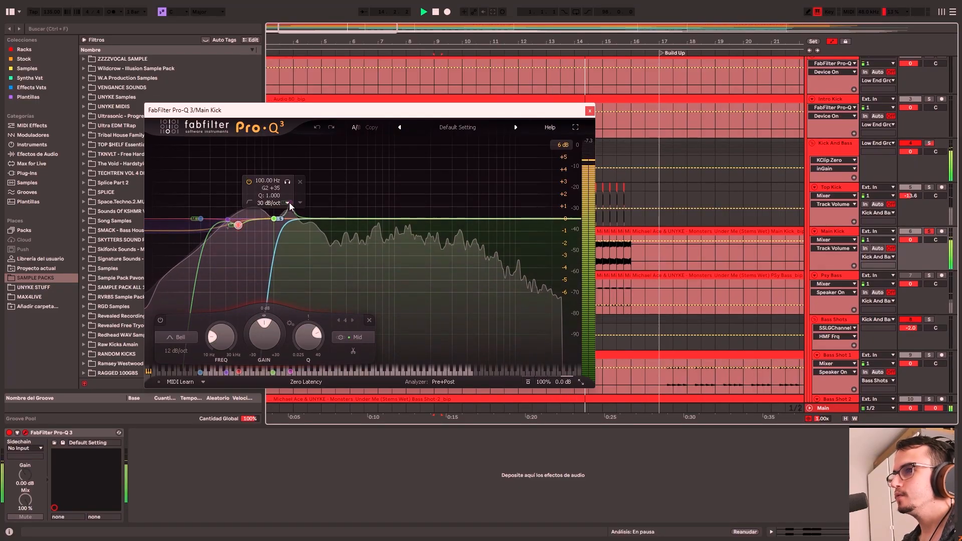
pyautogui.click(290, 203)
pyautogui.click(318, 194)
pyautogui.click(289, 203)
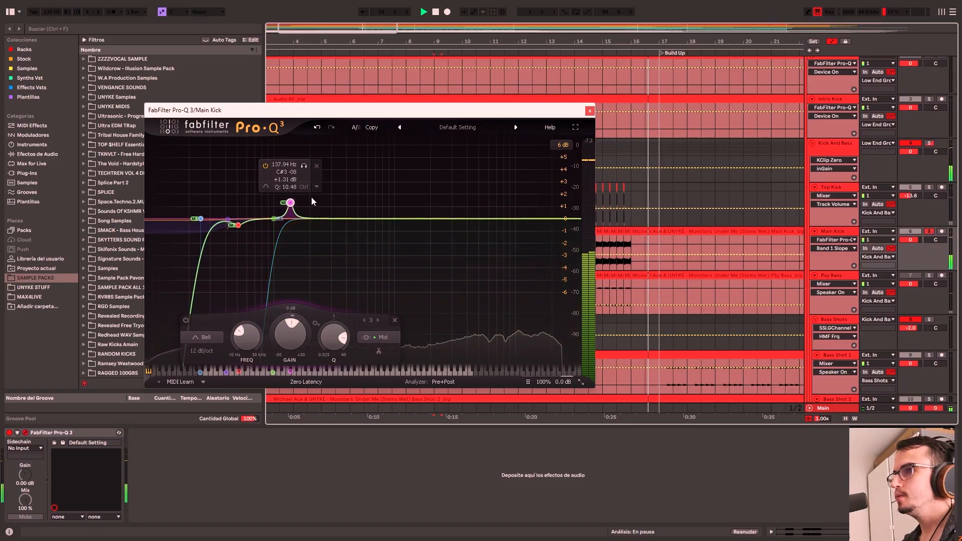
pyautogui.click(589, 112)
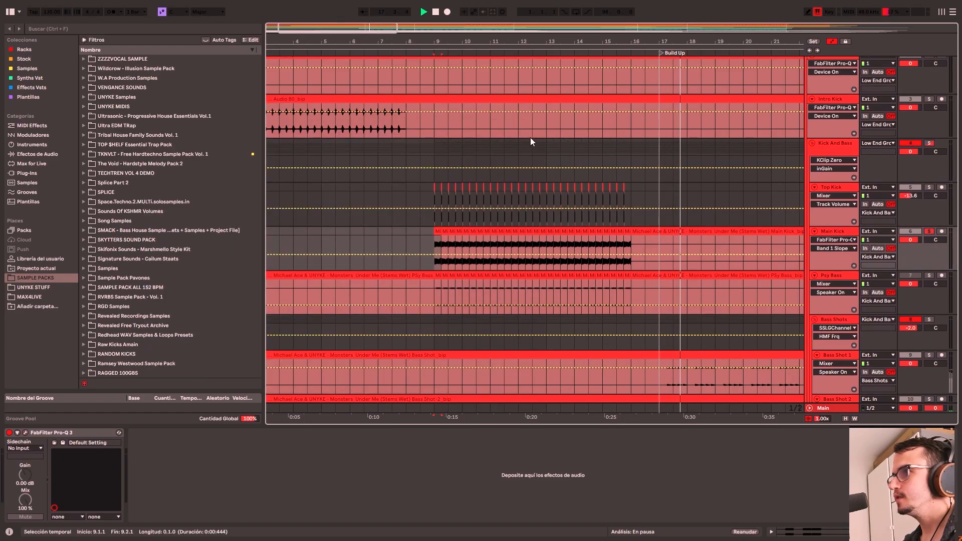
pyautogui.scroll(-1, 490, 185)
pyautogui.press('space')
# - Solo the Top Kick track, play it from bar 9 while checking its FabFilter Pro-Q 3, and stop playback
pyautogui.scroll(-3, 460, 214)
pyautogui.moveTo(315, 30); pyautogui.dragTo(308, 50)
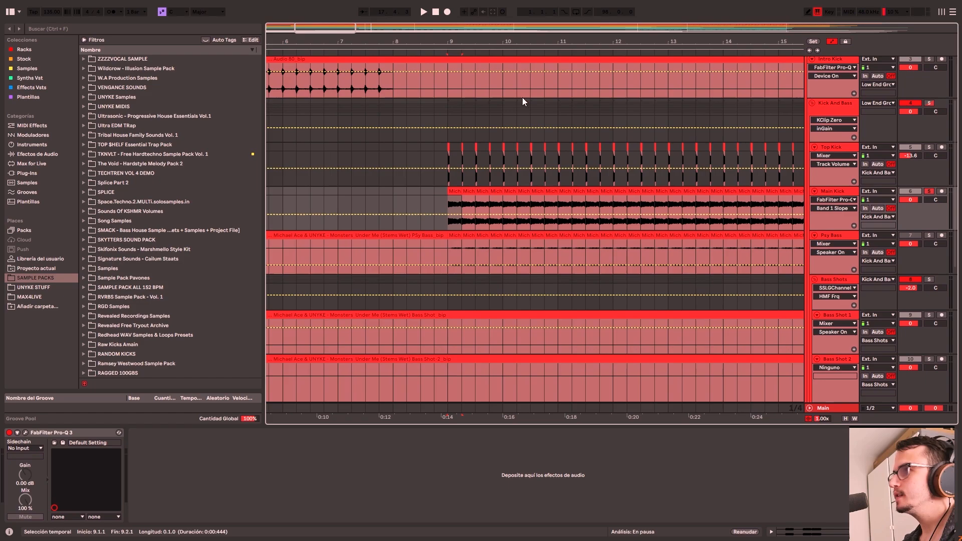
pyautogui.click(929, 148)
pyautogui.press('space')
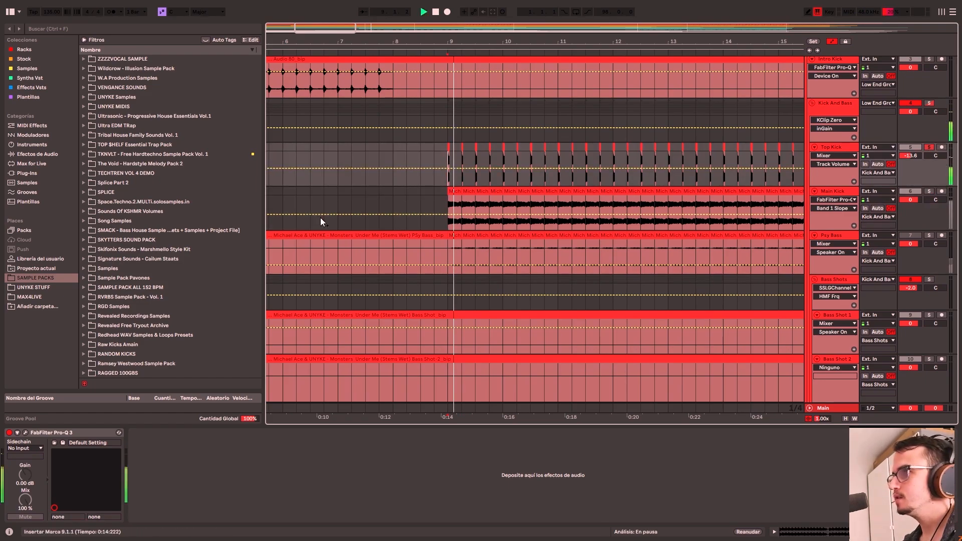
pyautogui.click(27, 432)
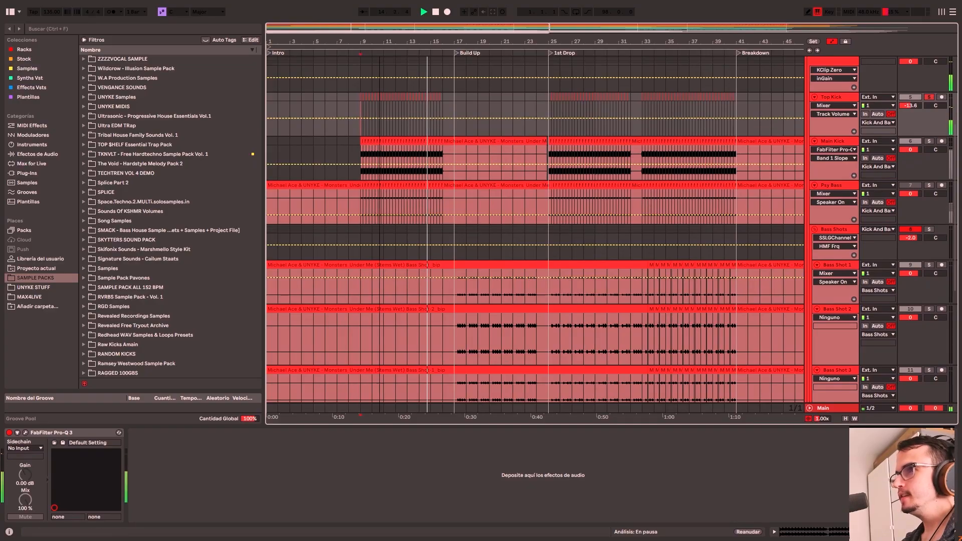
pyautogui.scroll(2, 447, 215)
pyautogui.press('space')
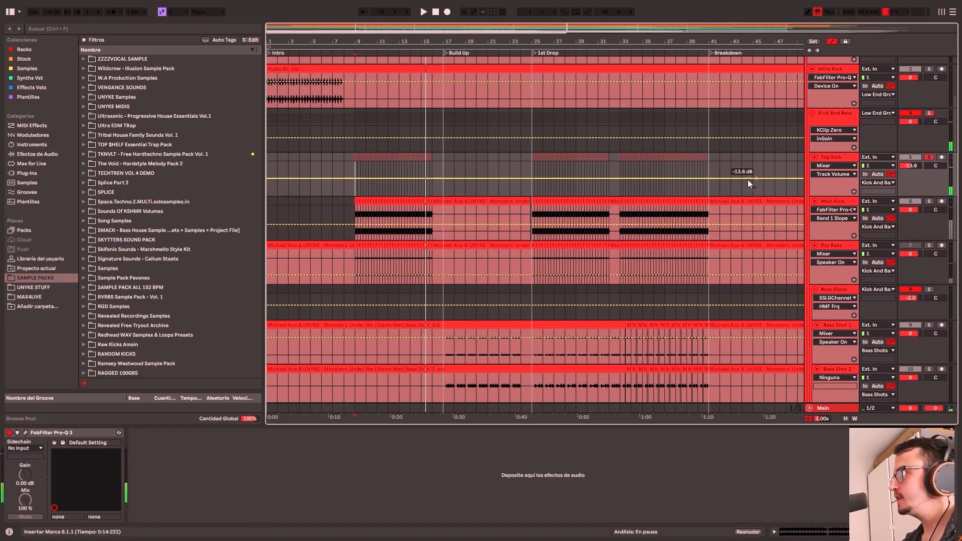
# - Solo the Drums Group and start playback from bar 9
pyautogui.scroll(-3, 368, 250)
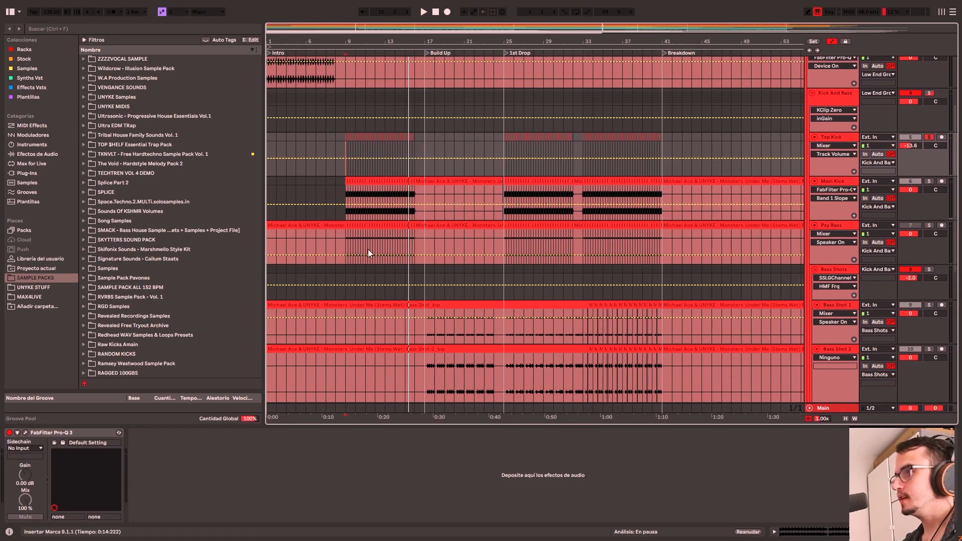
pyautogui.scroll(3, 367, 249)
pyautogui.scroll(-10, 368, 248)
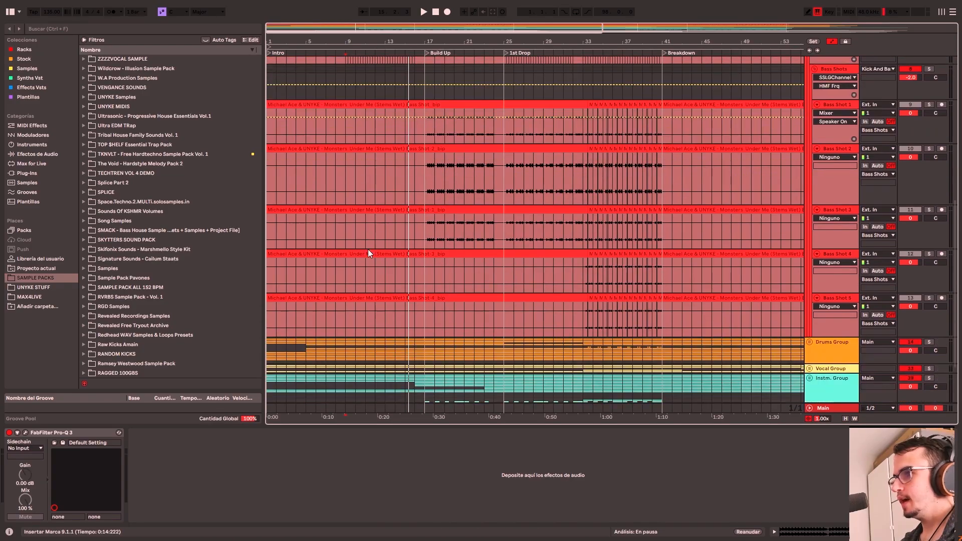
pyautogui.click(929, 301)
pyautogui.press('space')
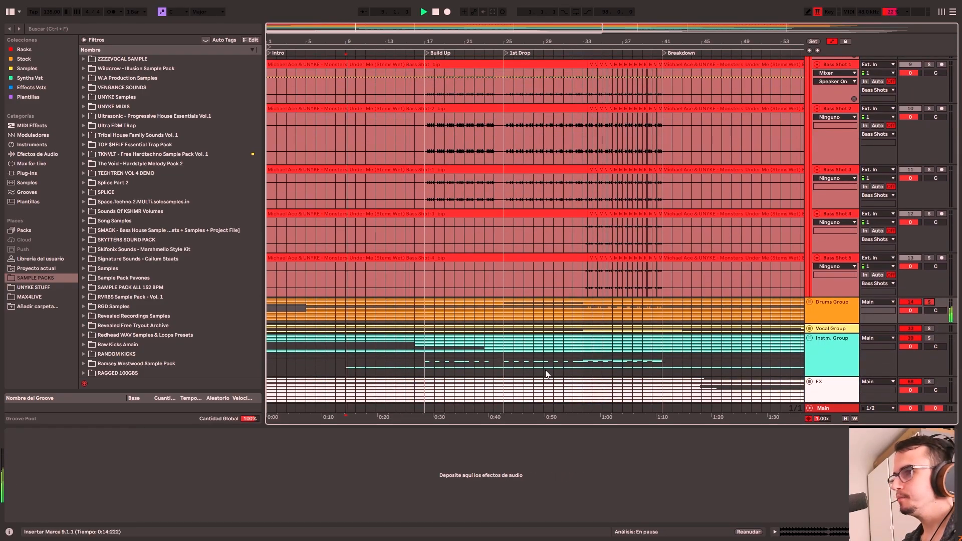
# - Unfold the Drums Group and its Low Drums subgroup, examine their tracks during playback, and stop the song
pyautogui.scroll(-2, 429, 326)
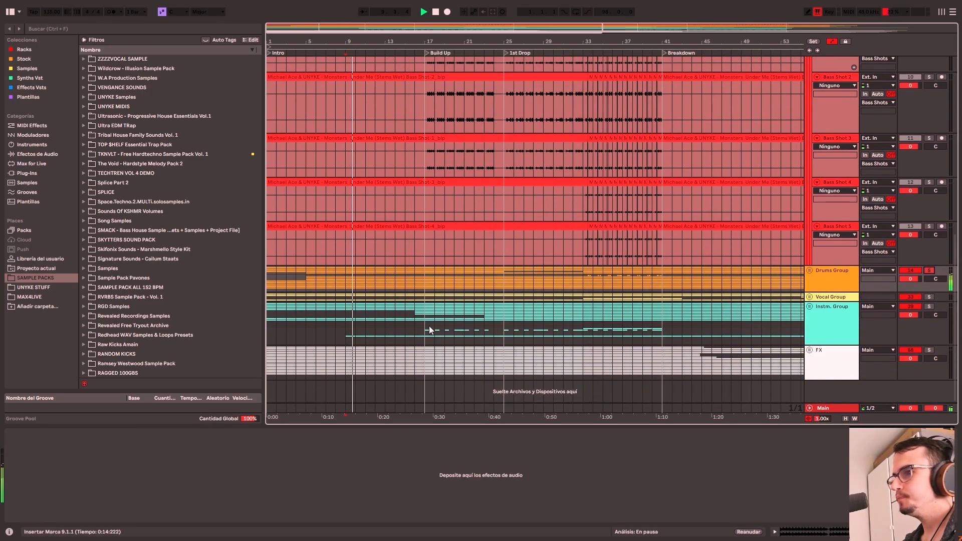
pyautogui.click(809, 270)
pyautogui.scroll(-2, 637, 302)
pyautogui.click(812, 311)
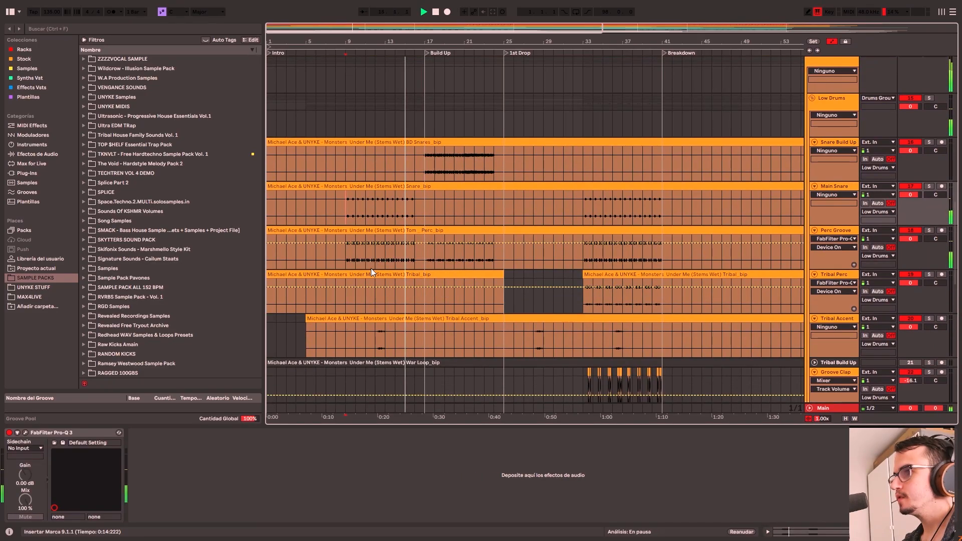
pyautogui.scroll(2, 371, 269)
pyautogui.scroll(5, 371, 269)
pyautogui.press('space')
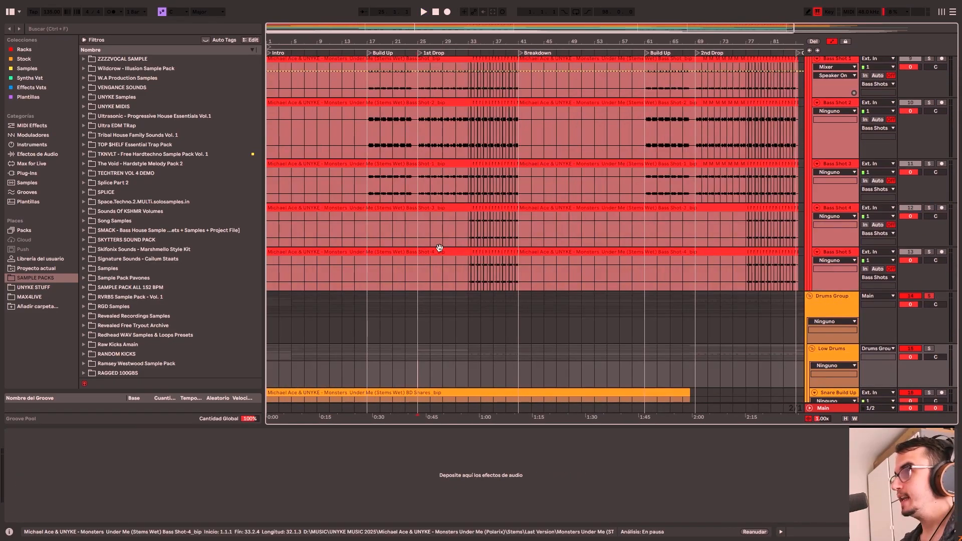
# - Set the playback start on the Bass Shots group track to bar 25, at the 1st Drop marker
pyautogui.scroll(5, 449, 248)
pyautogui.scroll(3, 409, 275)
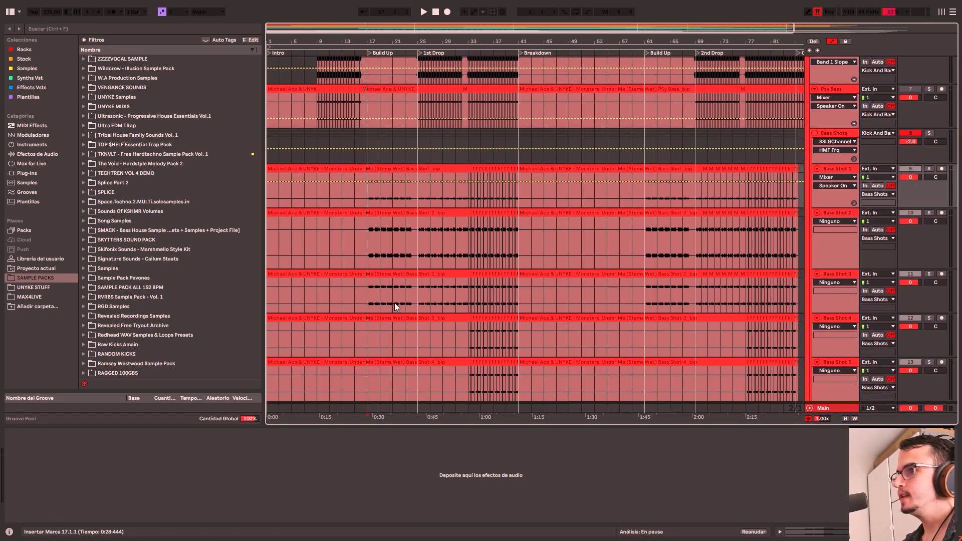
pyautogui.scroll(5, 395, 302)
pyautogui.click(418, 224)
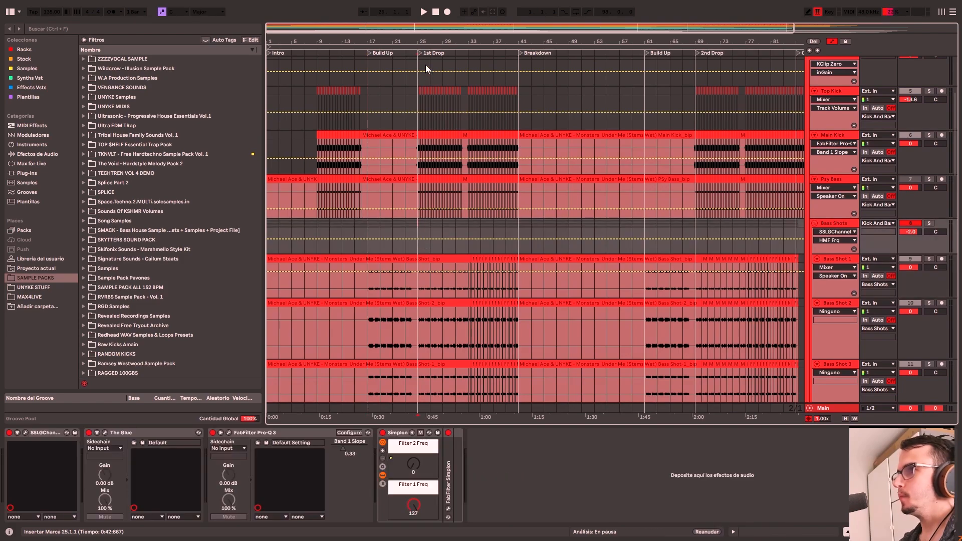
pyautogui.moveTo(415, 28); pyautogui.dragTo(428, 76)
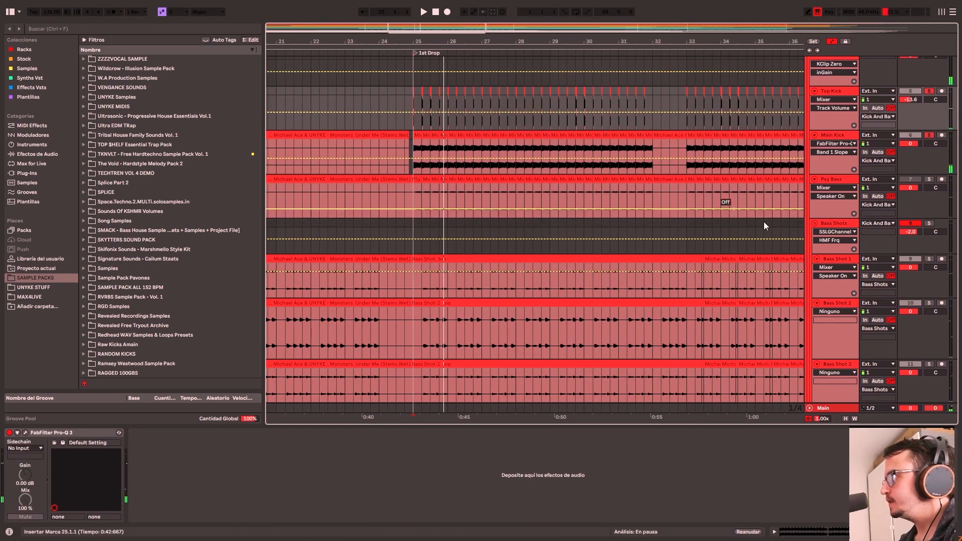
# - Return to bar 25 on the Bass Shots group track and examine the Bass Shot 1 to 5 clips around the 1st Drop
pyautogui.scroll(-1, 536, 200)
pyautogui.moveTo(373, 39); pyautogui.dragTo(415, 24)
pyautogui.click(406, 213)
pyautogui.scroll(-1, 449, 107)
pyautogui.scroll(-1, 448, 106)
pyautogui.scroll(-3, 423, 187)
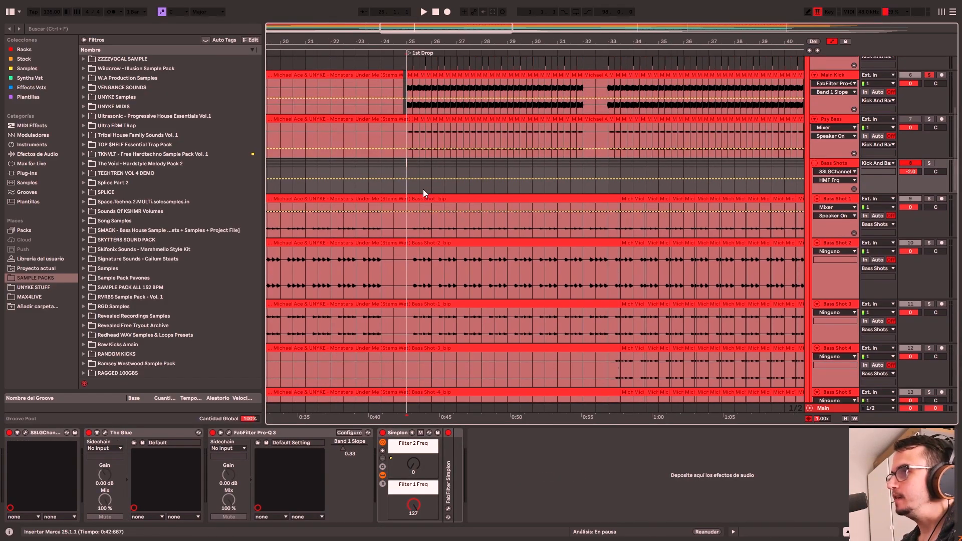
pyautogui.scroll(2, 423, 186)
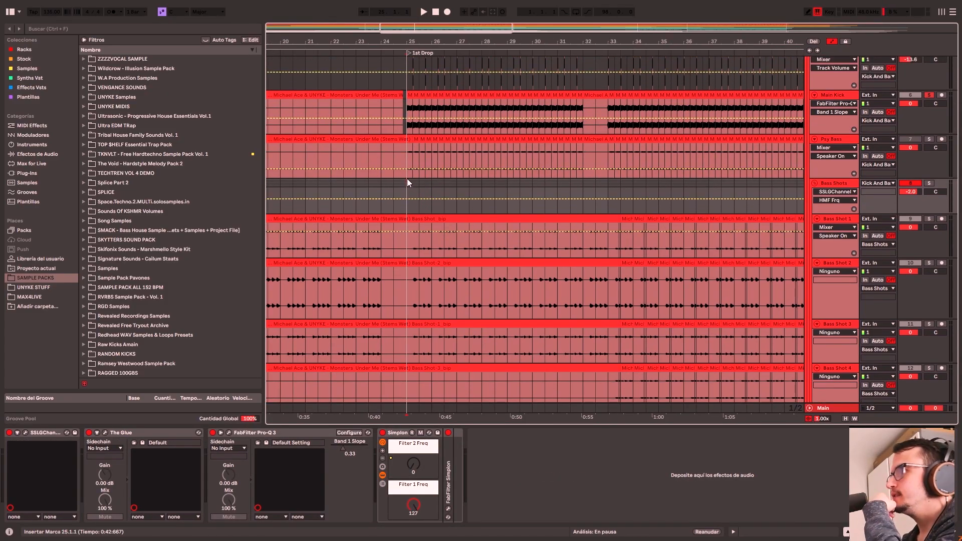
pyautogui.scroll(-1, 409, 190)
pyautogui.scroll(2, 408, 188)
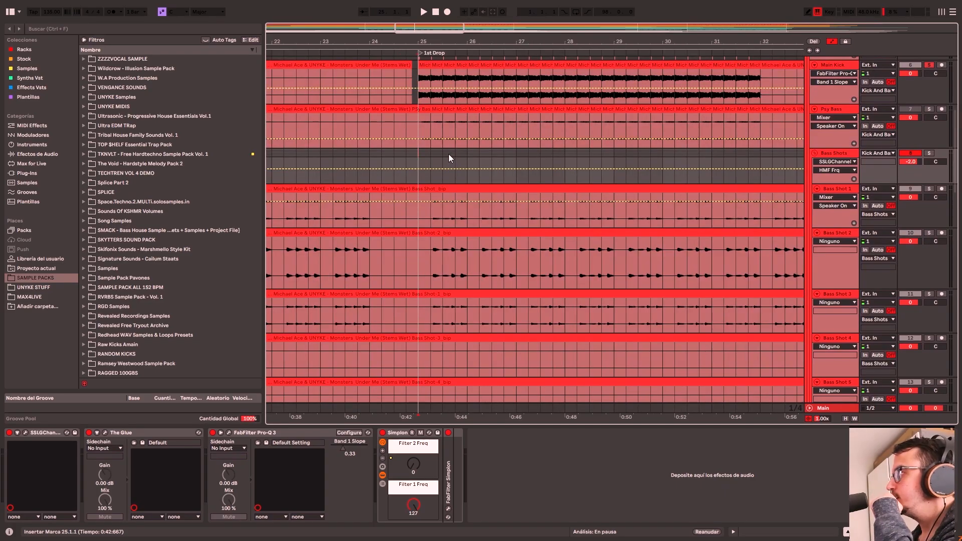
pyautogui.scroll(-3, 511, 197)
pyautogui.scroll(-1, 499, 201)
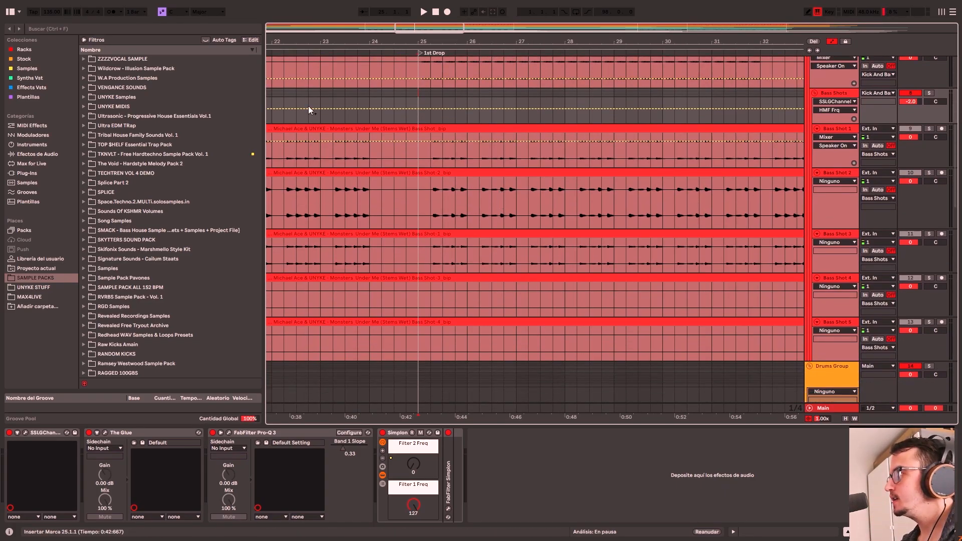
pyautogui.moveTo(430, 40); pyautogui.dragTo(413, 24)
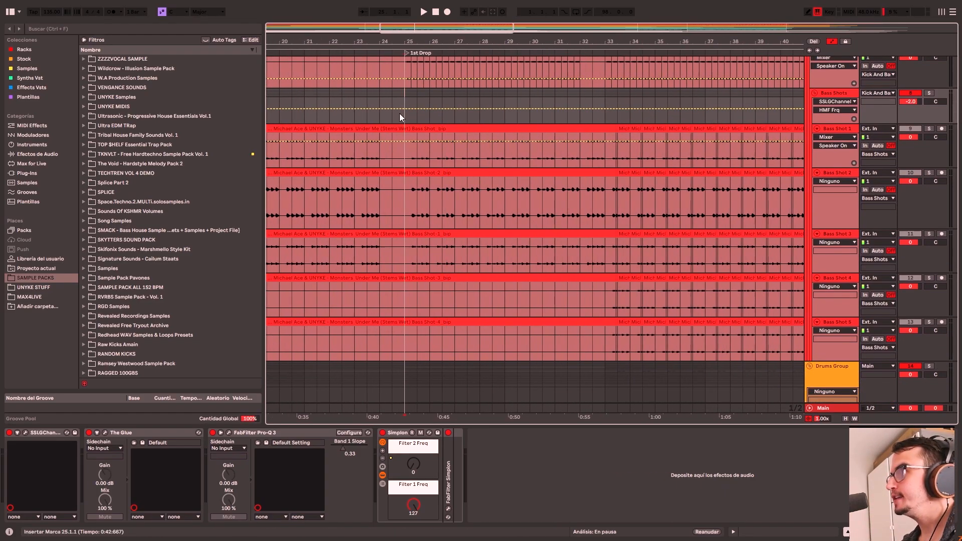
# - Solo the Bass Shots group and play it from the 1st Drop at bar 25, then stop playback
pyautogui.click(837, 126)
pyautogui.moveTo(404, 41); pyautogui.dragTo(437, 56)
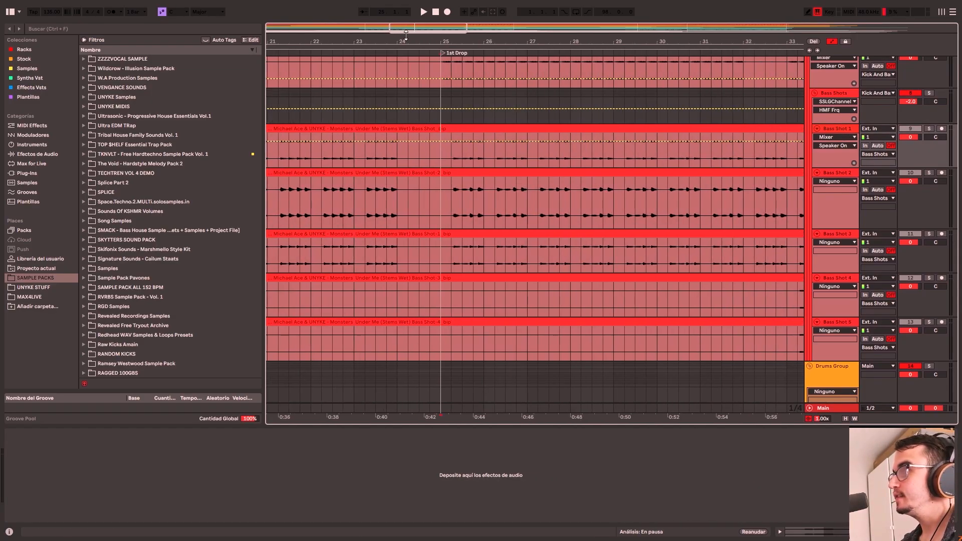
pyautogui.click(438, 116)
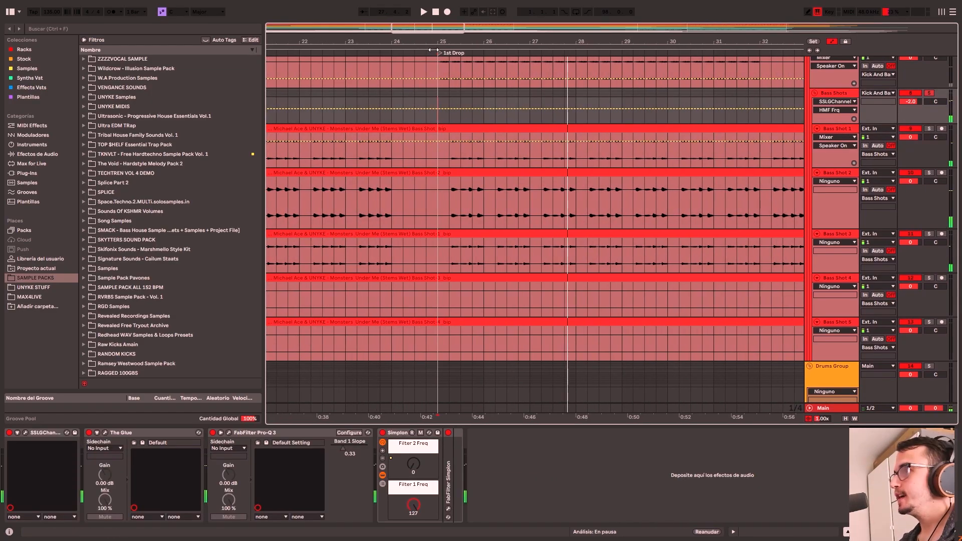
pyautogui.moveTo(432, 26); pyautogui.dragTo(430, 38)
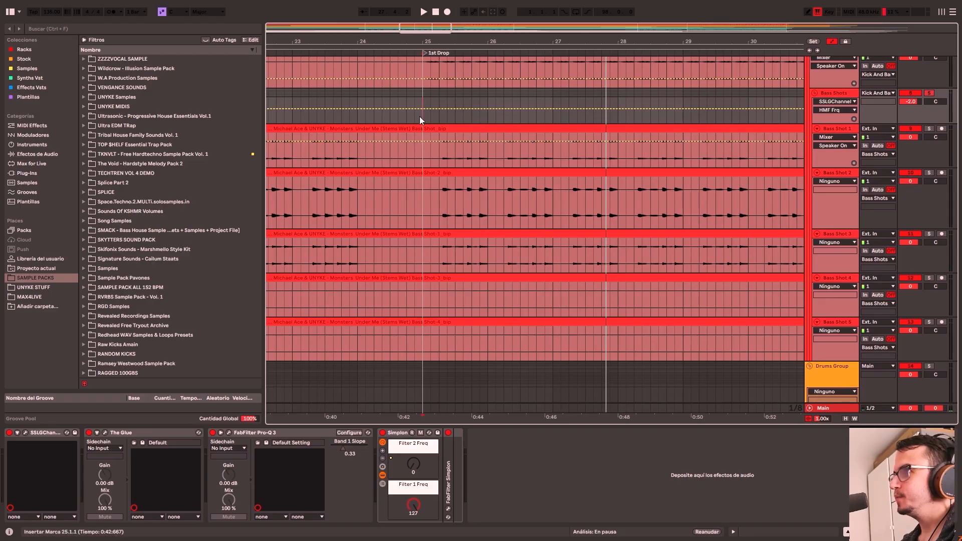
pyautogui.press('space')
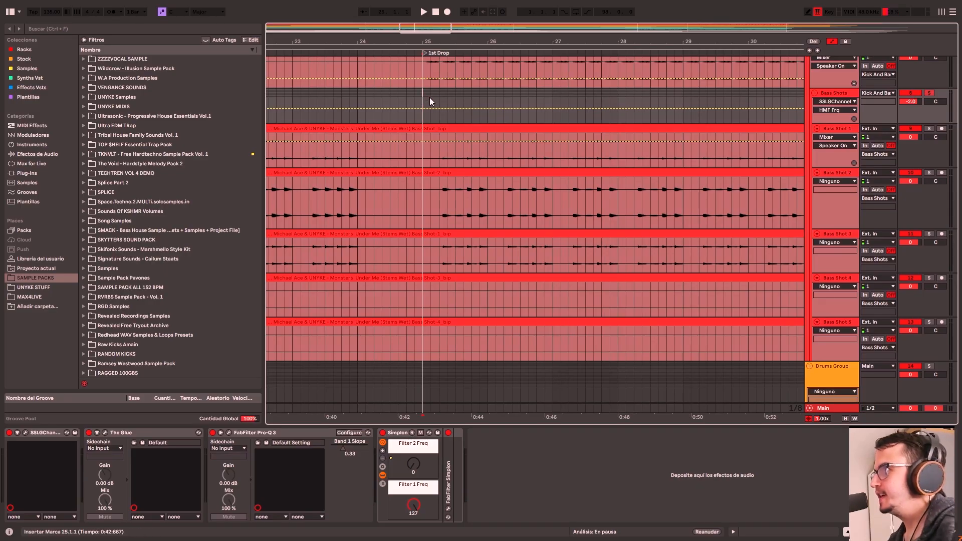
# - Solo the Bass Shot 1 track and play it from 25.2.1 in the 1st Drop
pyautogui.moveTo(432, 26); pyautogui.dragTo(420, 33)
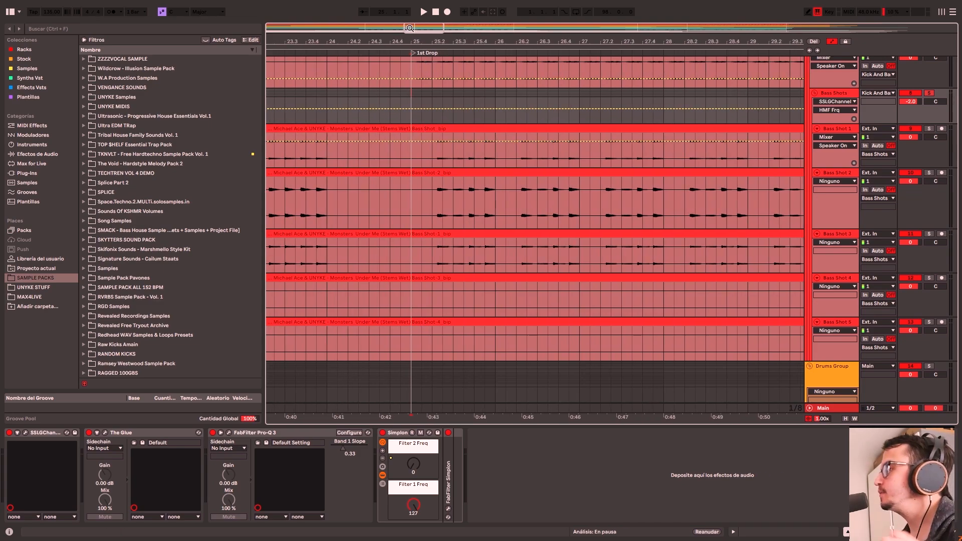
pyautogui.moveTo(411, 23); pyautogui.dragTo(480, 79)
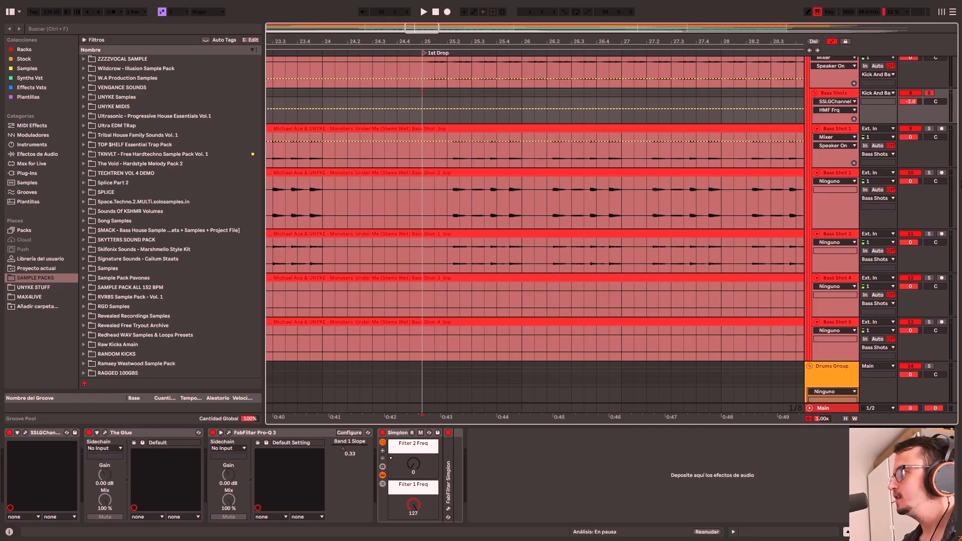
pyautogui.click(828, 130)
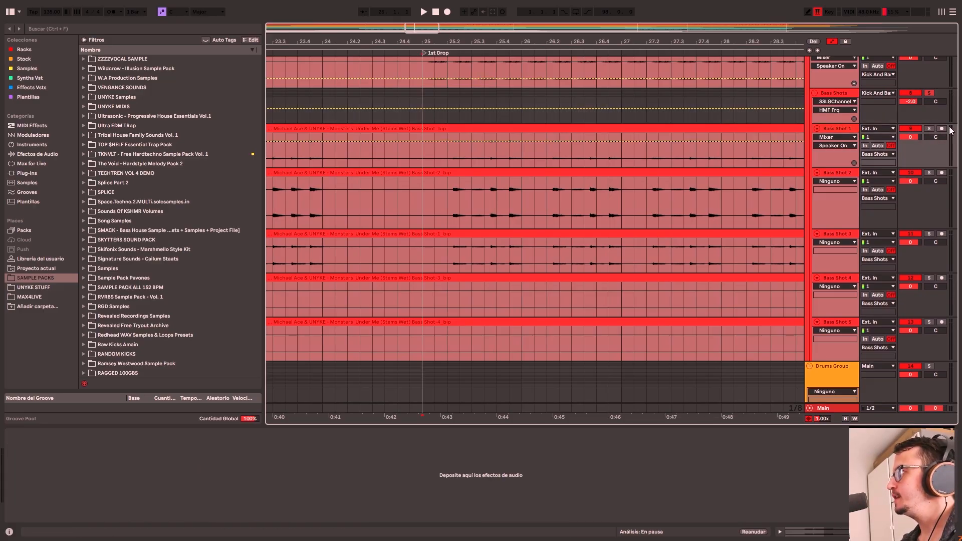
pyautogui.click(929, 128)
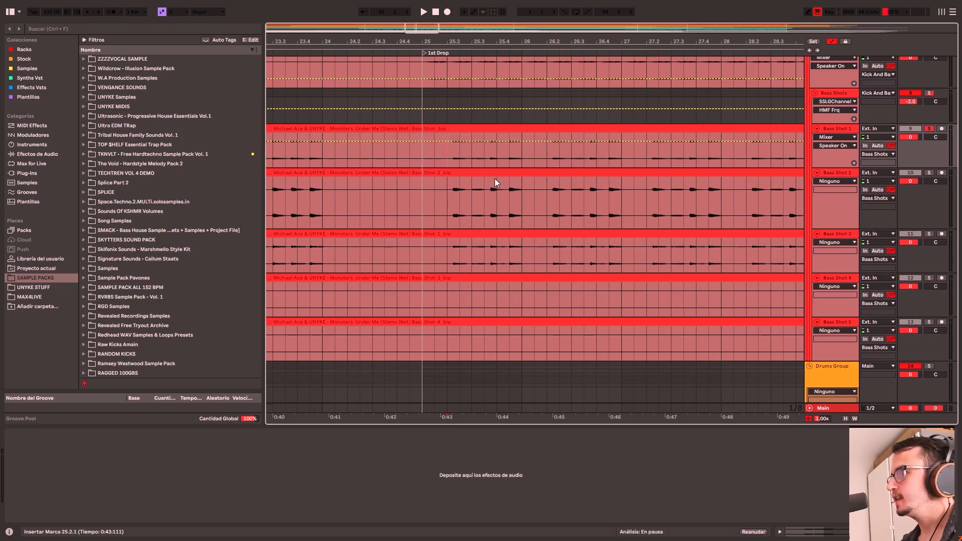
pyautogui.press('space')
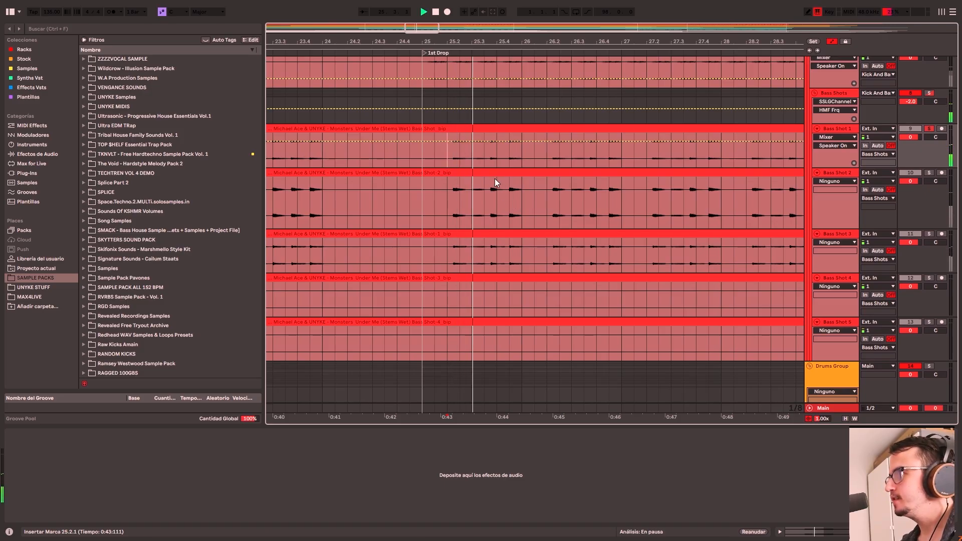
# - Solo Bass Shot 2 during playback, stop, and inspect the low cut in its FabFilter Pro-Q 3 before closing the plugin window
pyautogui.click(930, 174)
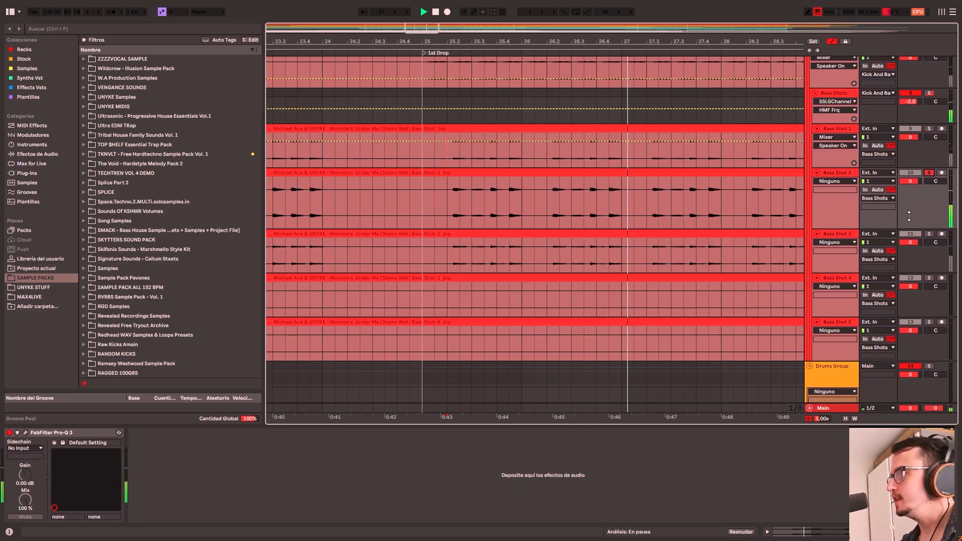
pyautogui.press('space')
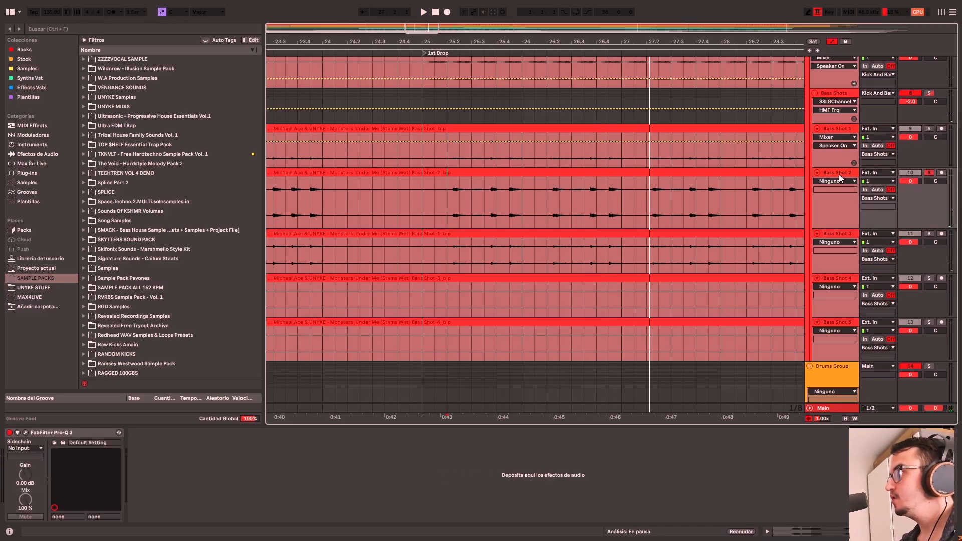
pyautogui.click(25, 433)
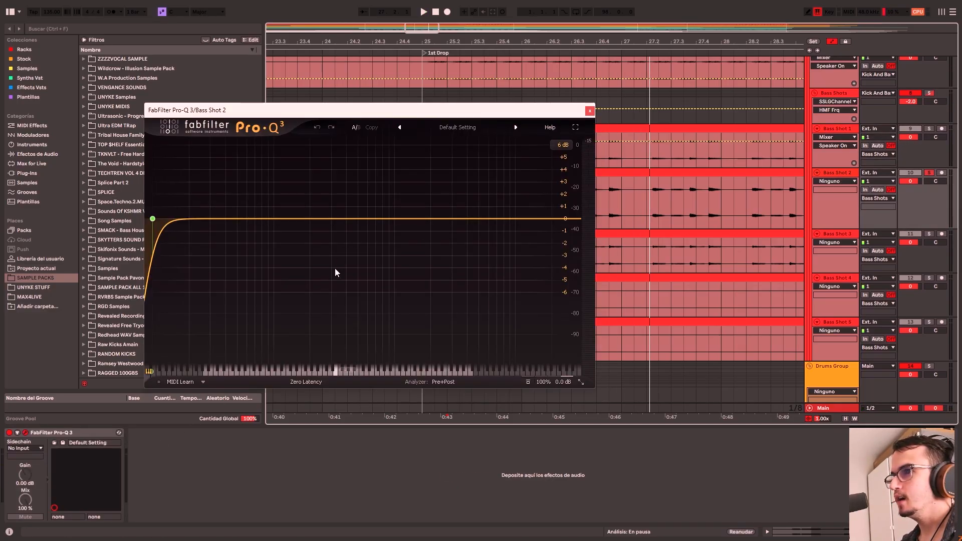
pyautogui.click(590, 111)
# - Solo the Bass Shot 3 track, play it from 25.2.1, inspect its FabFilter Pro-Q 3 curve, then stop and close the plugin window
pyautogui.scroll(-1, 516, 215)
pyautogui.click(447, 252)
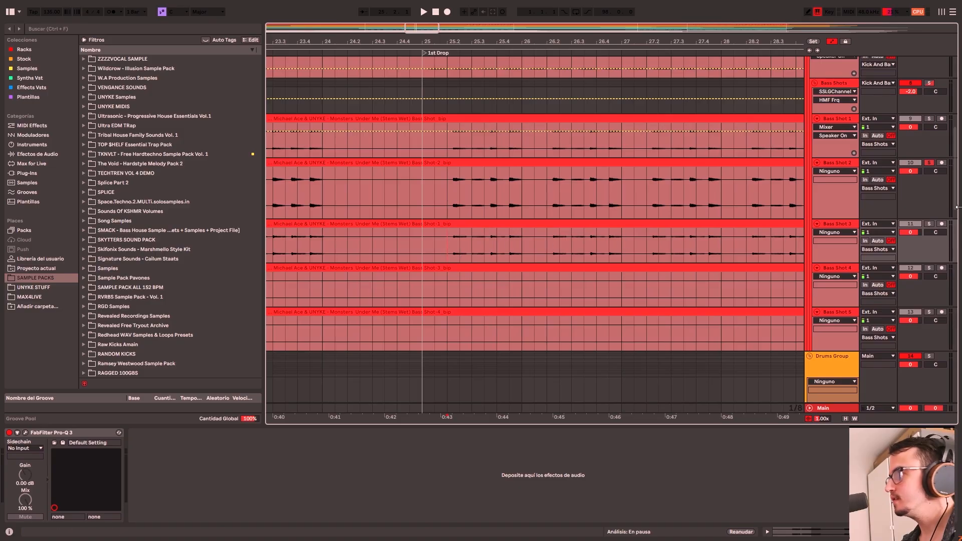
pyautogui.press('space')
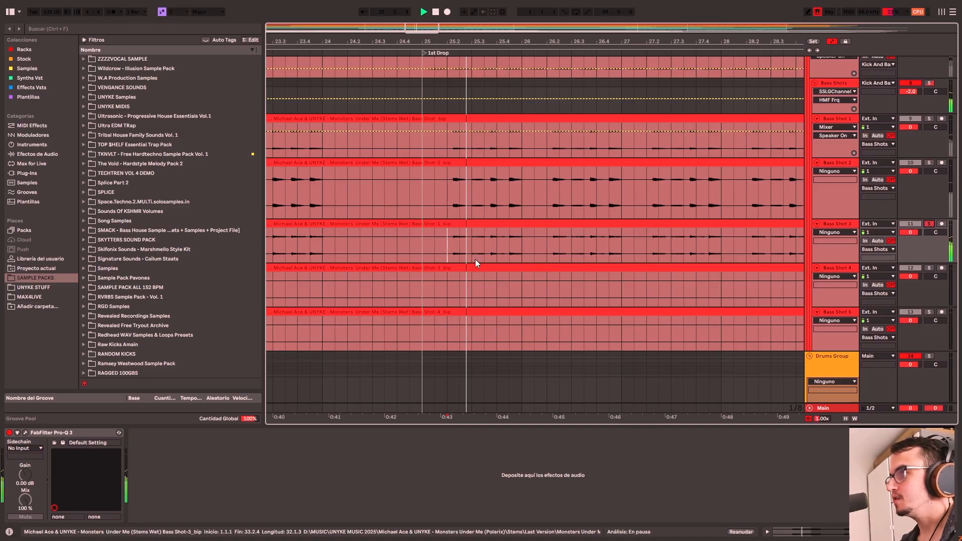
pyautogui.click(25, 433)
pyautogui.press('space')
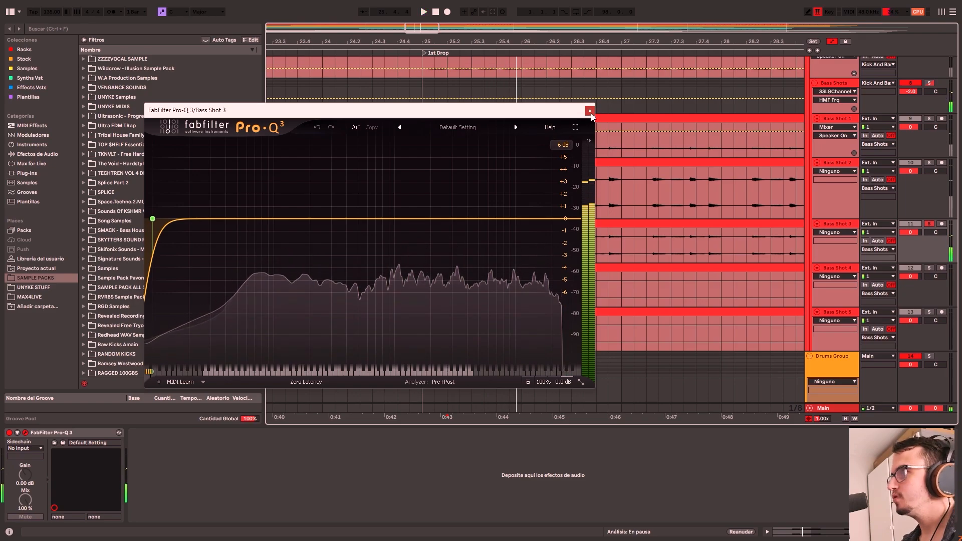
pyautogui.click(590, 111)
# - Inspect The Glue compressor on the Bass Shots group during playback from 25.2.1, then stop and close its window
pyautogui.scroll(2, 608, 174)
pyautogui.click(830, 127)
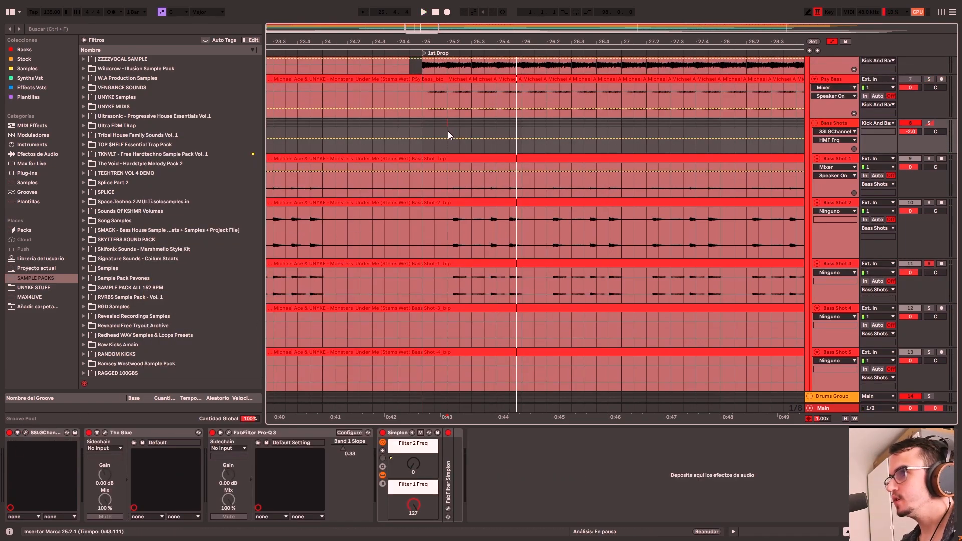
pyautogui.click(105, 433)
pyautogui.press('space')
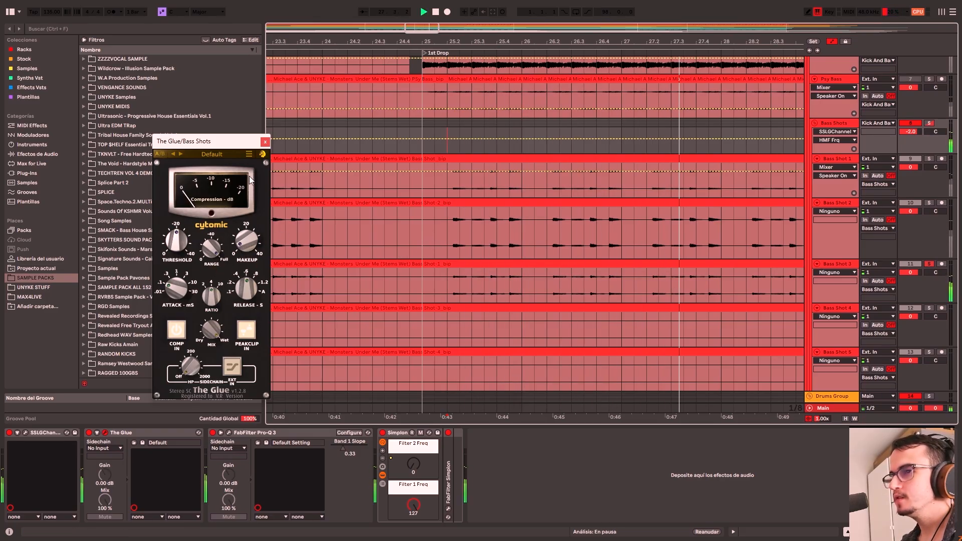
pyautogui.press('space')
pyautogui.click(265, 142)
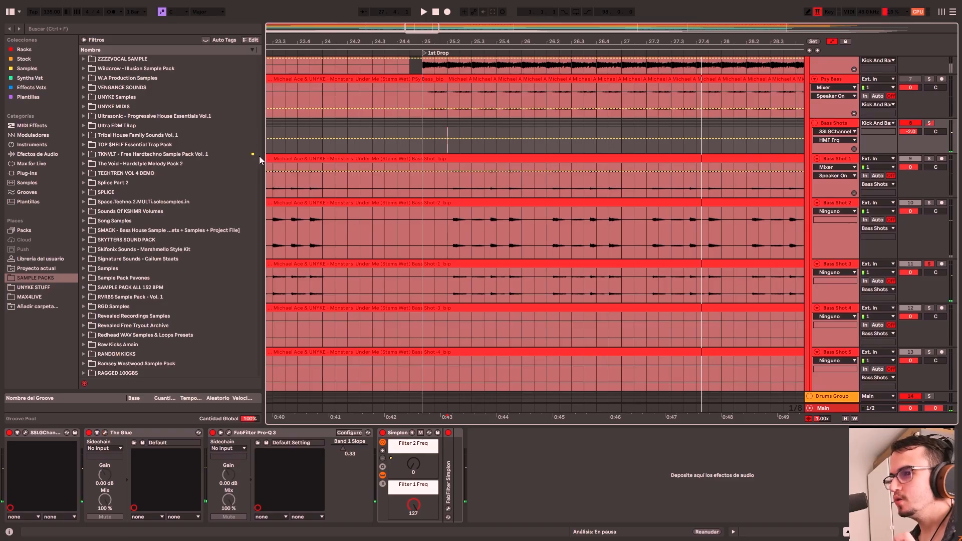
# - Play the bass shots while inspecting both low-cut bands in the Bass Shots group's FabFilter Pro-Q 3, then close it and stop
pyautogui.click(228, 433)
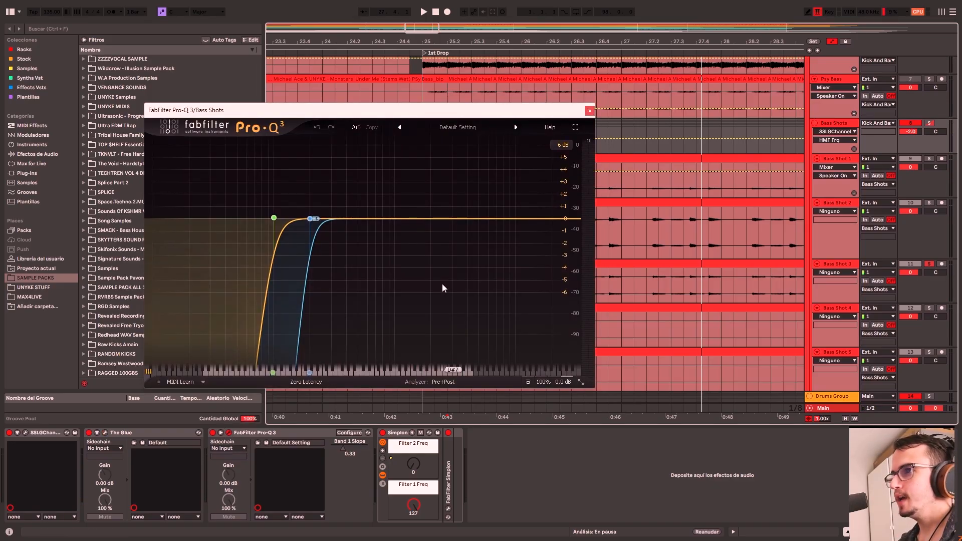
pyautogui.press('space')
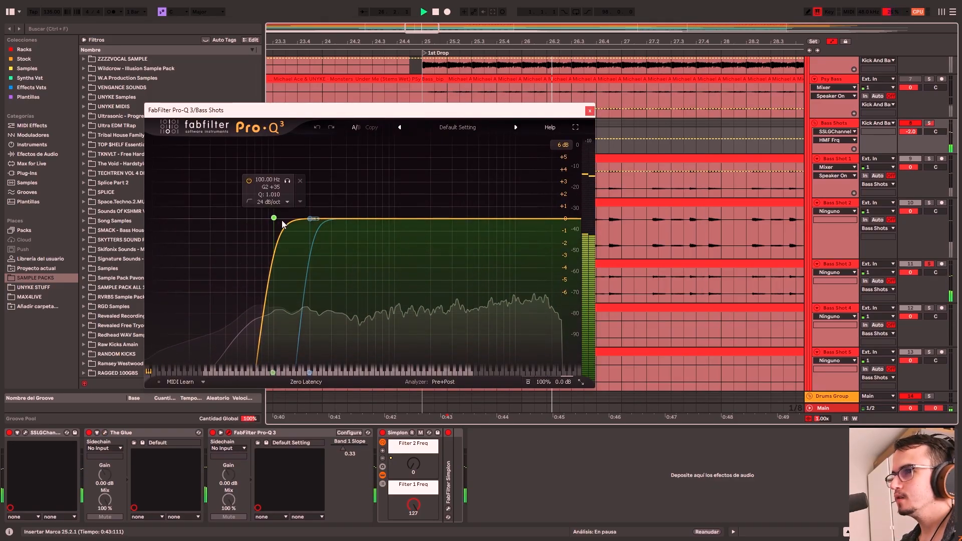
pyautogui.click(414, 89)
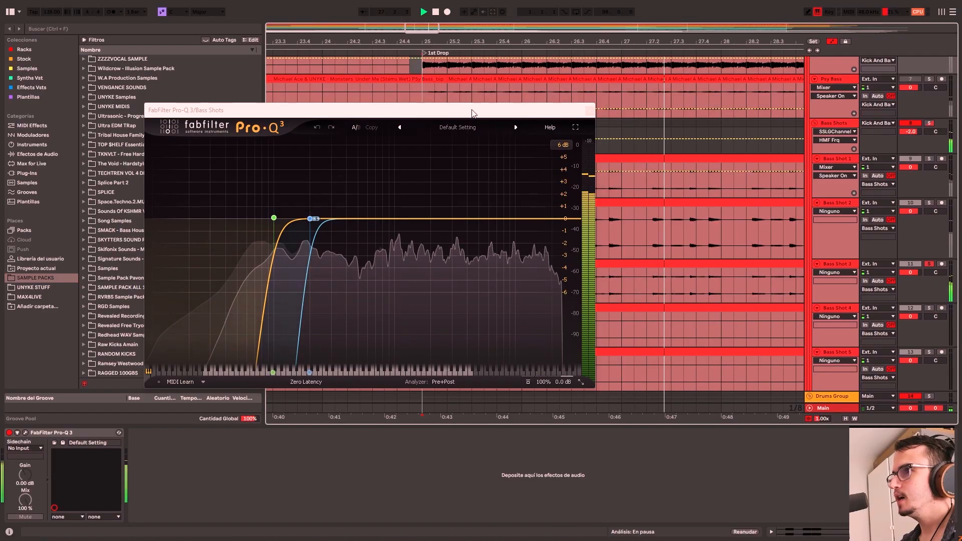
pyautogui.click(372, 219)
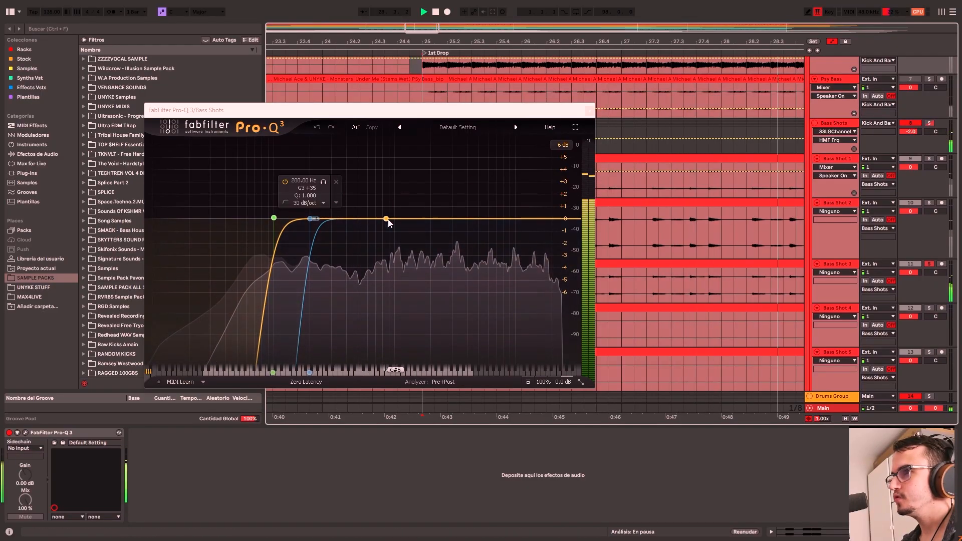
pyautogui.click(311, 219)
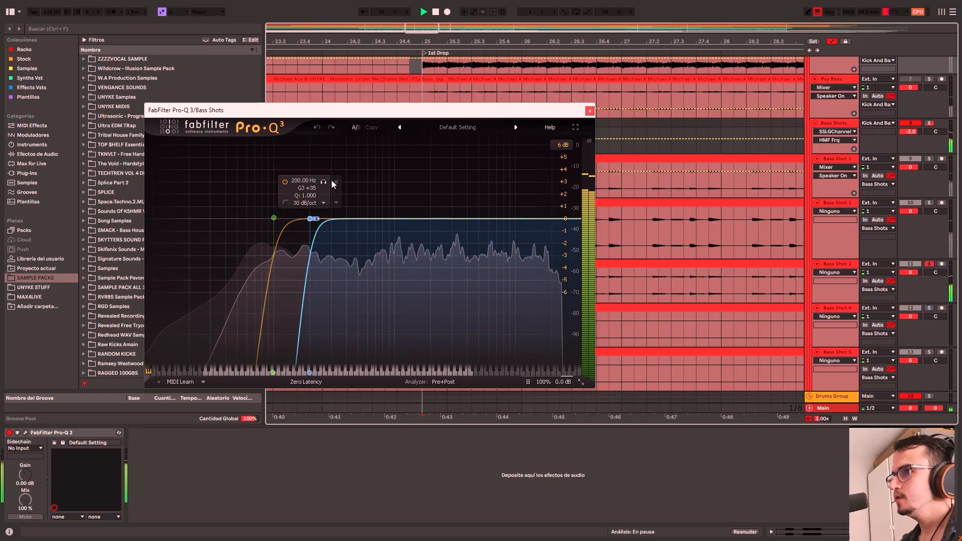
pyautogui.click(590, 110)
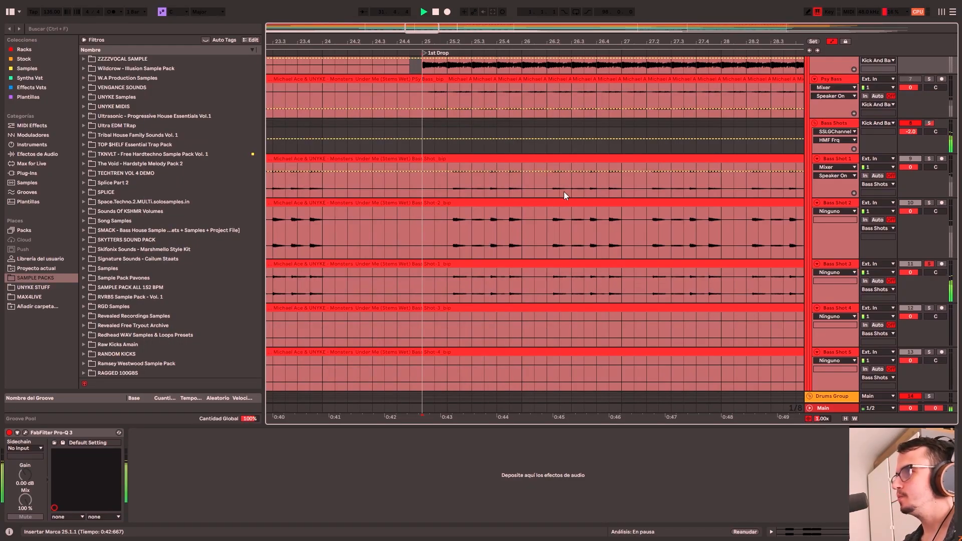
pyautogui.press('space')
# - Solo the Bass Shots group and play it from bar 33, where the Bass Shot 4 and 5 hits begin
pyautogui.moveTo(461, 41); pyautogui.dragTo(427, 14)
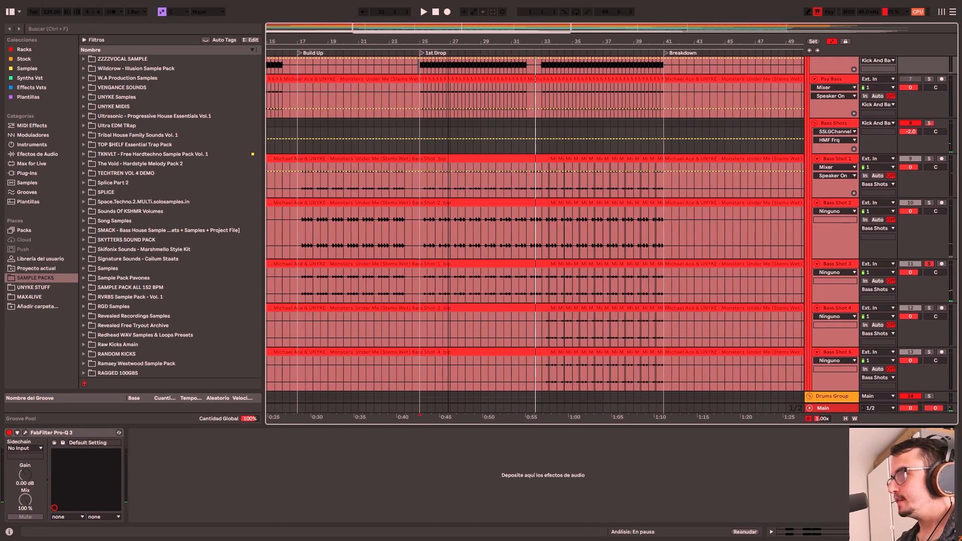
pyautogui.click(419, 328)
pyautogui.click(543, 326)
pyautogui.scroll(-1, 542, 326)
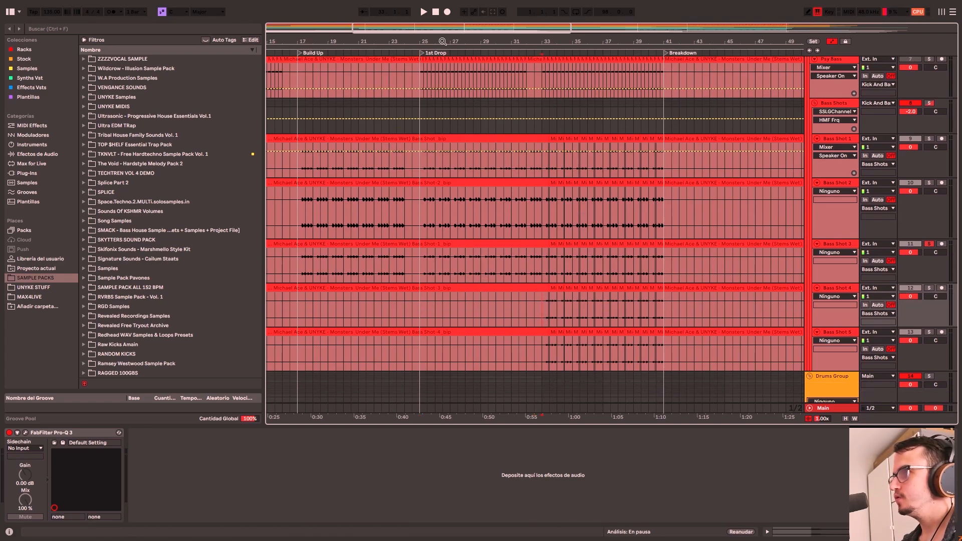
pyautogui.moveTo(484, 42); pyautogui.dragTo(431, 37)
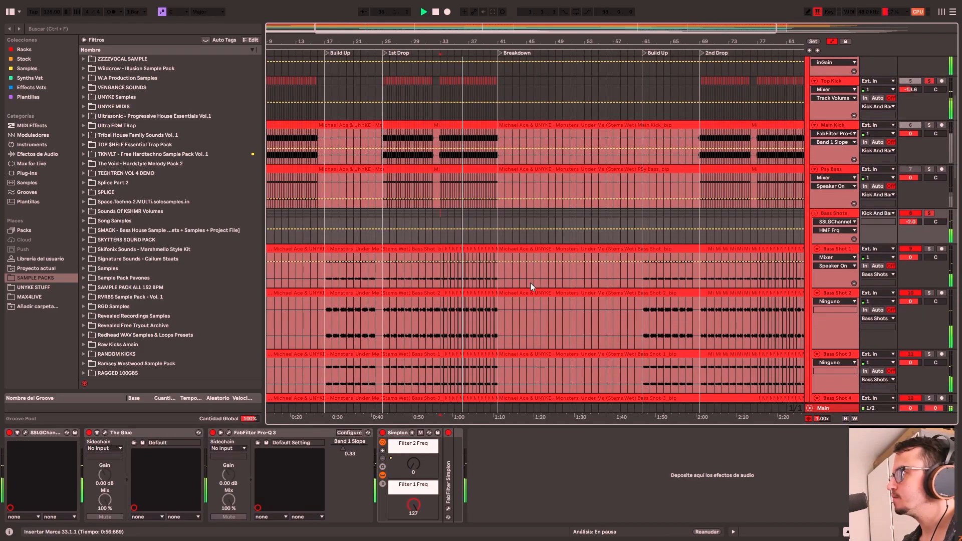
pyautogui.scroll(-1, 402, 407)
# - Show the Simplon Filter 2 Freq automation on the Bass Shots group, examine its curve over the Build Up, and stop playback
pyautogui.rightClick(400, 432)
pyautogui.click(394, 435)
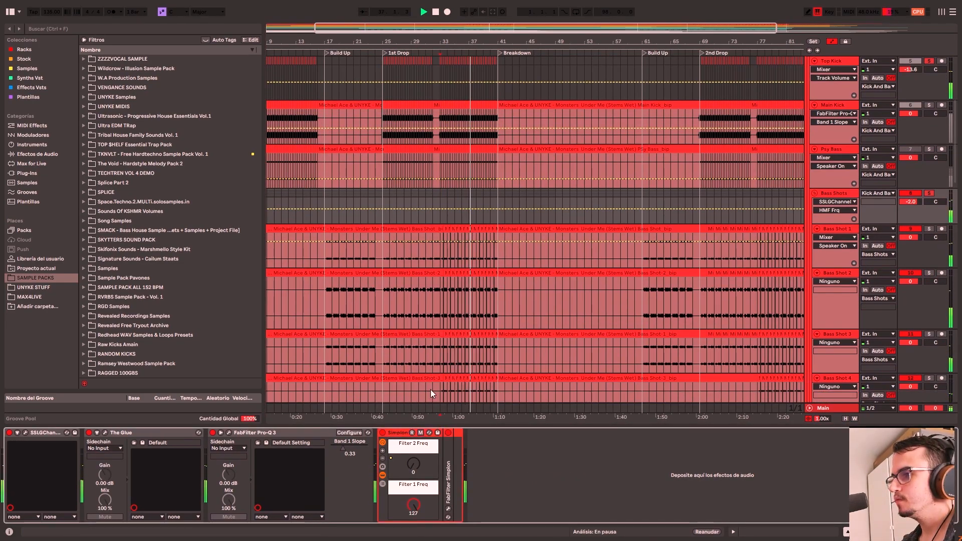
pyautogui.rightClick(416, 462)
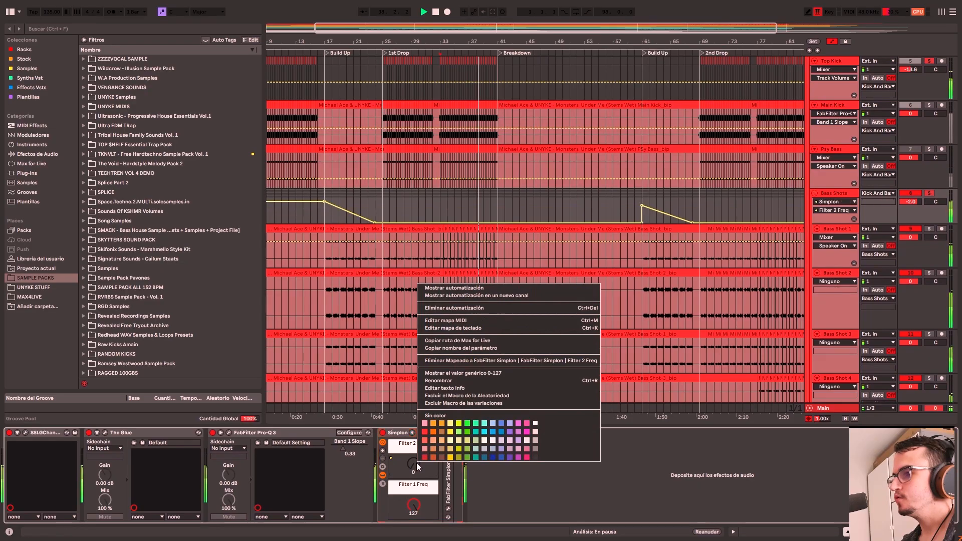
pyautogui.click(510, 188)
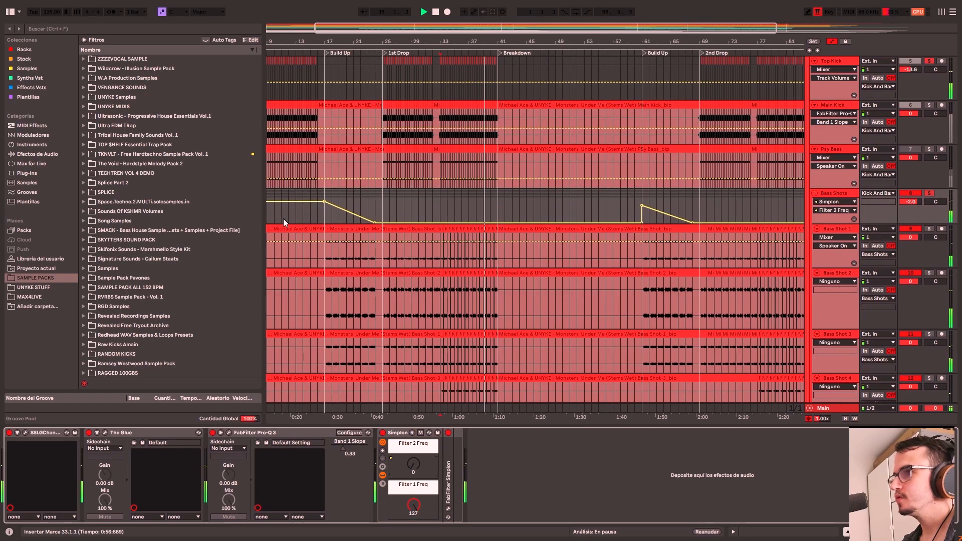
pyautogui.click(330, 218)
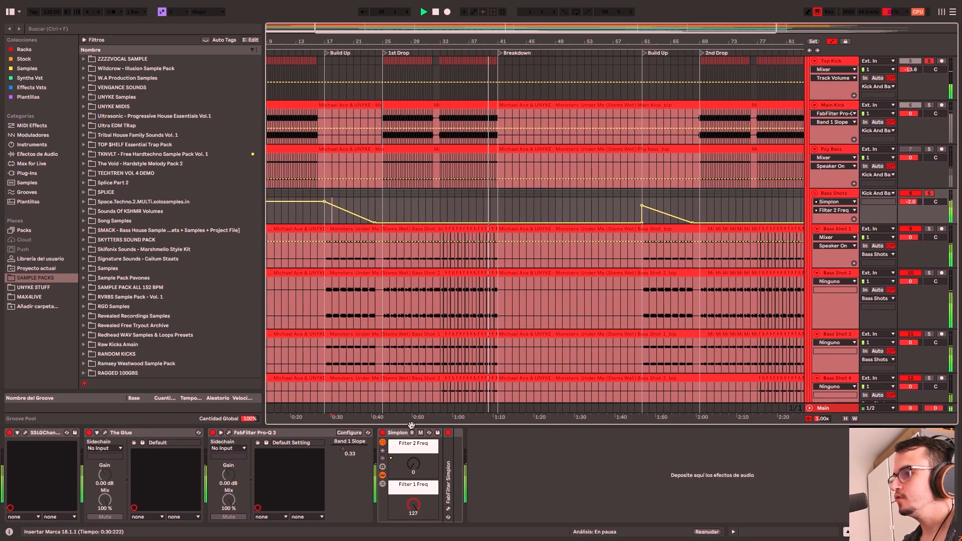
pyautogui.click(404, 199)
pyautogui.scroll(-3, 453, 272)
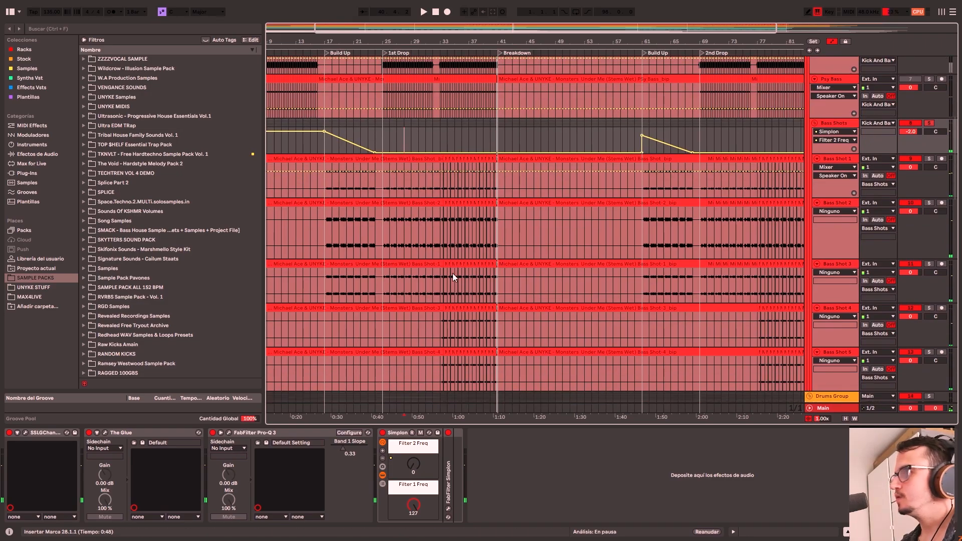
# - Play the Bass Shots group from the Build Up at bar 17 to hear the Filter 2 Freq sweep, then stop
pyautogui.click(325, 146)
pyautogui.press('space')
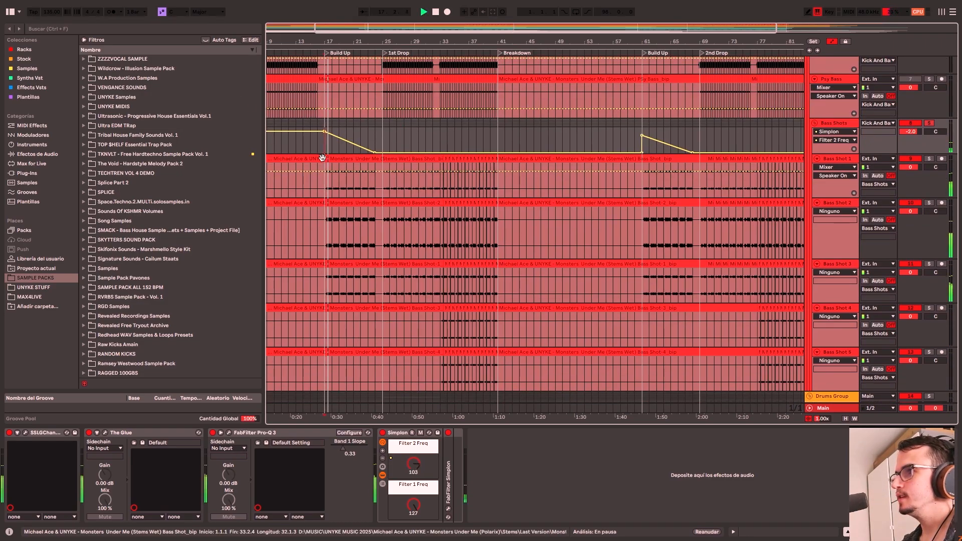
pyautogui.scroll(1, 351, 173)
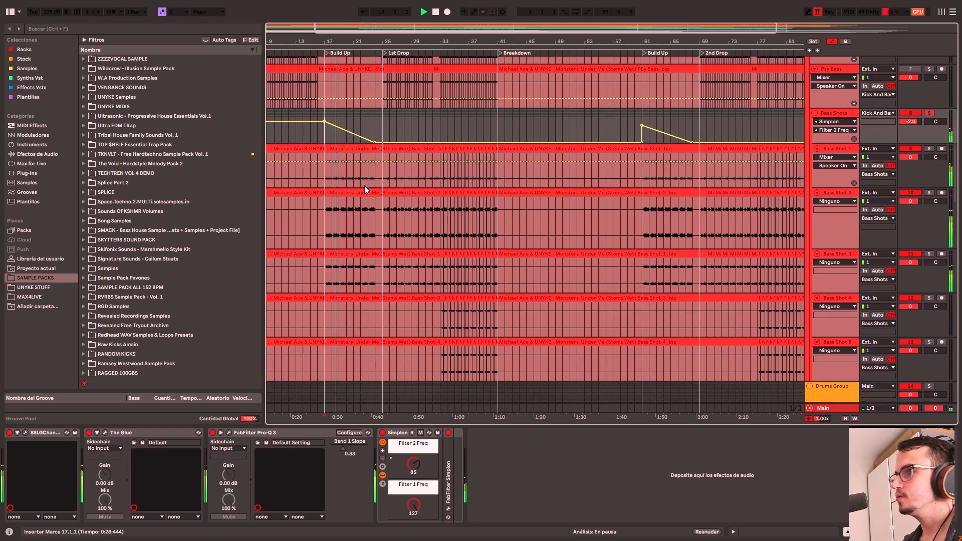
pyautogui.scroll(4, 365, 188)
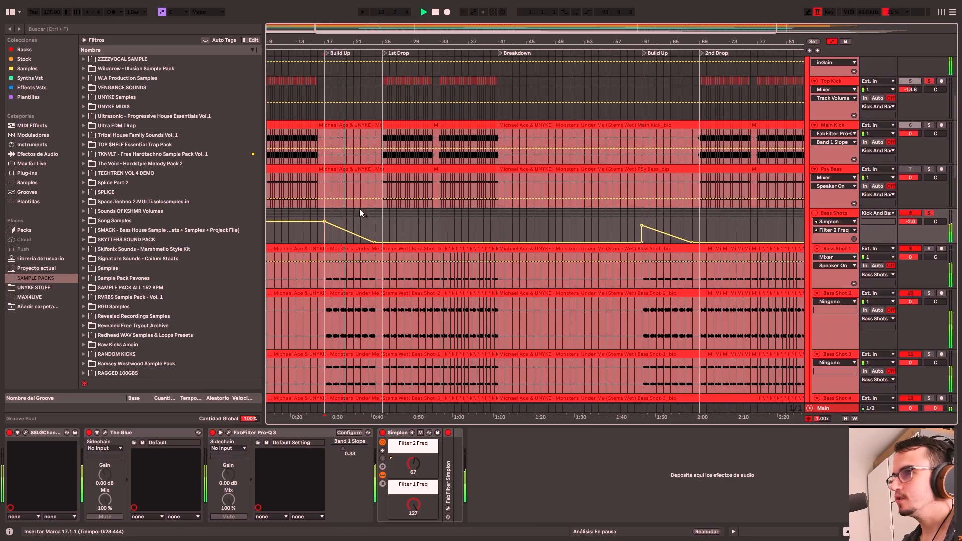
pyautogui.scroll(-4, 407, 231)
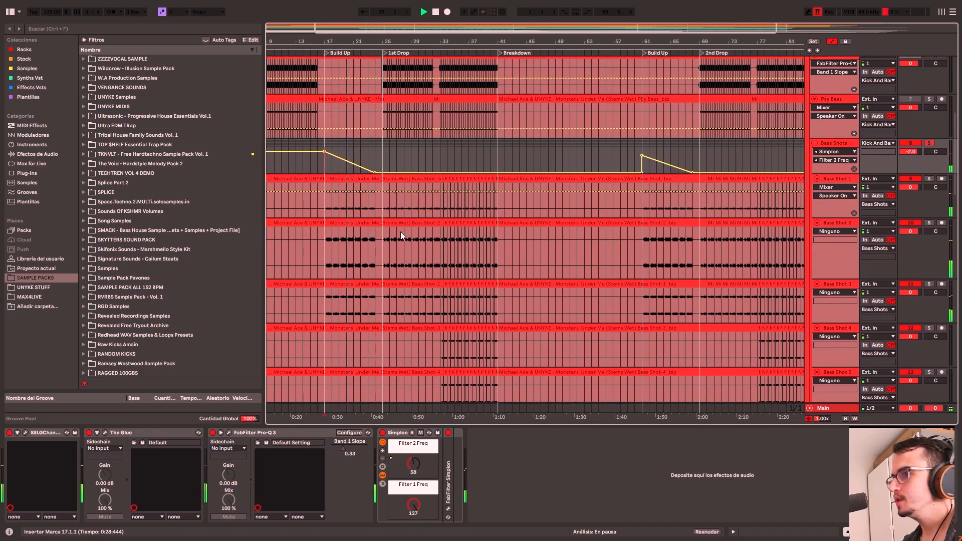
pyautogui.click(380, 258)
pyautogui.press('space')
# - Place the insert marker at bar 33 and unfold the Vocal Group below the drum tracks
pyautogui.scroll(-4, 464, 260)
pyautogui.scroll(3, 472, 268)
pyautogui.scroll(-12, 531, 267)
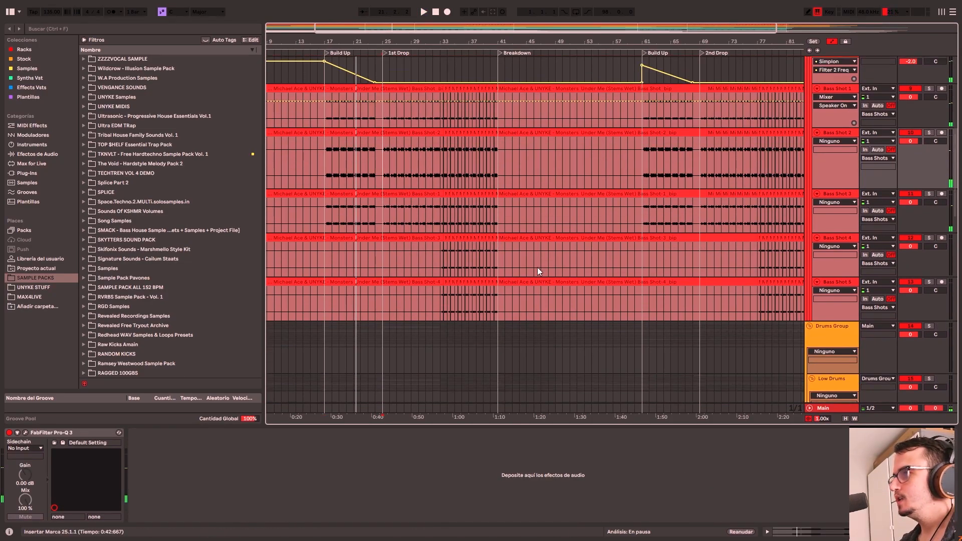
pyautogui.click(437, 265)
pyautogui.scroll(-10, 535, 280)
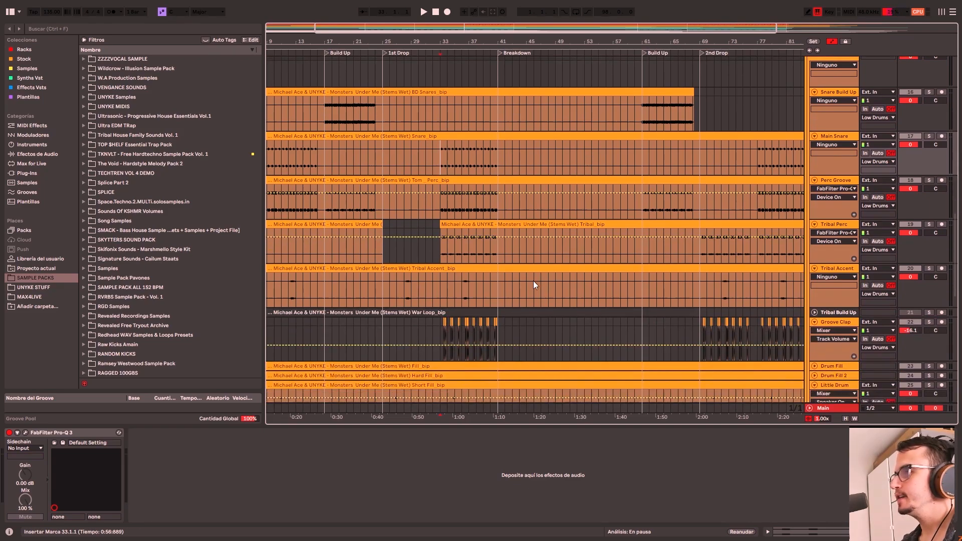
pyautogui.scroll(-11, 534, 285)
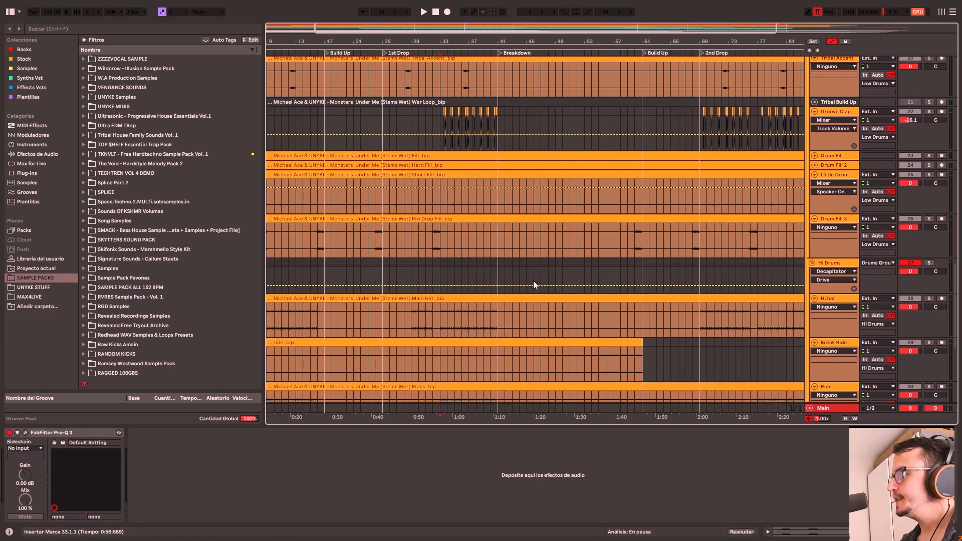
pyautogui.scroll(-4, 534, 282)
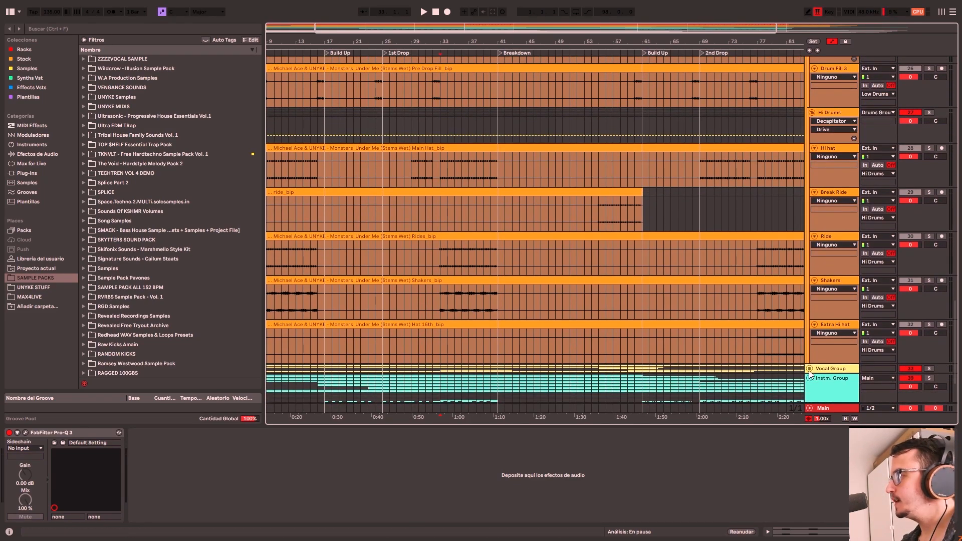
pyautogui.click(810, 369)
pyautogui.scroll(-4, 678, 350)
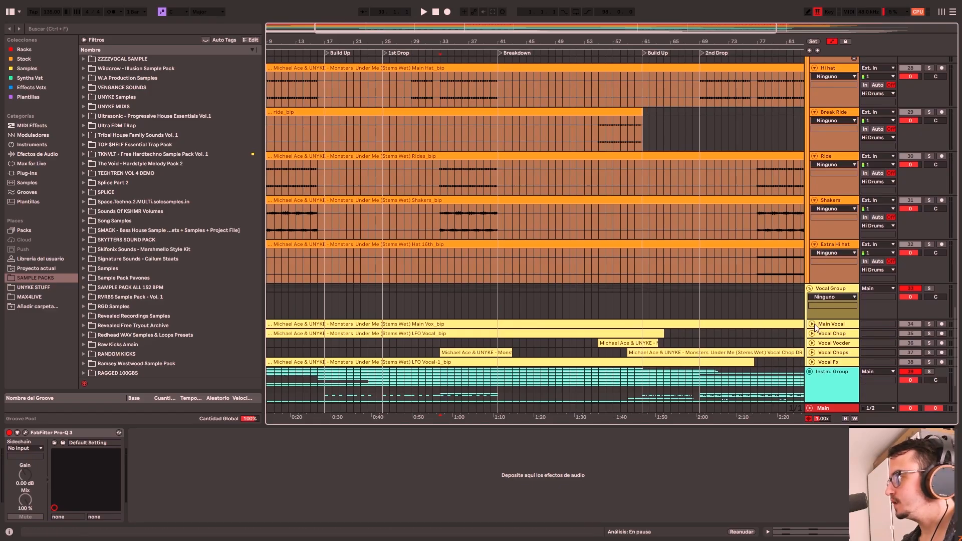
# - Unfold the Main Vocal, Vocal Vocder and Vocal Chops tracks inside the Vocal Group
pyautogui.click(813, 325)
pyautogui.scroll(-2, 815, 328)
pyautogui.click(811, 338)
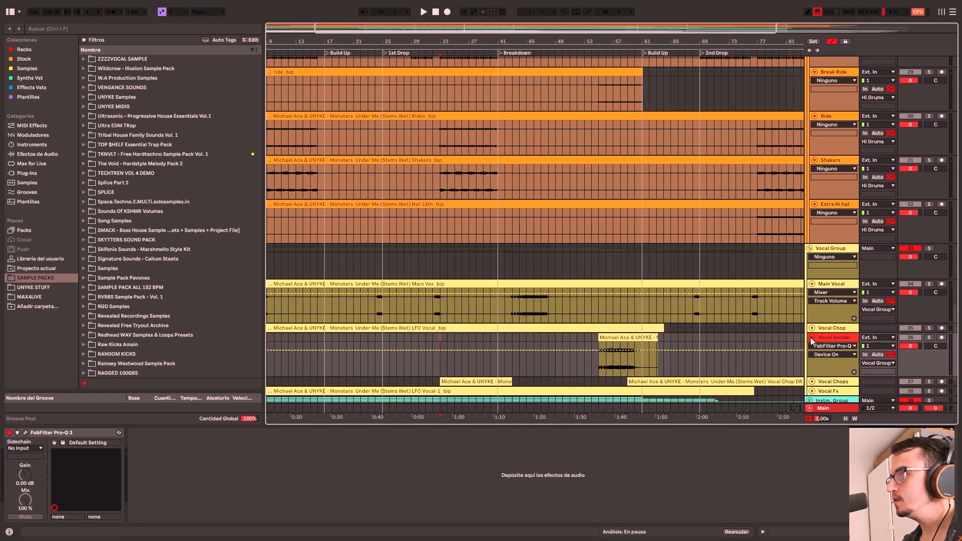
pyautogui.scroll(-1, 811, 341)
pyautogui.click(812, 352)
pyautogui.scroll(-1, 791, 351)
# - Solo the Vocal Chops track, select its first Vocal Chop DR clip and play it from bar 33
pyautogui.click(450, 324)
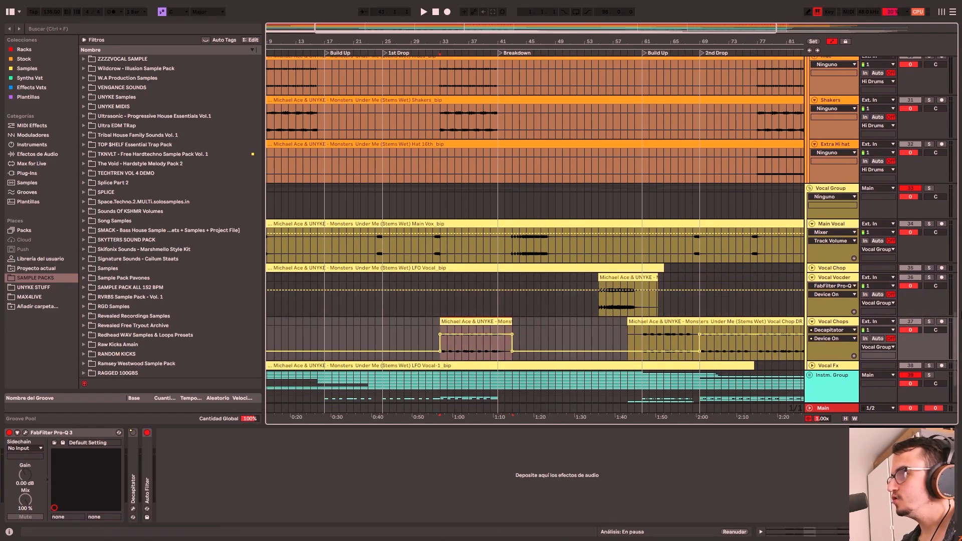
pyautogui.click(929, 322)
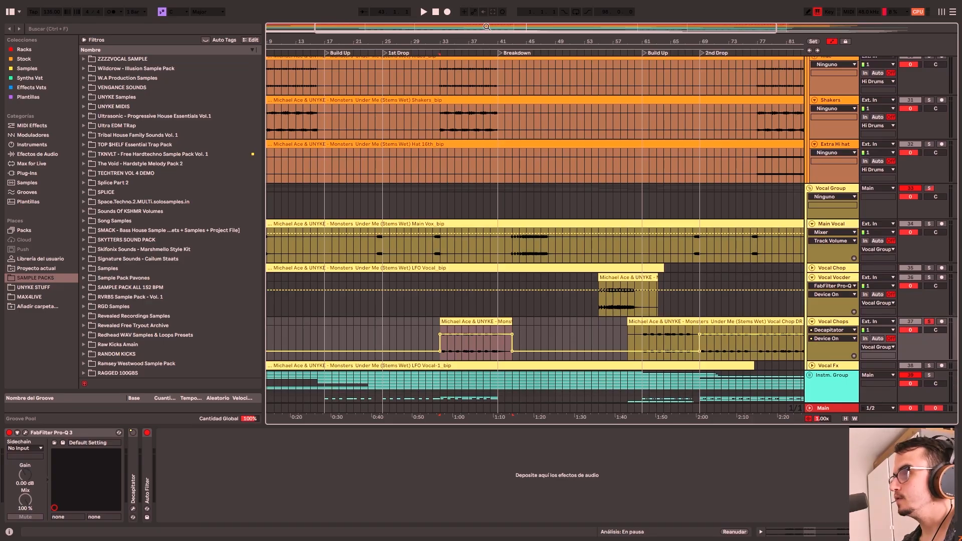
pyautogui.moveTo(511, 27)
pyautogui.mouseDown()
pyautogui.moveTo(510, 70)
pyautogui.moveTo(437, 70)
pyautogui.mouseUp()
pyautogui.click(629, 314)
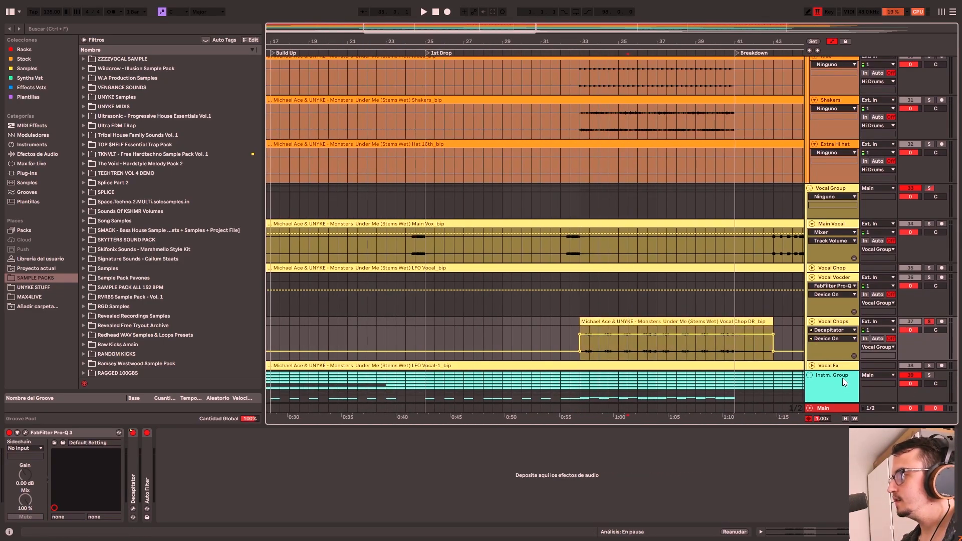
pyautogui.click(829, 324)
pyautogui.click(671, 323)
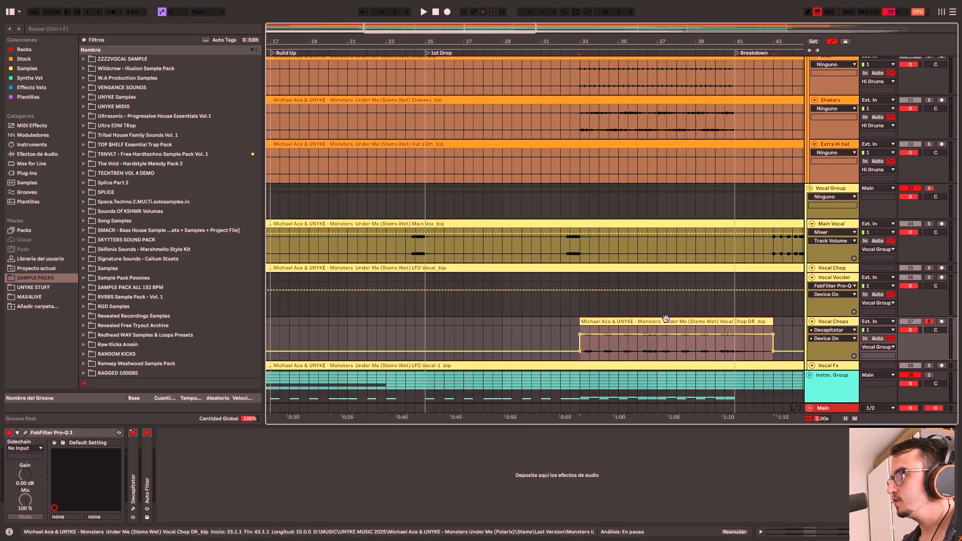
pyautogui.press('space')
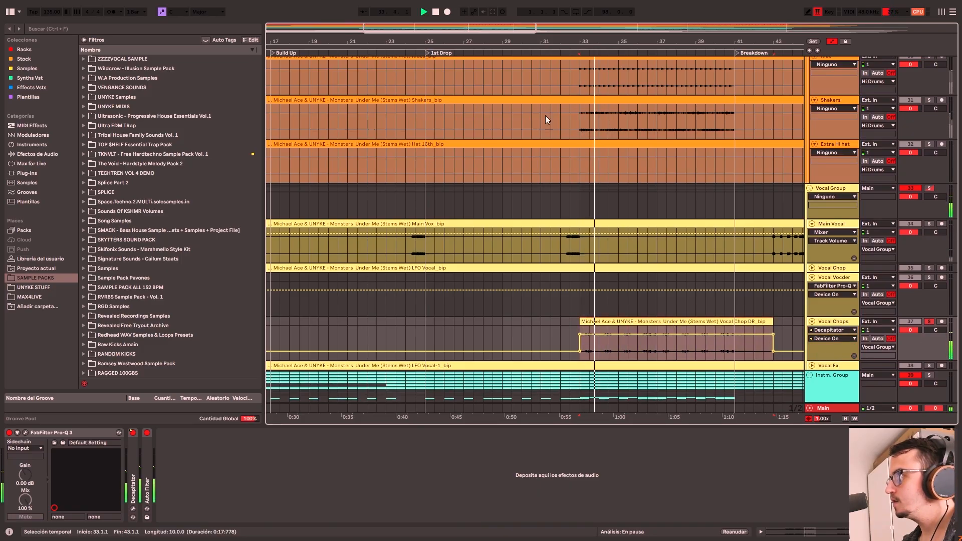
# - Inspect the FabFilter Pro-Q 3 and Decapitator settings on the Vocal Chops track during playback, closing each plugin window
pyautogui.scroll(-2, 461, 126)
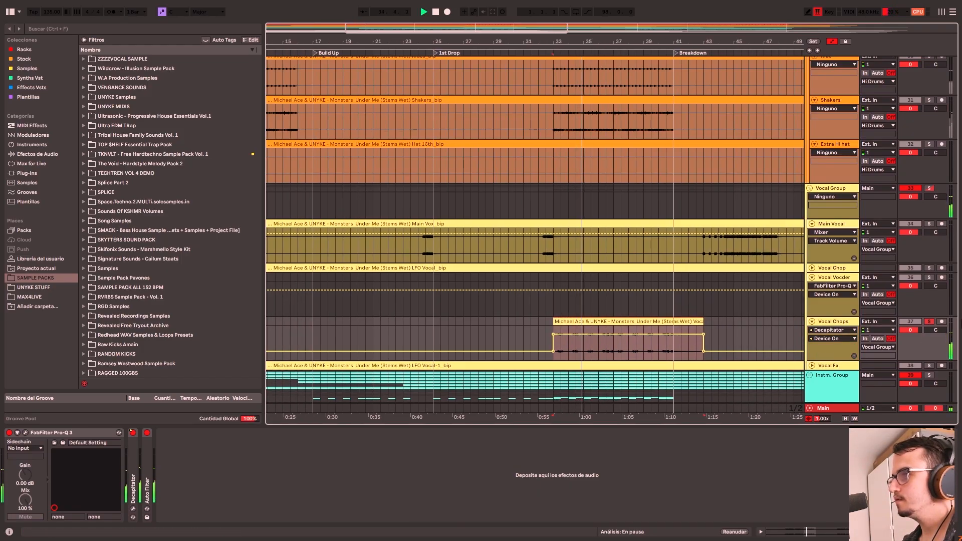
pyautogui.click(828, 331)
pyautogui.click(837, 355)
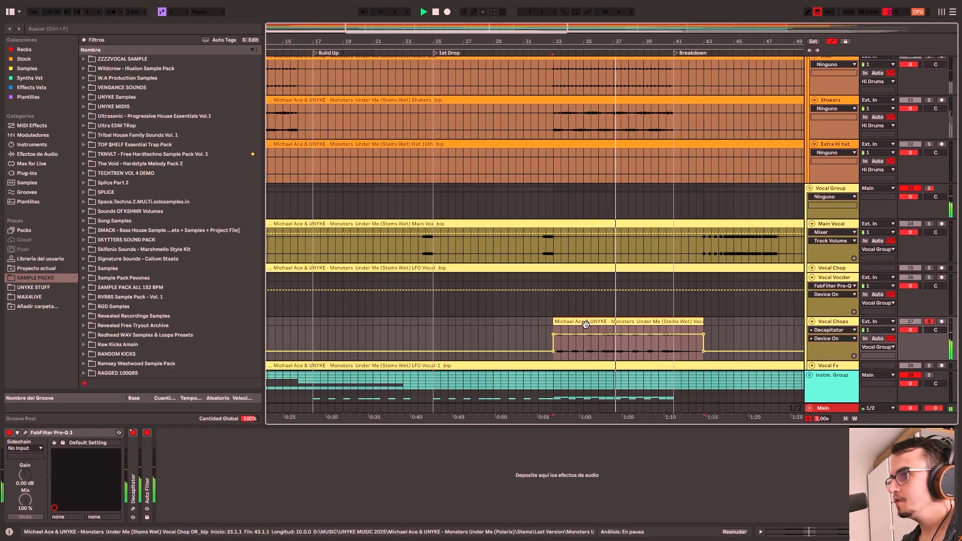
pyautogui.click(25, 433)
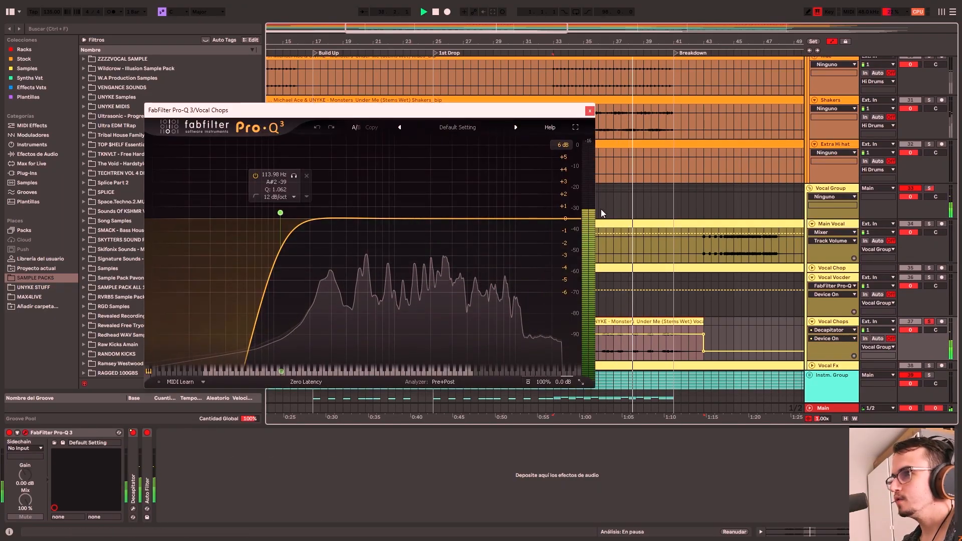
pyautogui.click(590, 111)
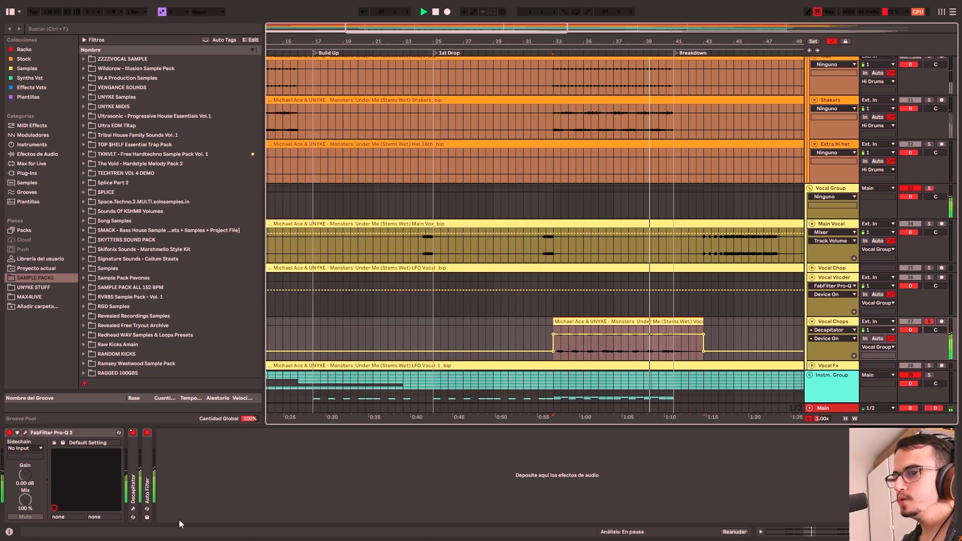
pyautogui.click(133, 510)
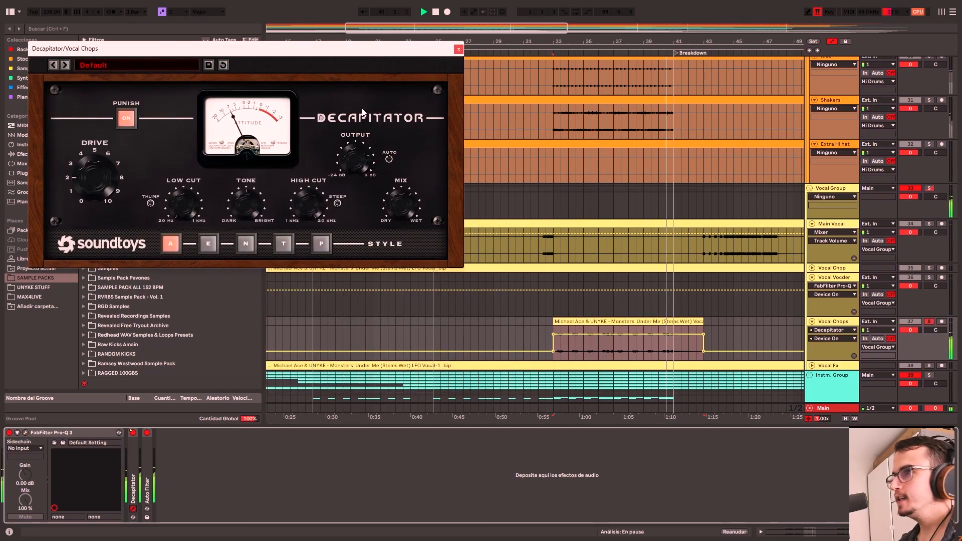
pyautogui.click(458, 48)
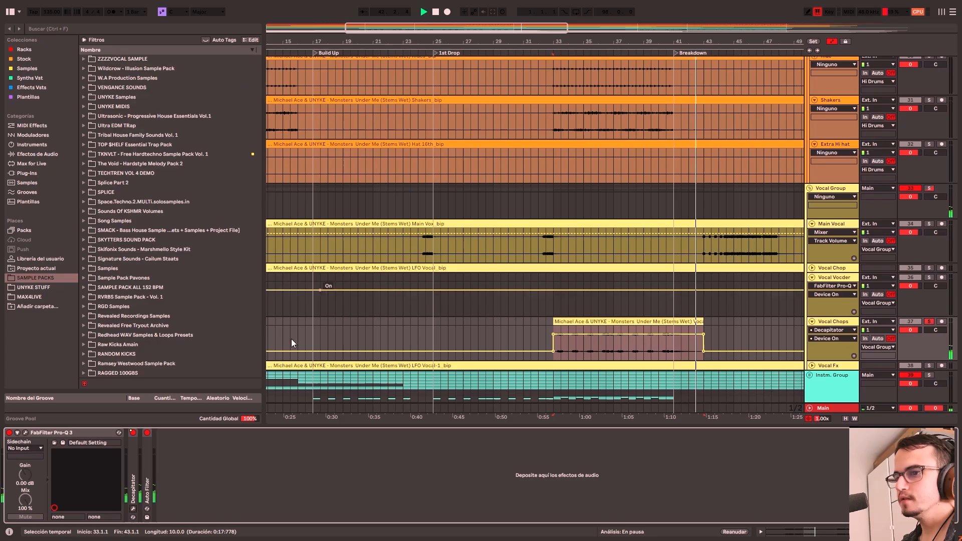
# - Stop playback, expand the Vocal Chops track's Auto Filter and show its Frequency automation across the whole arrangement
pyautogui.press('space')
pyautogui.doubleClick(144, 459)
pyautogui.rightClick(280, 455)
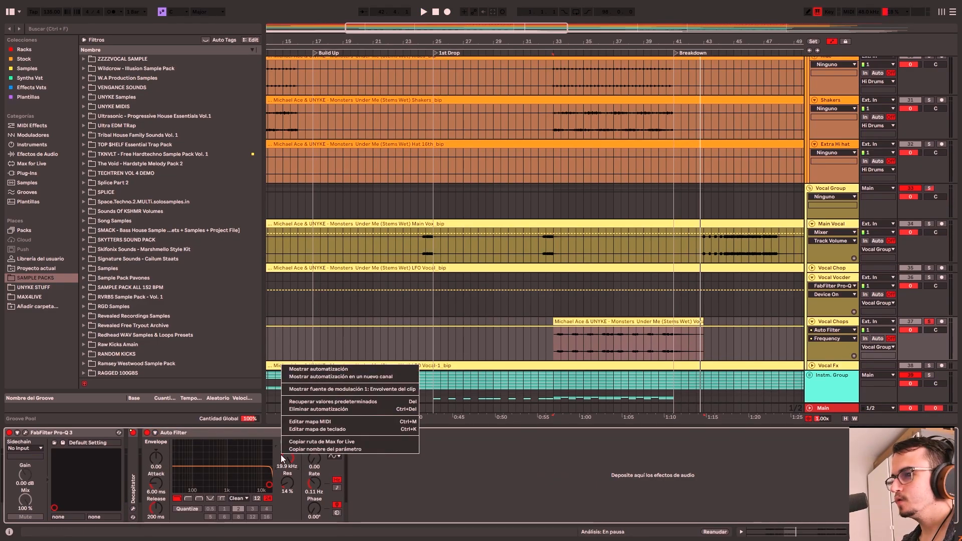
pyautogui.click(320, 369)
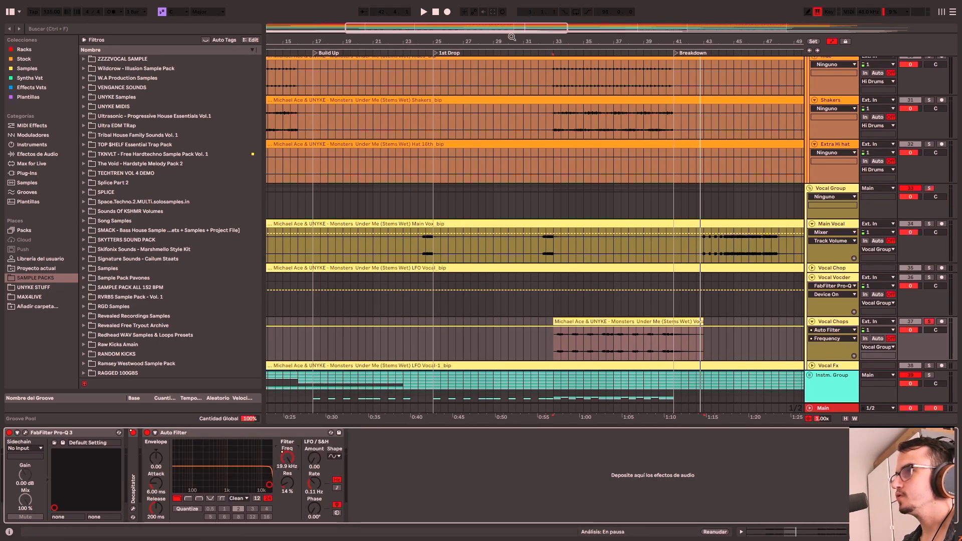
pyautogui.scroll(-5, 664, 242)
pyautogui.click(606, 348)
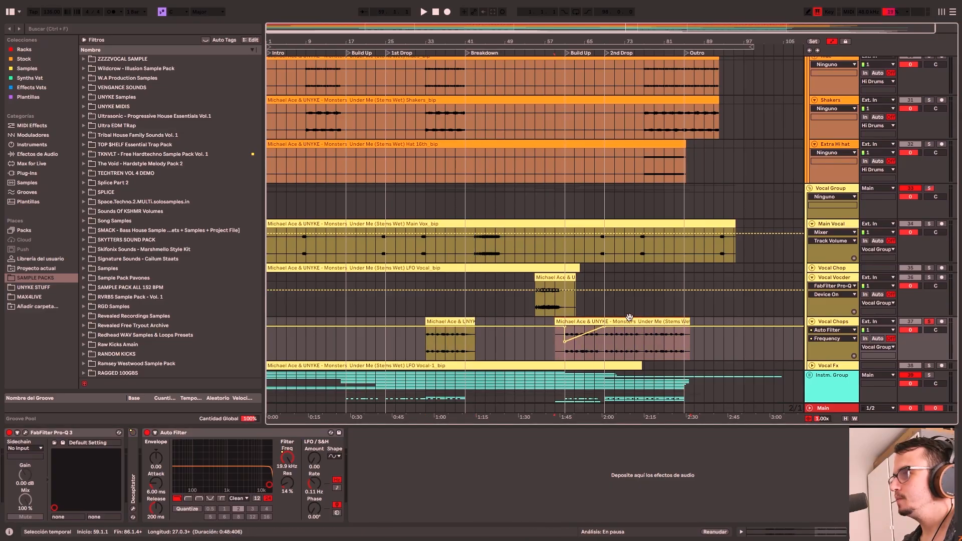
# - Select the rising filter frequency automation on the Vocal Chops track across the second Build Up, from bar 61 to 69
pyautogui.moveTo(569, 357); pyautogui.dragTo(607, 357)
pyautogui.click(567, 358)
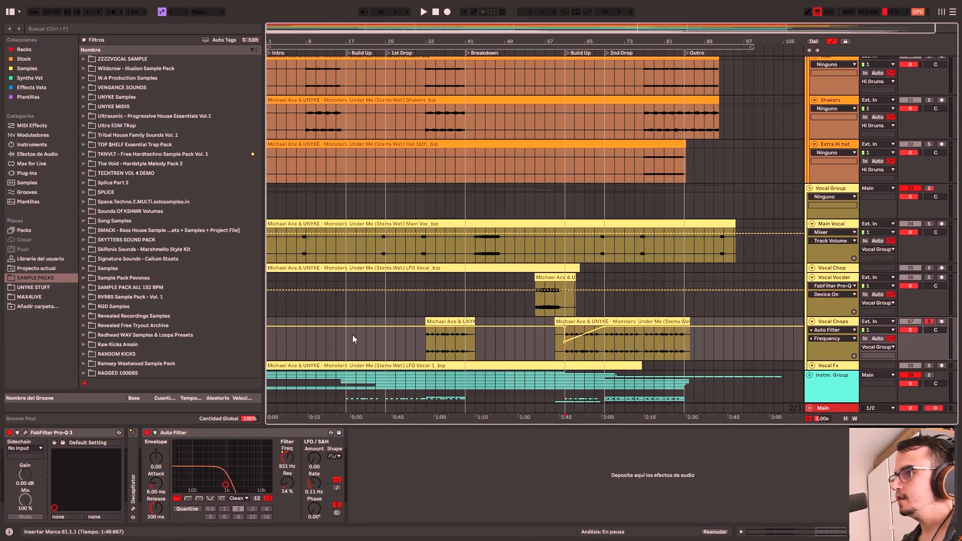
pyautogui.moveTo(354, 335); pyautogui.dragTo(337, 337)
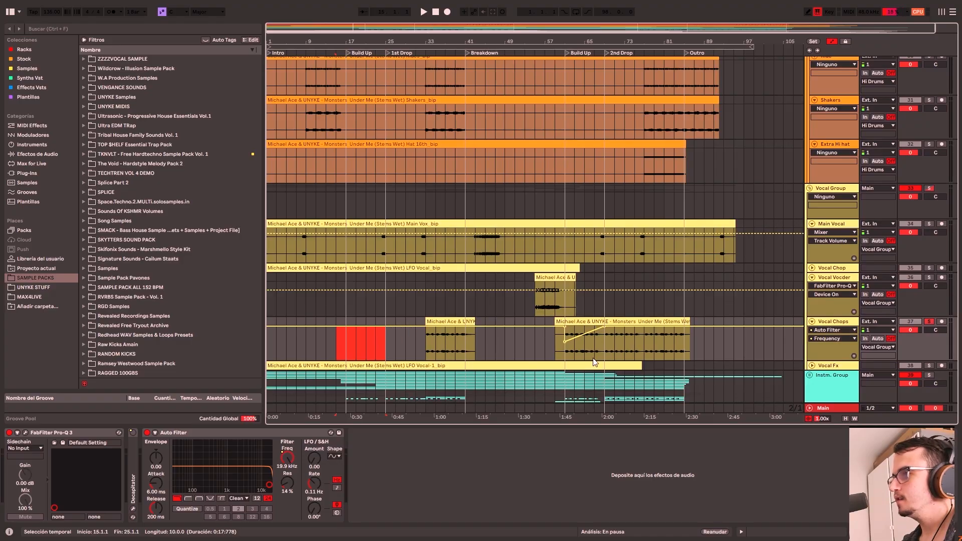
pyautogui.moveTo(576, 353); pyautogui.dragTo(614, 353)
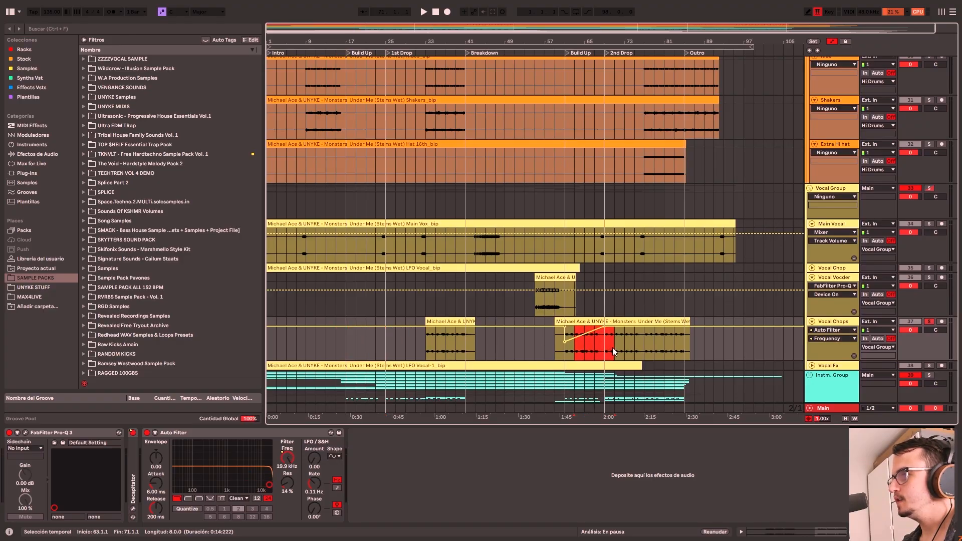
pyautogui.keyDown('shift'); pyautogui.click(566, 351); pyautogui.keyUp('shift')
pyautogui.scroll(1, 566, 324)
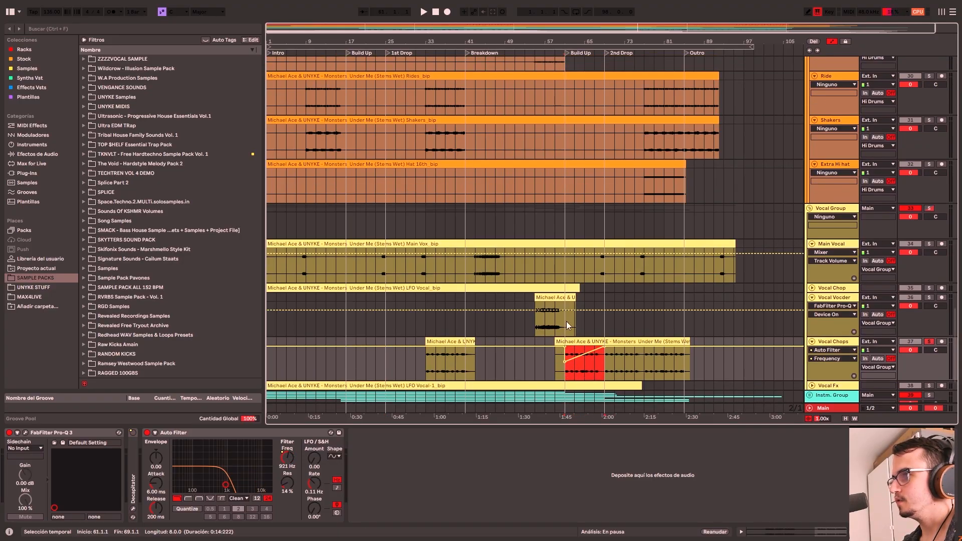
# - Unfold the Vocal Chop track, then solo the Main Vocal track and play it from bar 43
pyautogui.click(811, 292)
pyautogui.click(811, 288)
pyautogui.scroll(1, 523, 302)
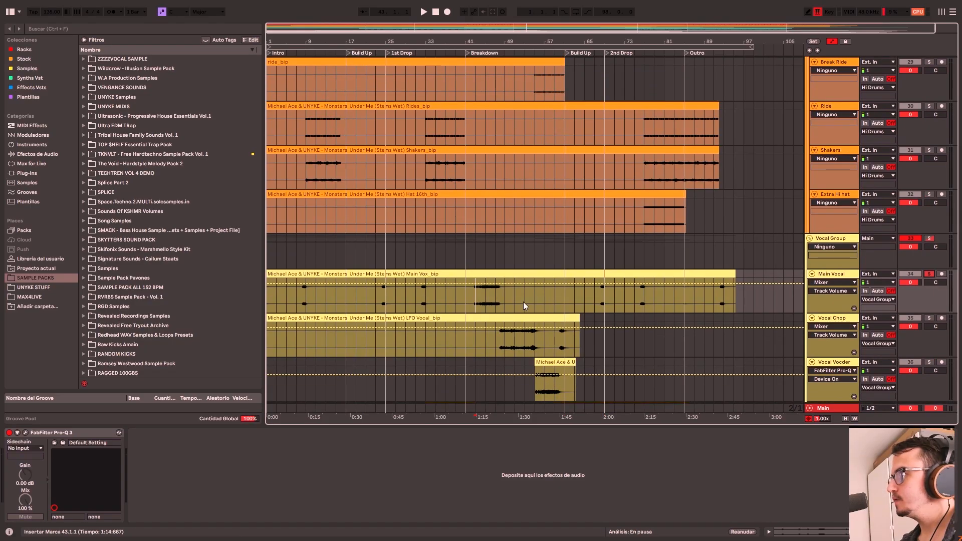
pyautogui.click(477, 303)
pyautogui.press('s')
pyautogui.press('space')
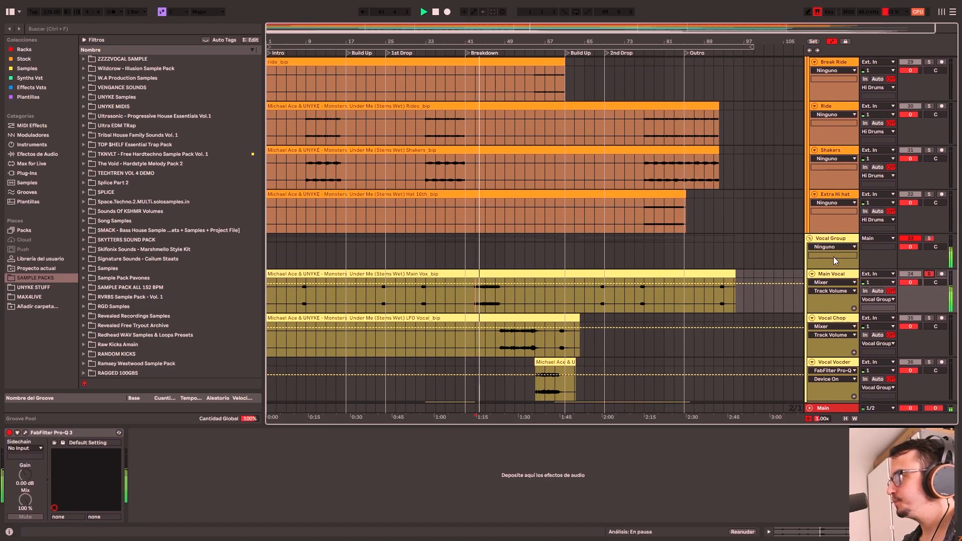
# - Select the Main Vocal track and unfold the Vocal Fx track while playback continues
pyautogui.click(829, 276)
pyautogui.scroll(-5, 666, 330)
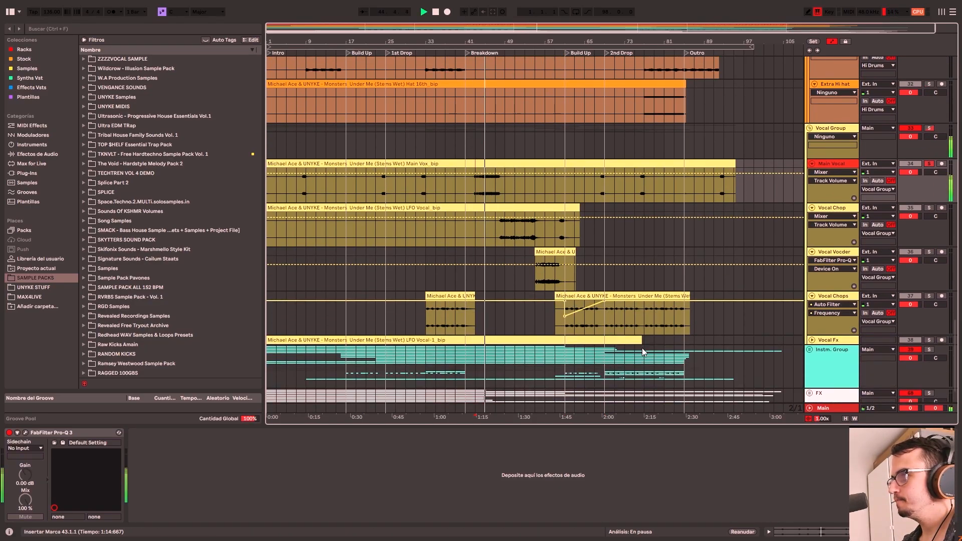
pyautogui.click(812, 341)
pyautogui.scroll(1, 852, 276)
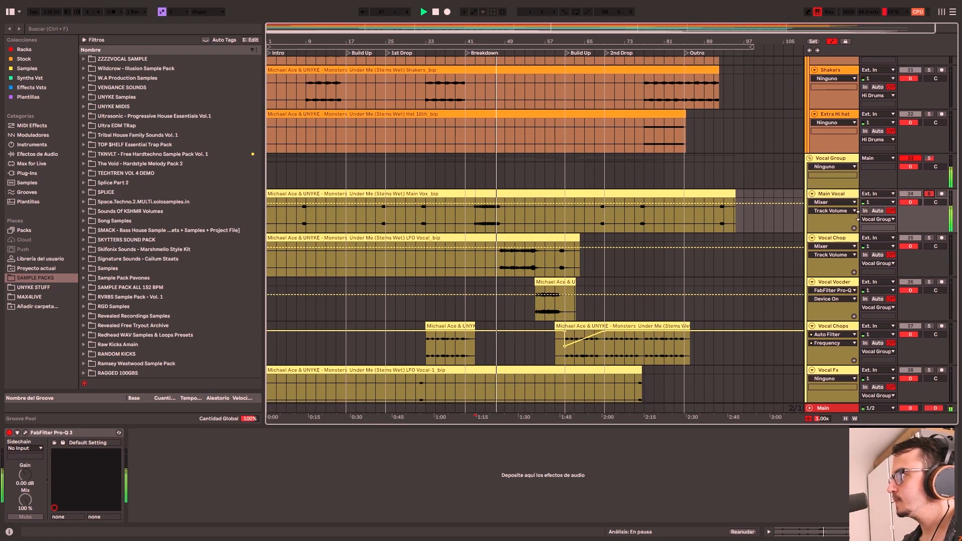
pyautogui.scroll(1, 639, 283)
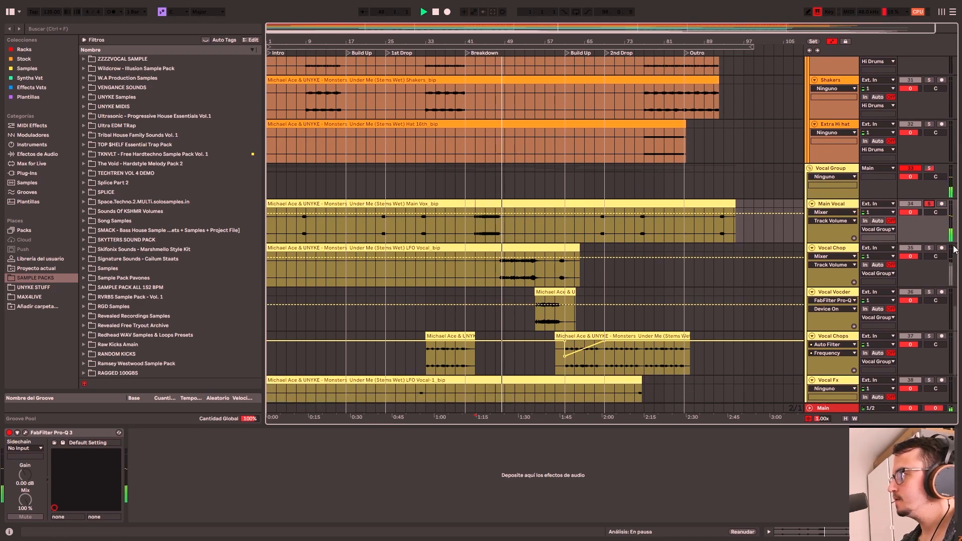
# - Solo the Vocal Chop track and play its LFO Vocal clip from within the Breakdown
pyautogui.press('space')
pyautogui.click(930, 248)
pyautogui.click(477, 269)
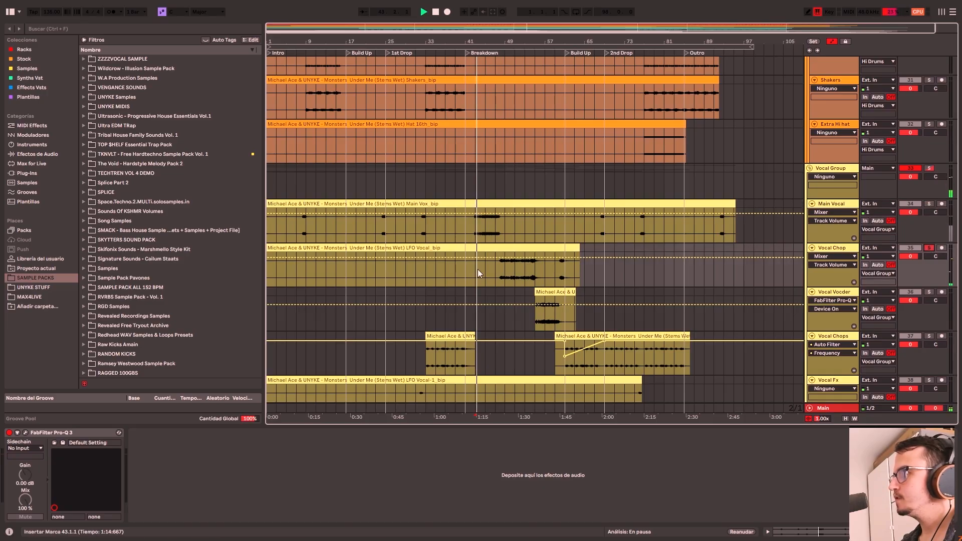
pyautogui.click(506, 275)
pyautogui.press('space')
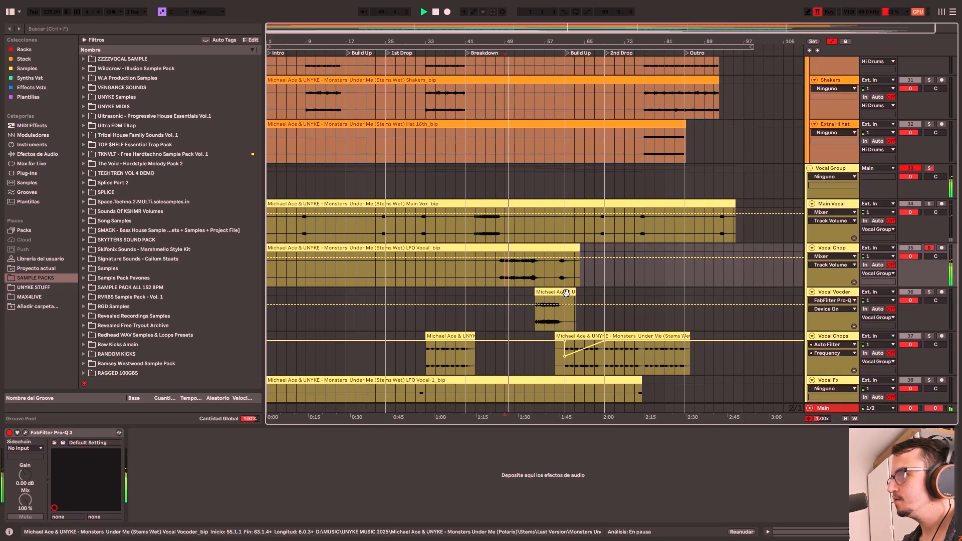
# - Trim the end of the Vocal Vocoder clip to bar 63, making it exactly 8 bars long
pyautogui.click(566, 293)
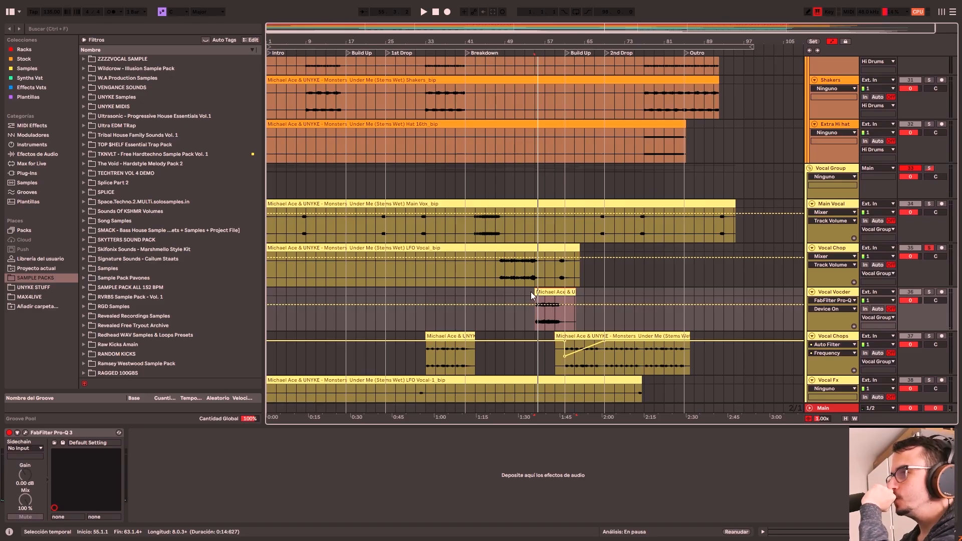
pyautogui.click(546, 248)
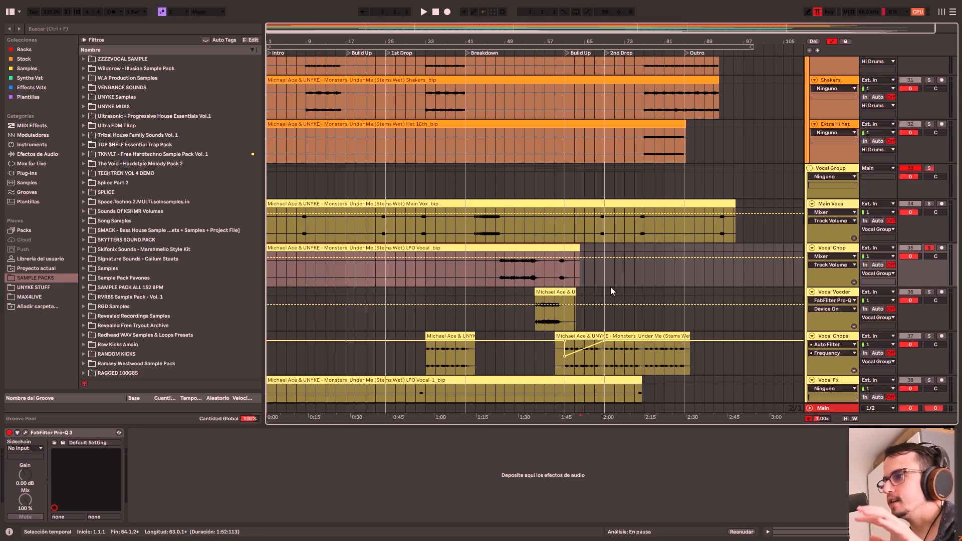
pyautogui.click(573, 292)
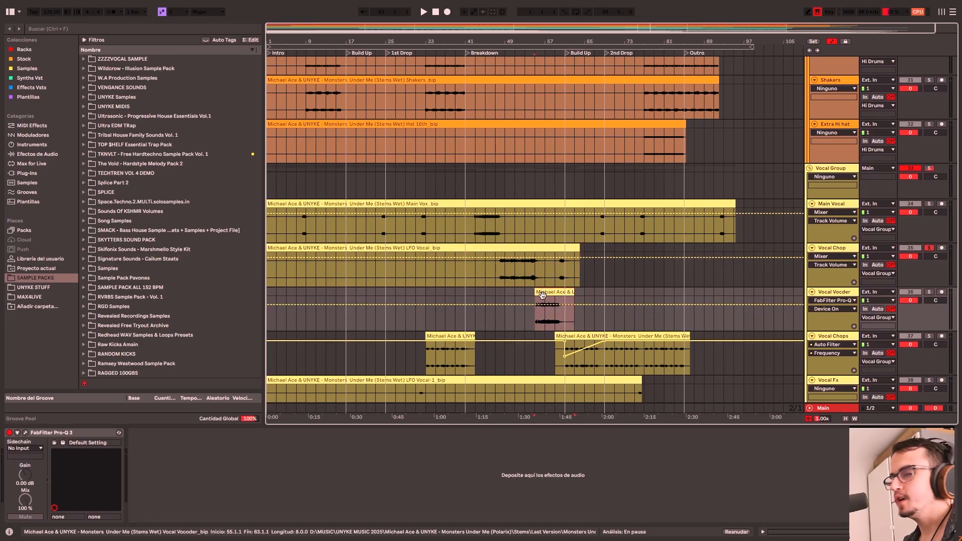
# - Solo the Vocal Vocder track and play its clip from bar 57
pyautogui.moveTo(601, 37); pyautogui.dragTo(597, 63)
pyautogui.scroll(-1, 591, 231)
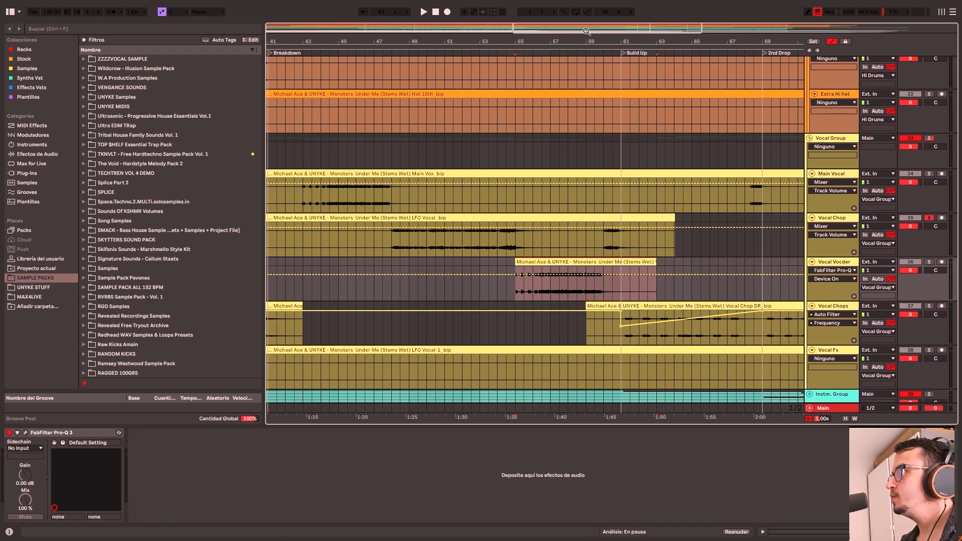
pyautogui.moveTo(587, 31); pyautogui.dragTo(588, 29)
pyautogui.click(930, 262)
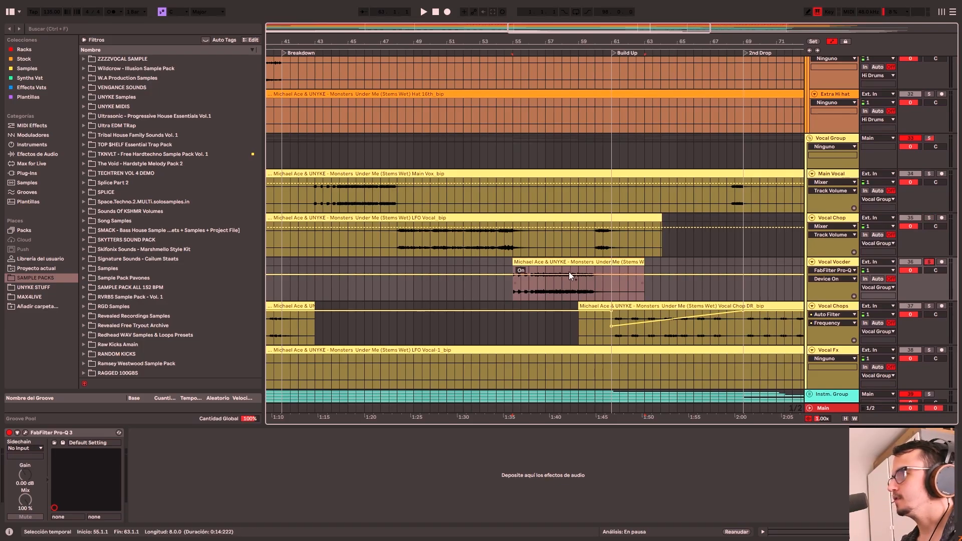
pyautogui.click(471, 243)
pyautogui.click(405, 242)
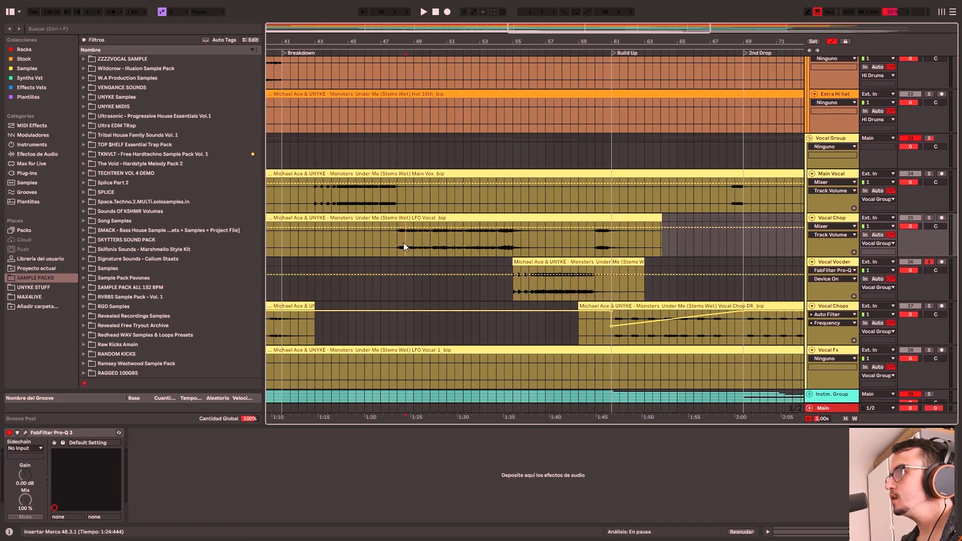
pyautogui.click(318, 202)
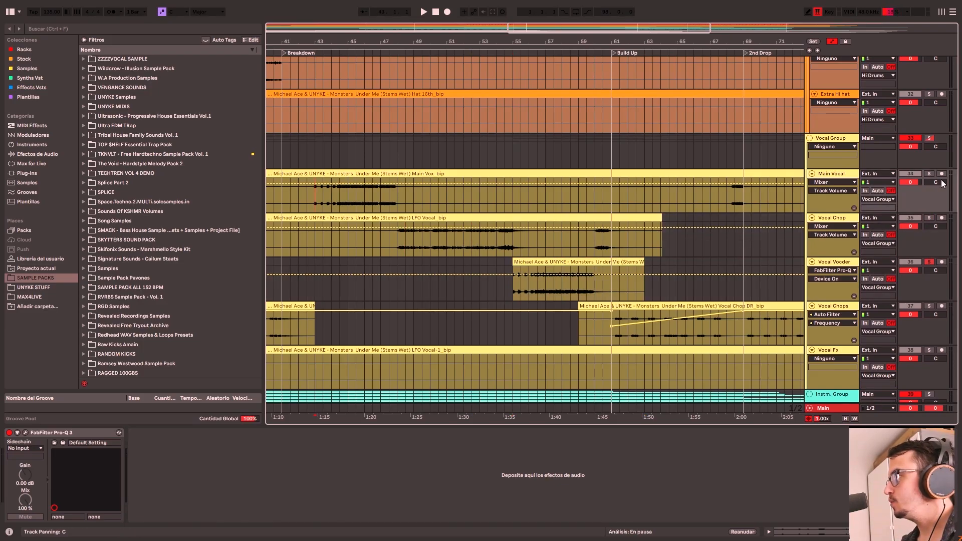
pyautogui.click(529, 286)
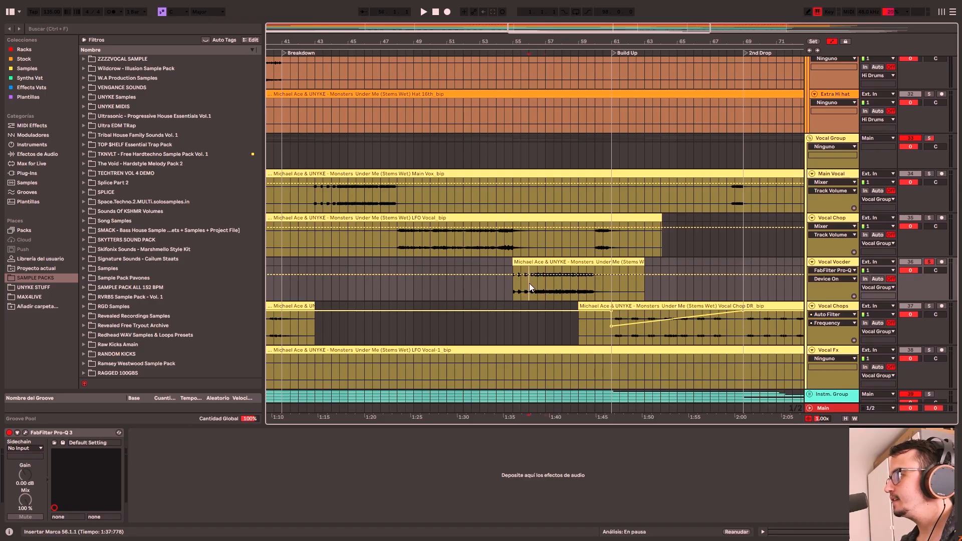
pyautogui.click(543, 287)
pyautogui.press('space')
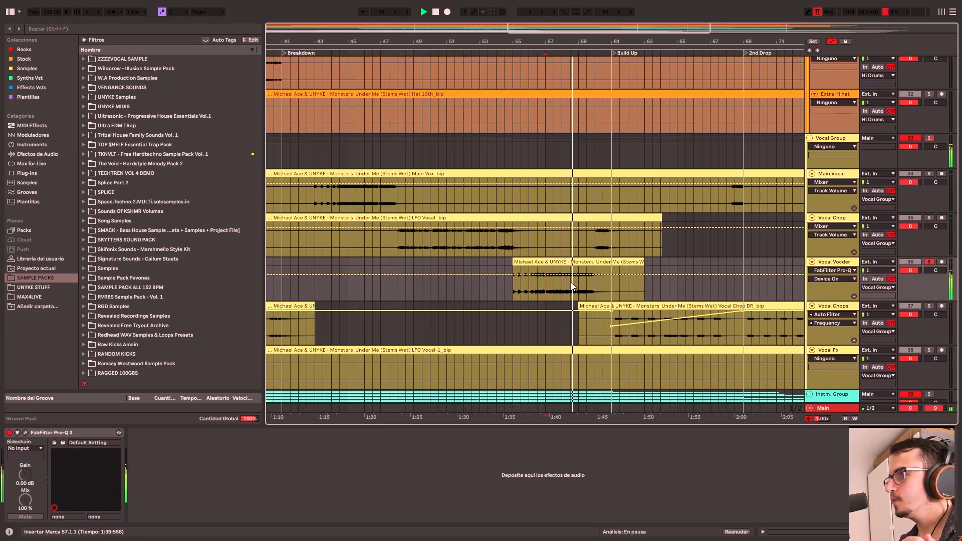
# - Stop playback and unfold the Instm. Group and its Drop Elements subgroup below the vocal tracks
pyautogui.scroll(-1, 585, 286)
pyautogui.scroll(-2, 585, 287)
pyautogui.press('space')
pyautogui.click(809, 323)
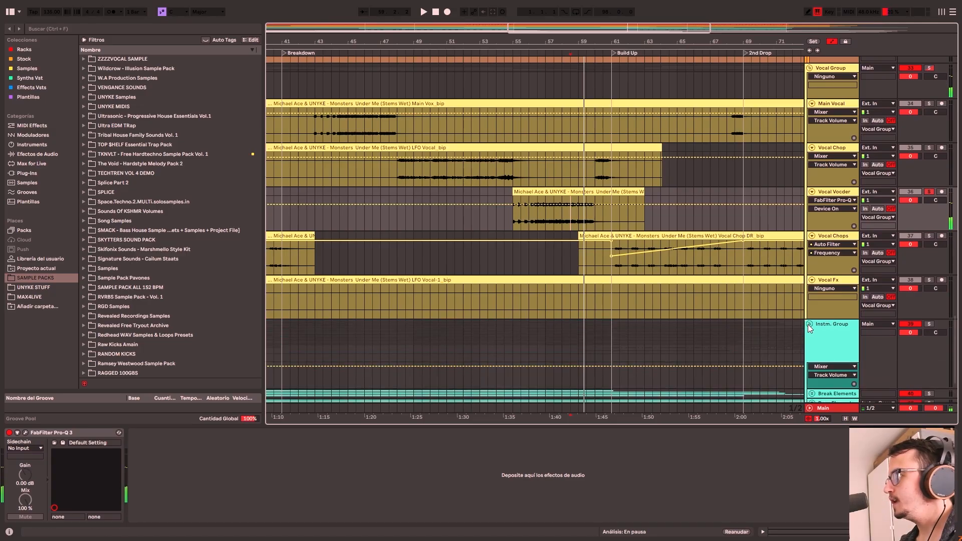
pyautogui.scroll(-1, 643, 339)
pyautogui.scroll(-2, 642, 339)
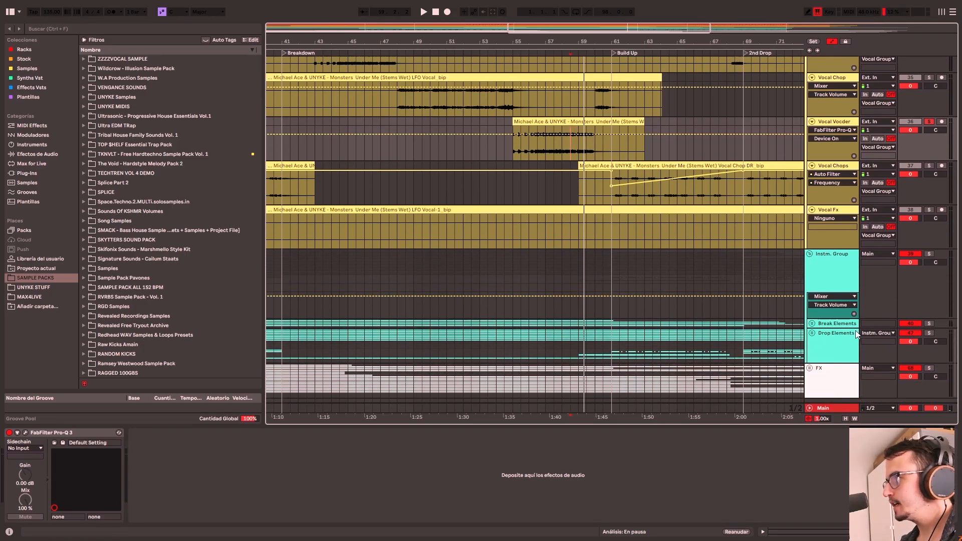
pyautogui.click(812, 333)
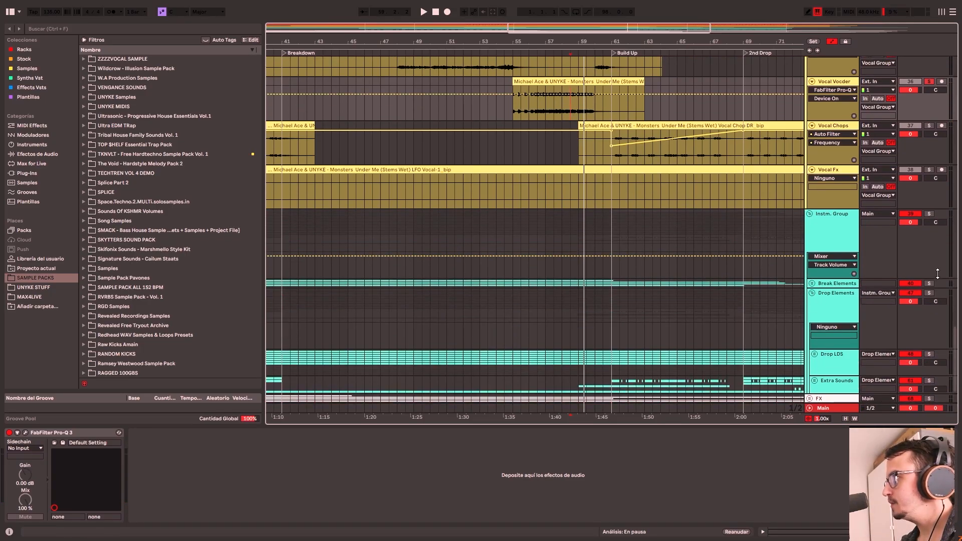
# - Solo the Break Elements group, unfold it and play it
pyautogui.click(930, 284)
pyautogui.click(812, 283)
pyautogui.scroll(-1, 823, 291)
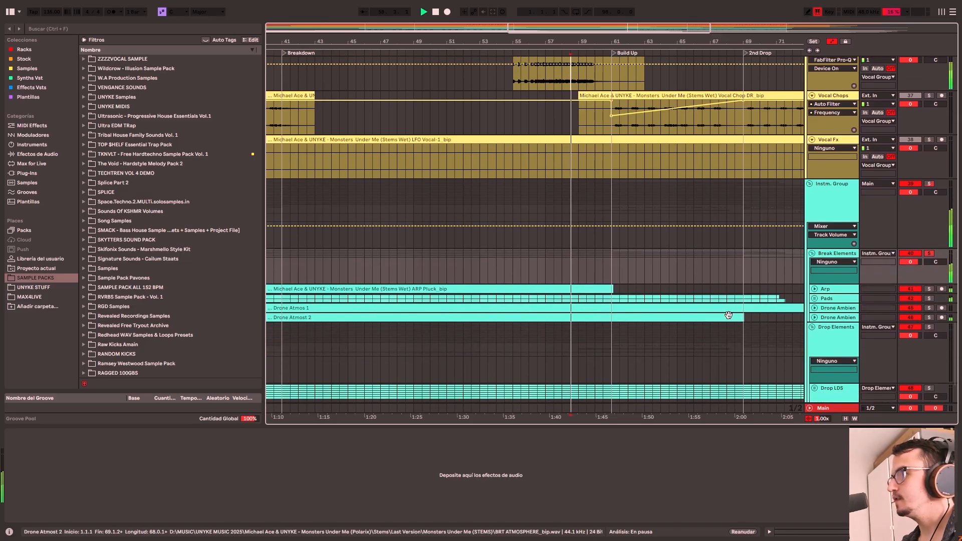
pyautogui.press('space')
# - Unfold the Pads group with its Pad 1 and Pad 2 tracks, stop playback and place the insert marker at bar 56 on Pad 2
pyautogui.click(815, 298)
pyautogui.scroll(-1, 816, 300)
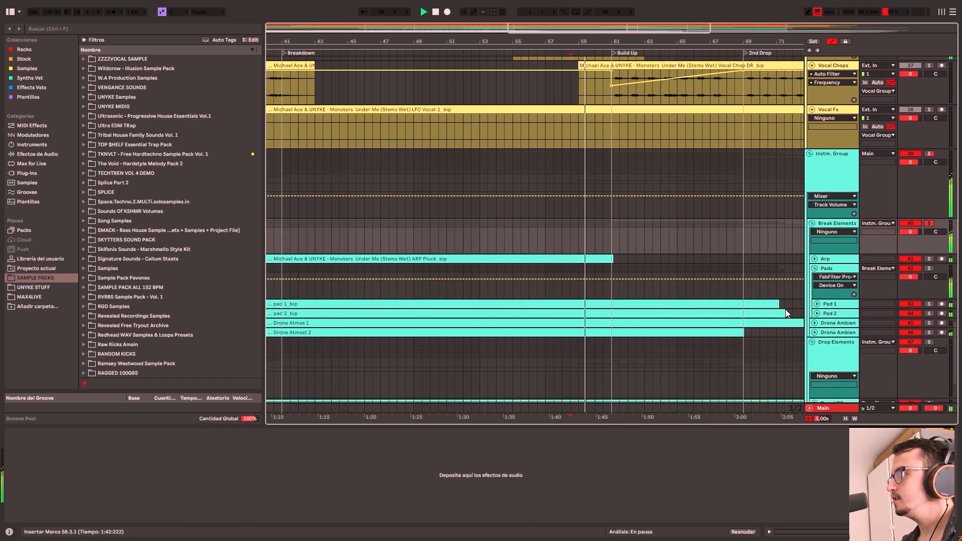
pyautogui.click(817, 305)
pyautogui.press('space')
pyautogui.click(817, 347)
pyautogui.scroll(-1, 566, 321)
pyautogui.click(535, 332)
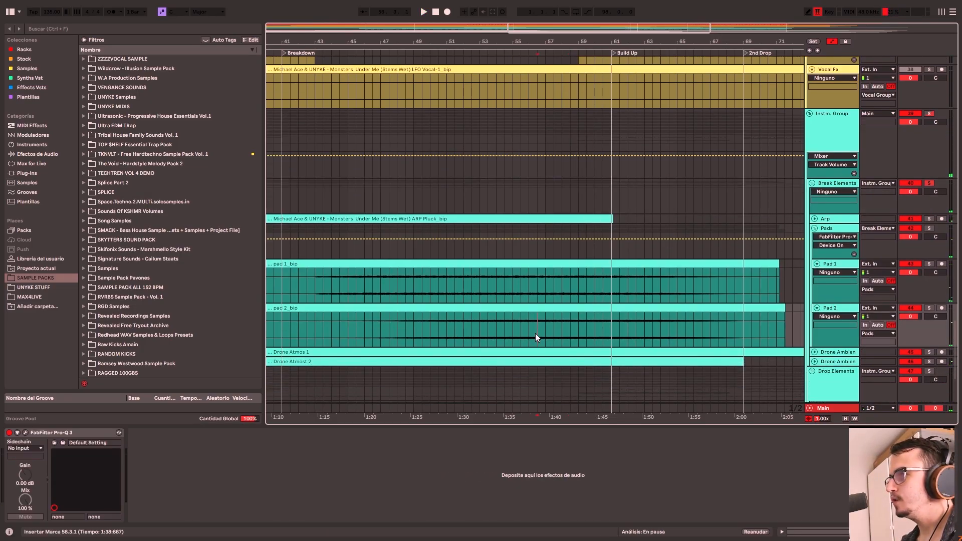
# - Unfold the two Drone Ambient tracks below Pad 2
pyautogui.scroll(-1, 828, 320)
pyautogui.click(815, 322)
pyautogui.scroll(-1, 847, 329)
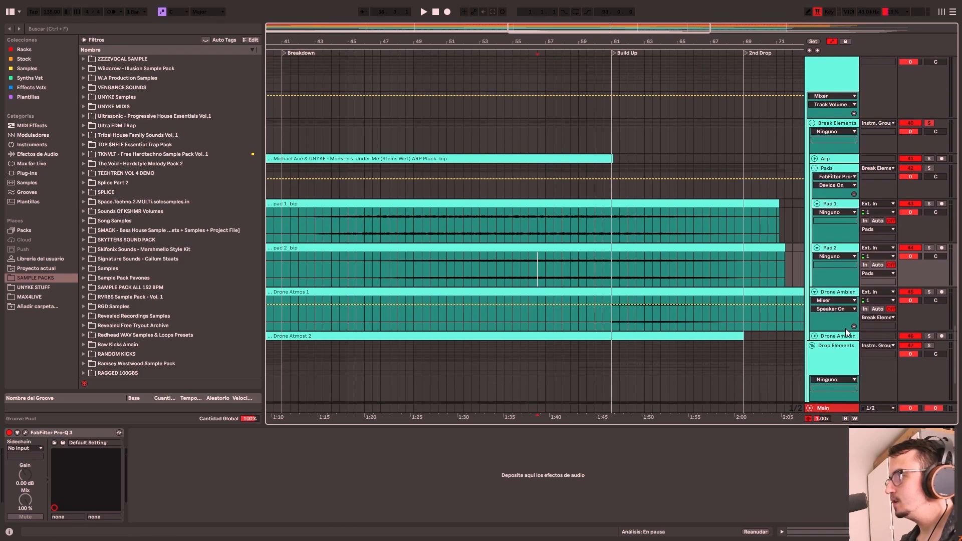
pyautogui.click(815, 336)
pyautogui.scroll(-1, 678, 316)
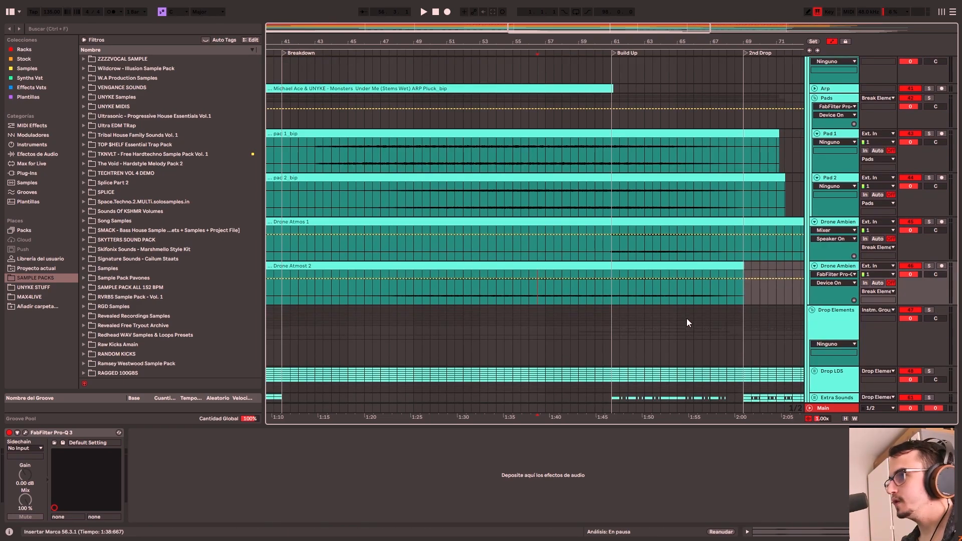
# - Place the insert marker at bar 55 on the second Drone Ambient track and start playback
pyautogui.press('-')
pyautogui.scroll(-1, 544, 231)
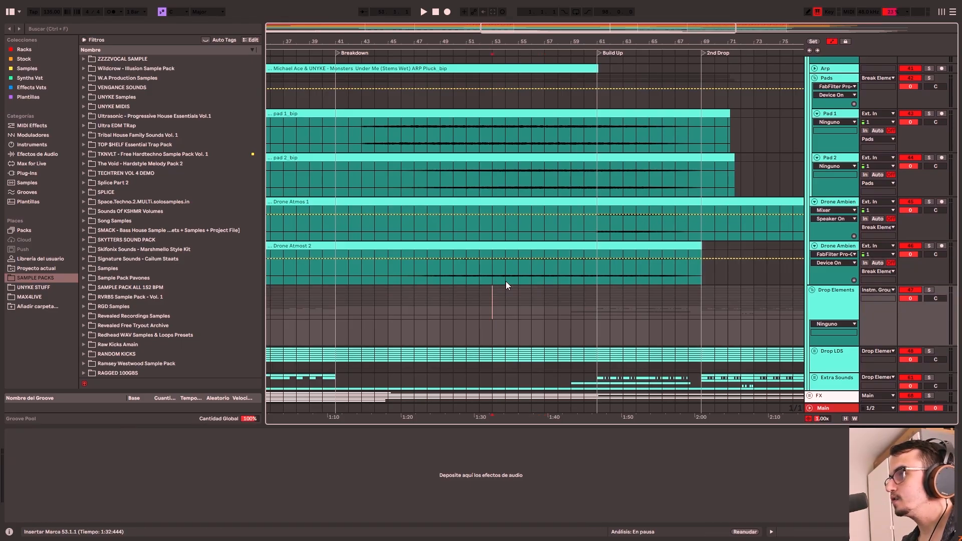
pyautogui.click(513, 278)
pyautogui.press('space')
pyautogui.moveTo(539, 33); pyautogui.dragTo(538, 29)
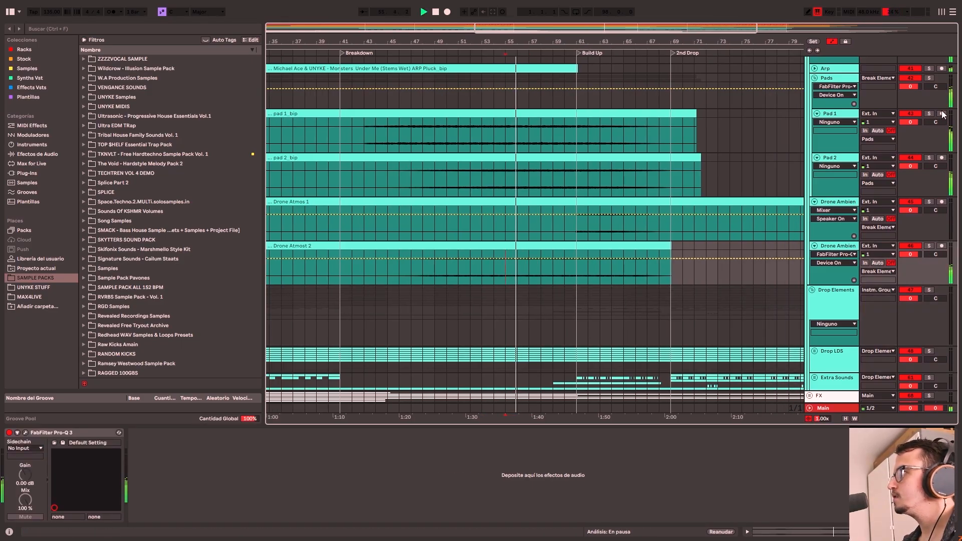
# - Solo the Pads group during playback and select the Pad 1, Pad 2 and both Drone Ambient tracks in turn
pyautogui.click(930, 78)
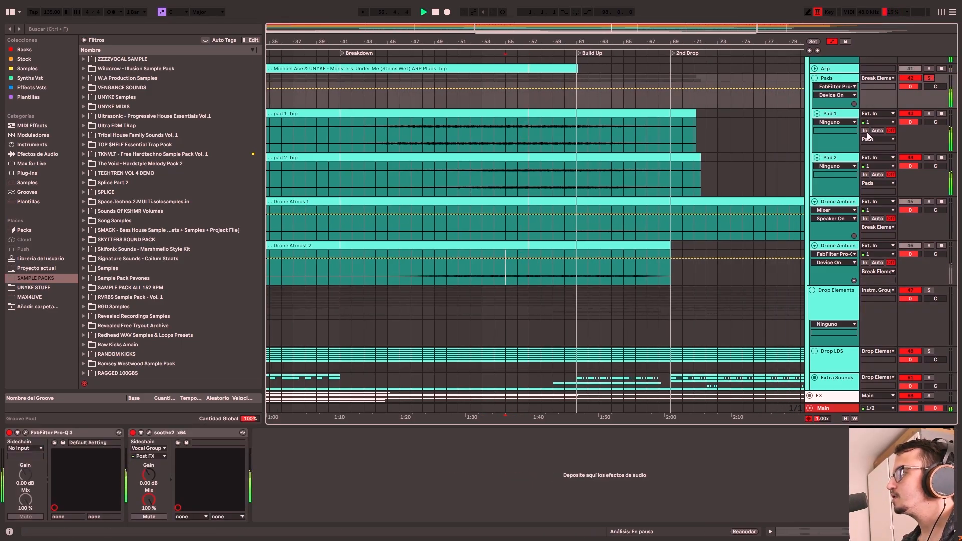
pyautogui.scroll(3, 840, 123)
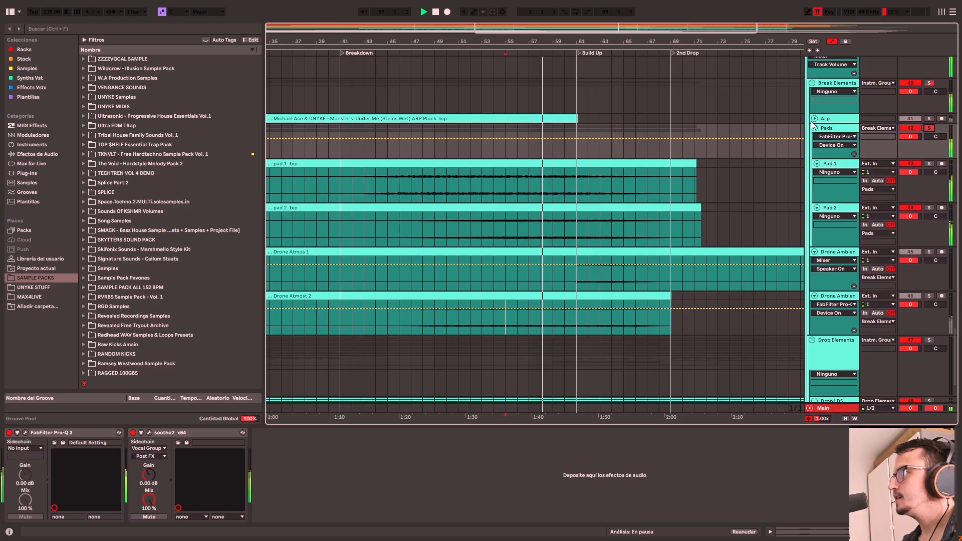
pyautogui.click(528, 181)
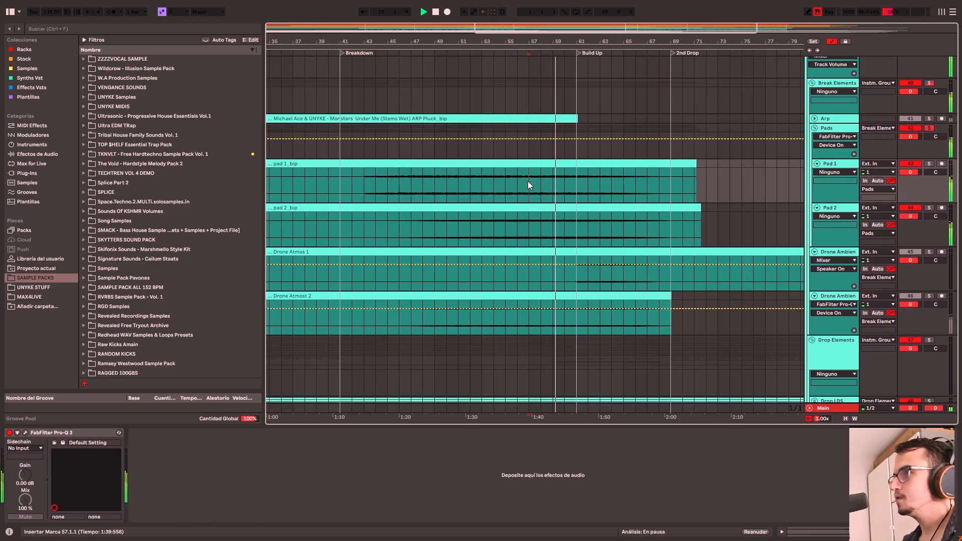
pyautogui.click(528, 226)
pyautogui.click(492, 283)
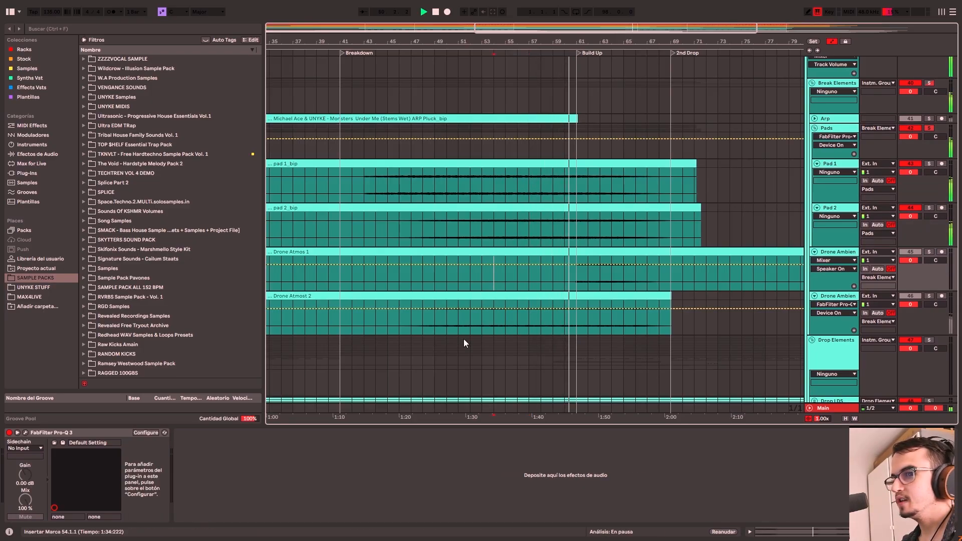
pyautogui.click(470, 320)
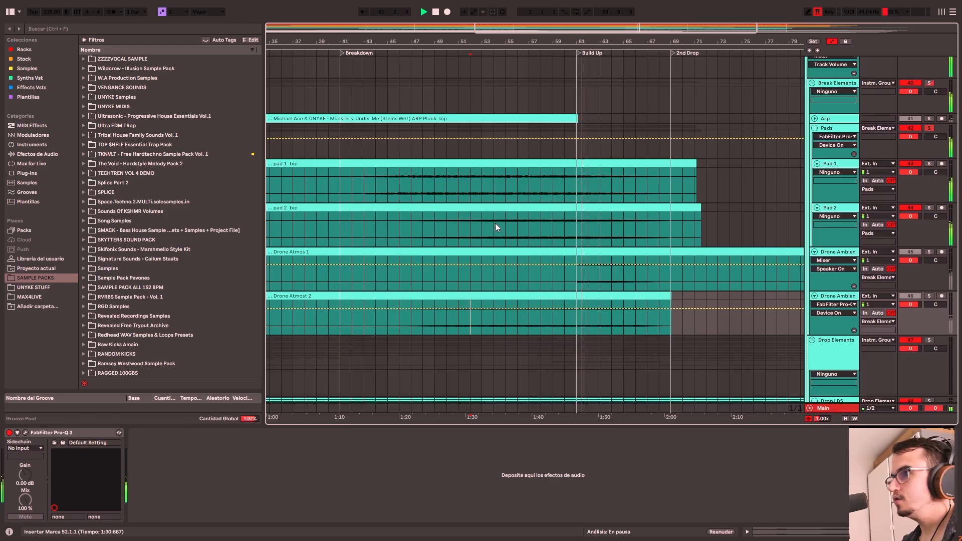
# - Solo and unfold the Arp track, play it from bar 55 and place the insert marker at bar 53
pyautogui.click(505, 186)
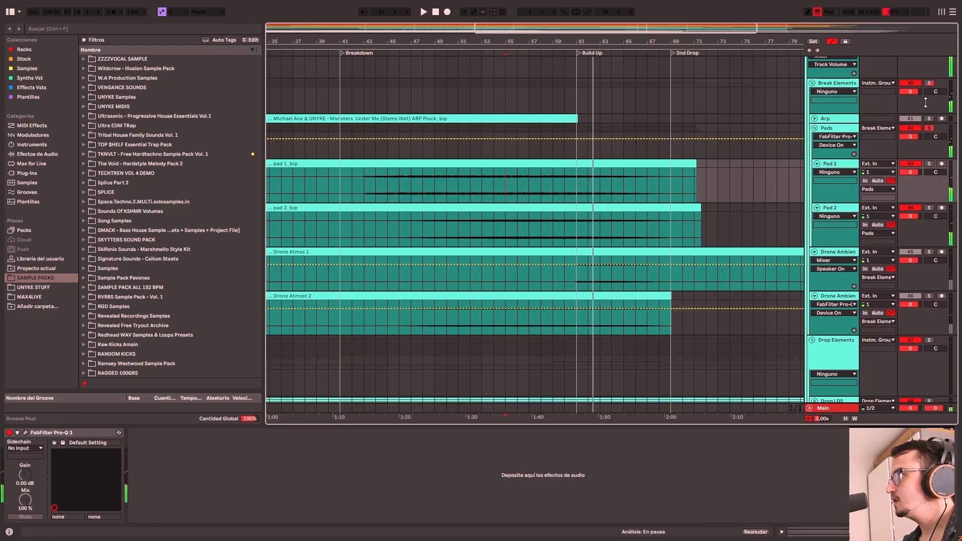
pyautogui.click(929, 120)
pyautogui.click(815, 119)
pyautogui.press('space')
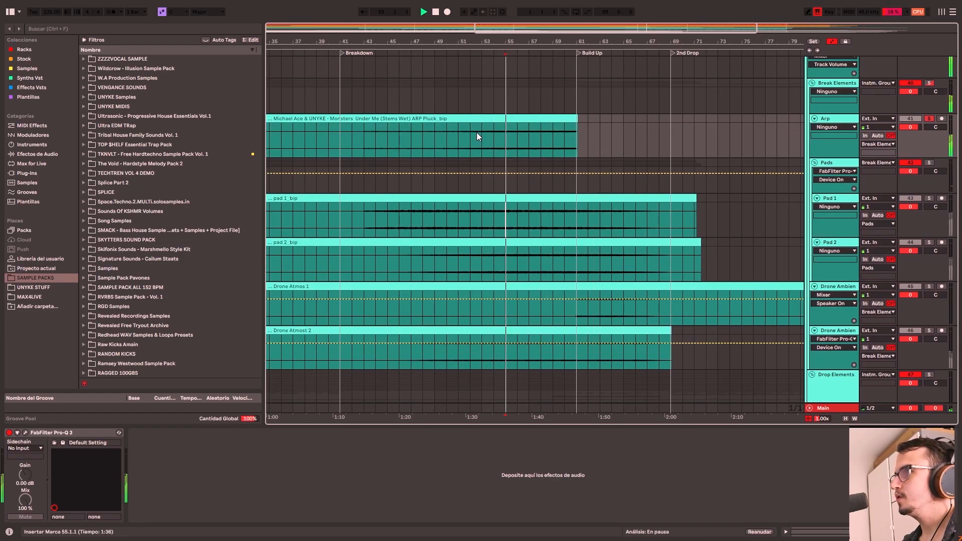
pyautogui.click(481, 134)
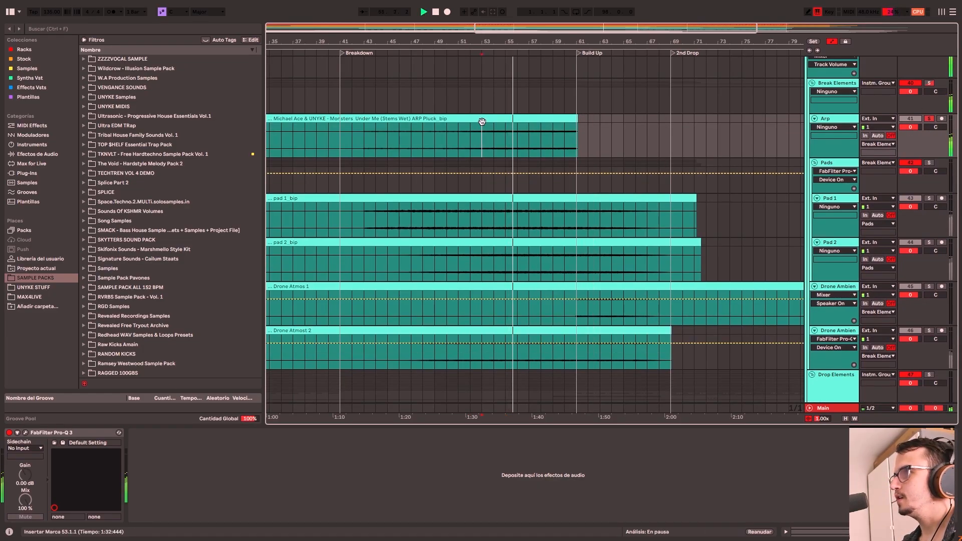
# - Unsolo the Arp track, stop playback and fold the Instm. Group
pyautogui.doubleClick(510, 30)
pyautogui.scroll(4, 427, 195)
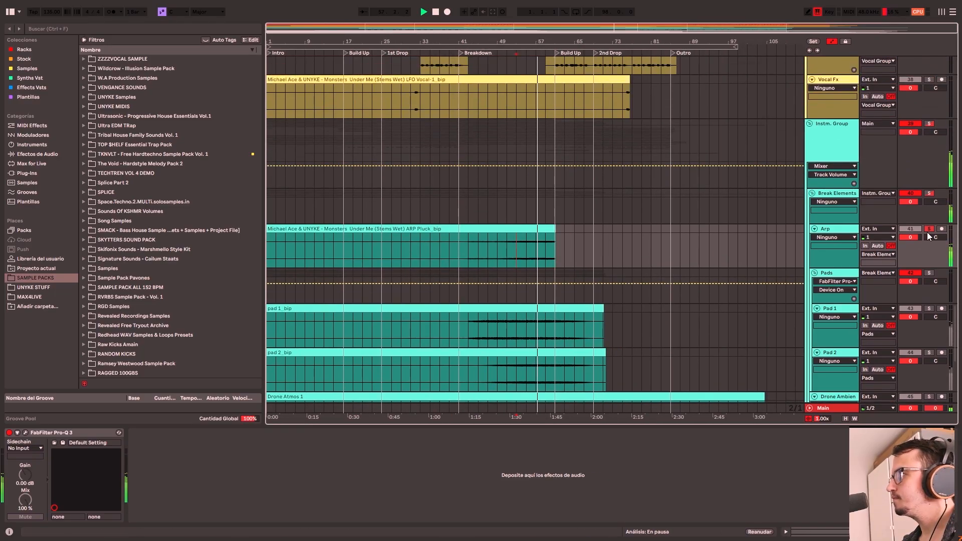
pyautogui.click(929, 230)
pyautogui.press('space')
pyautogui.scroll(-2, 531, 246)
pyautogui.scroll(3, 462, 229)
pyautogui.click(816, 155)
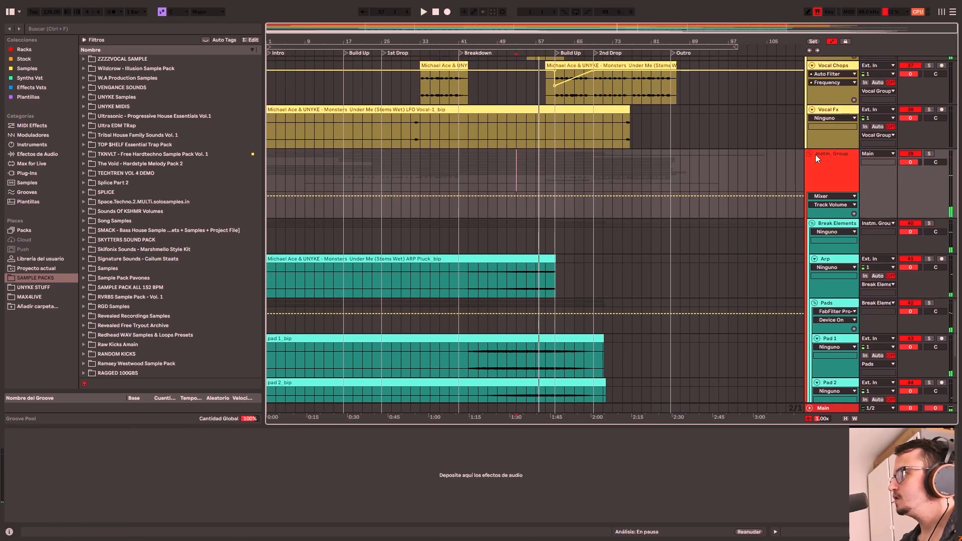
pyautogui.click(810, 154)
pyautogui.scroll(5, 486, 212)
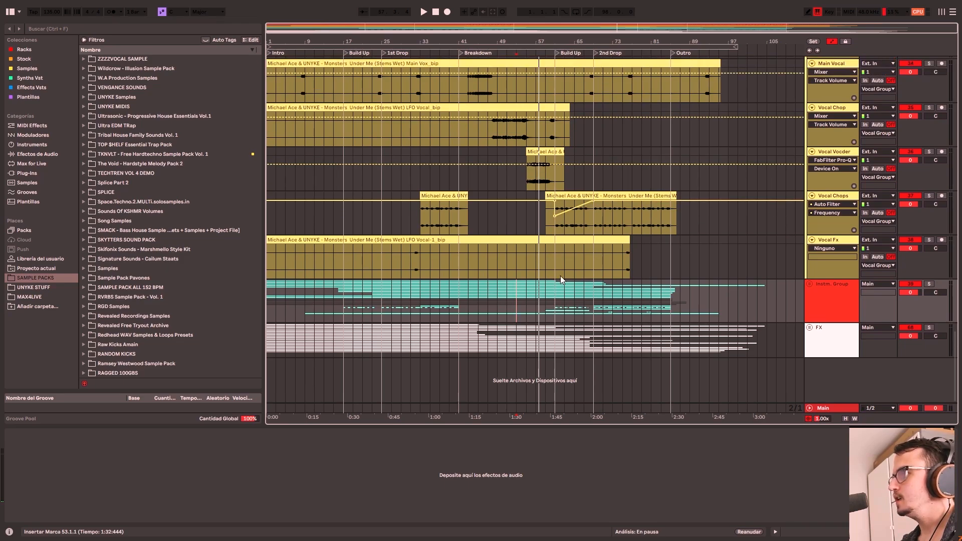
# - Select bars 41 to 61 on the Main Vocal track, then look over the Hi Drums and vocal tracks
pyautogui.scroll(3, 561, 279)
pyautogui.moveTo(467, 167); pyautogui.dragTo(554, 164)
pyautogui.scroll(-1, 528, 245)
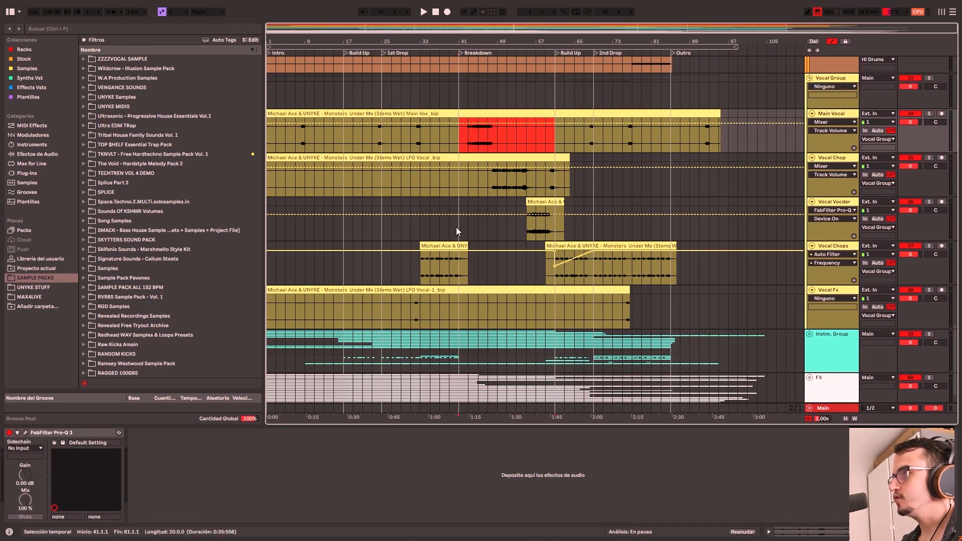
pyautogui.click(504, 223)
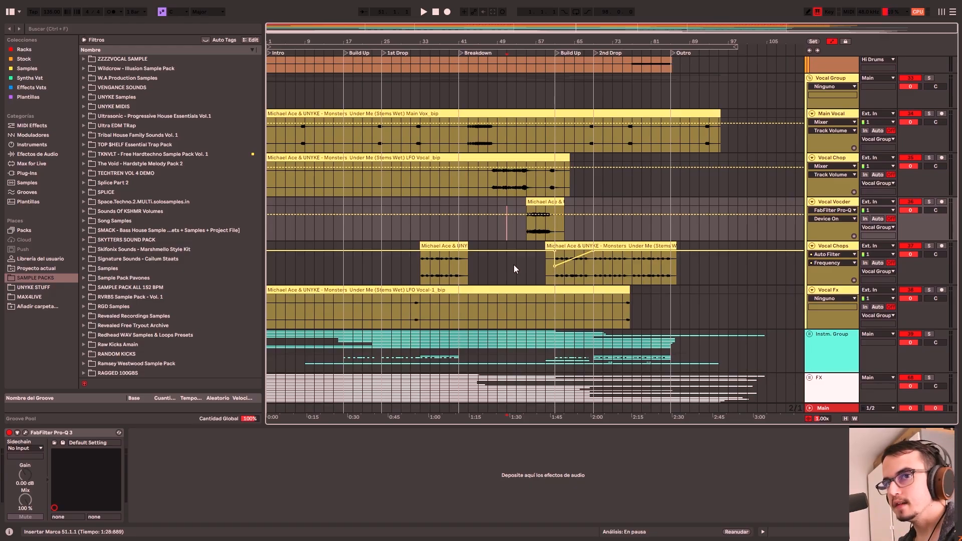
pyautogui.scroll(7, 513, 265)
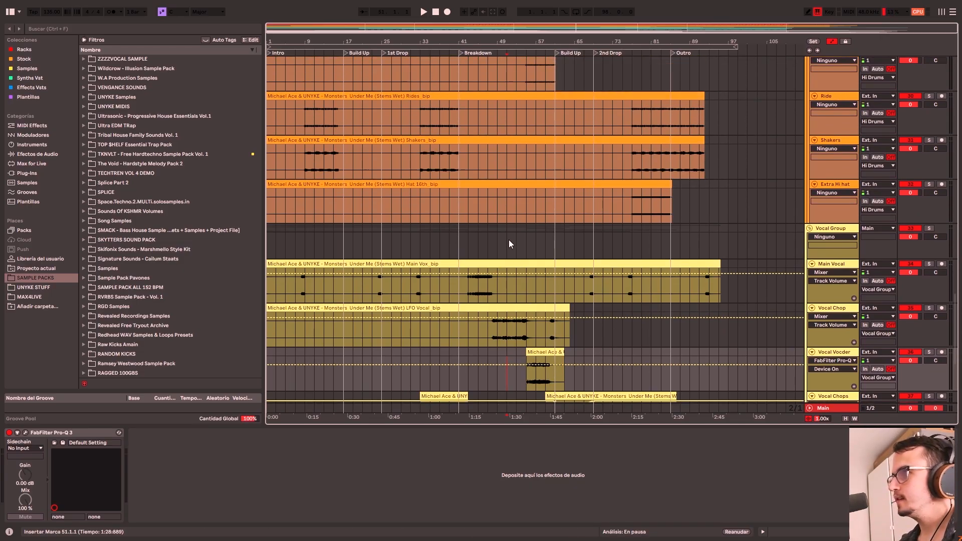
pyautogui.scroll(2, 523, 248)
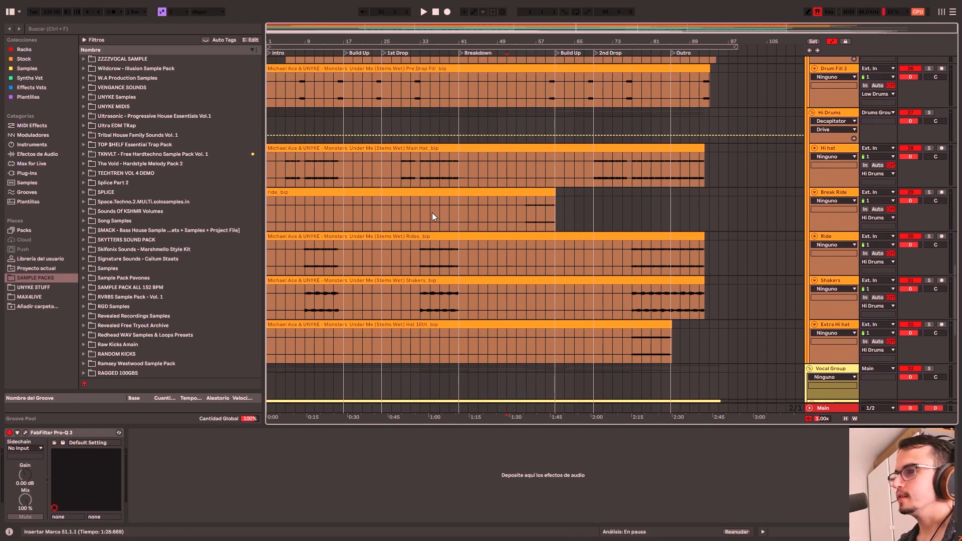
pyautogui.scroll(-5, 431, 242)
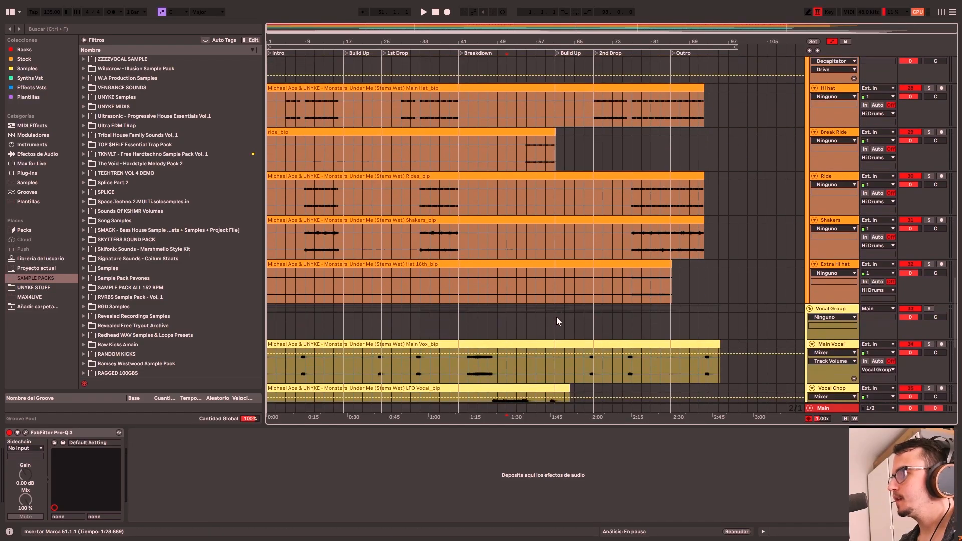
pyautogui.scroll(-4, 556, 317)
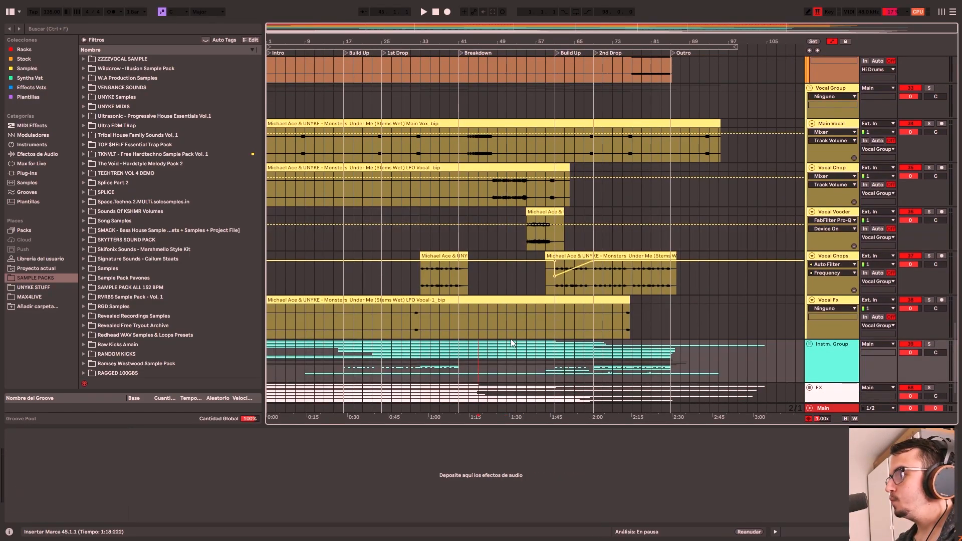
# - Unfold the Instm. Group again to reach its Drop Elements subgroup
pyautogui.click(835, 305)
pyautogui.click(810, 306)
pyautogui.scroll(-7, 671, 339)
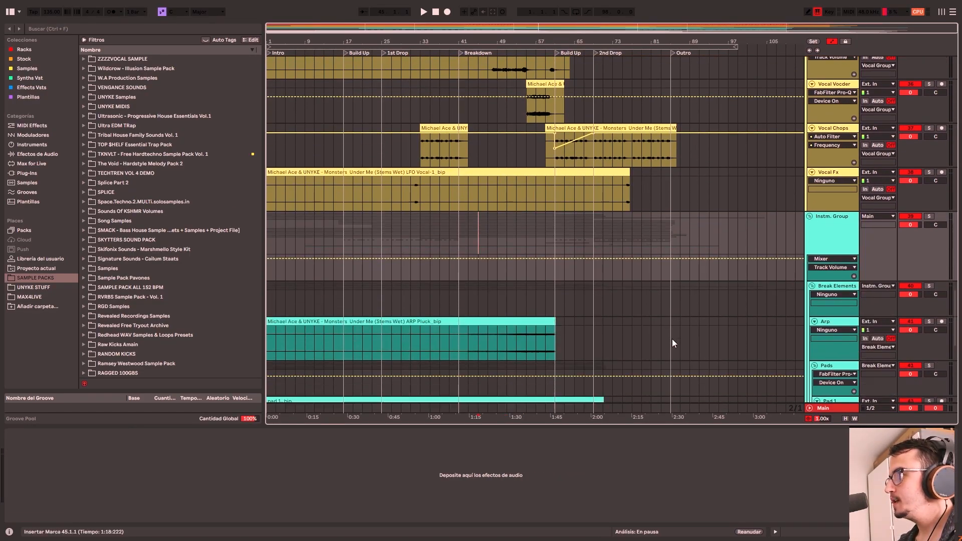
pyautogui.scroll(-4, 672, 339)
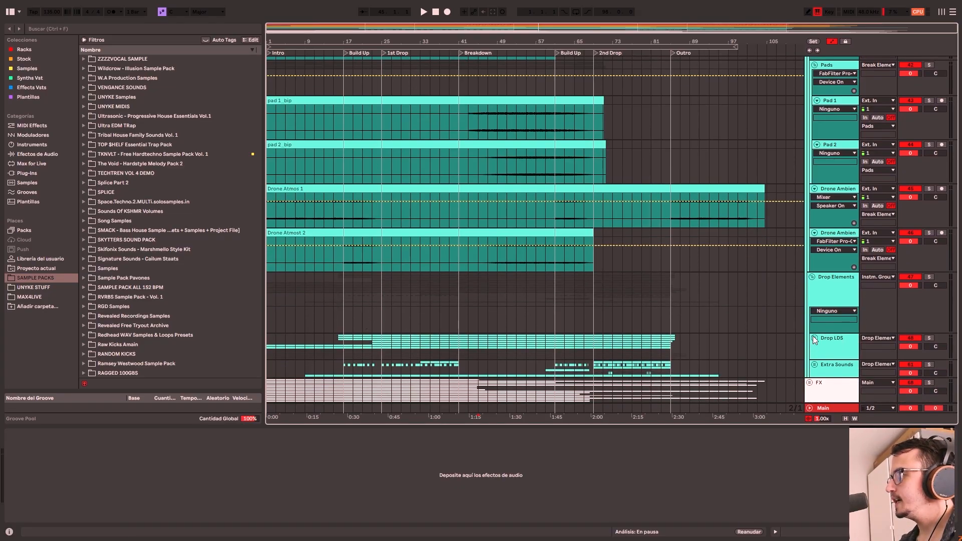
# - Unfold the Drop LDS group within Drop Elements and its Main Lead track
pyautogui.click(815, 339)
pyautogui.scroll(-3, 555, 363)
pyautogui.click(375, 344)
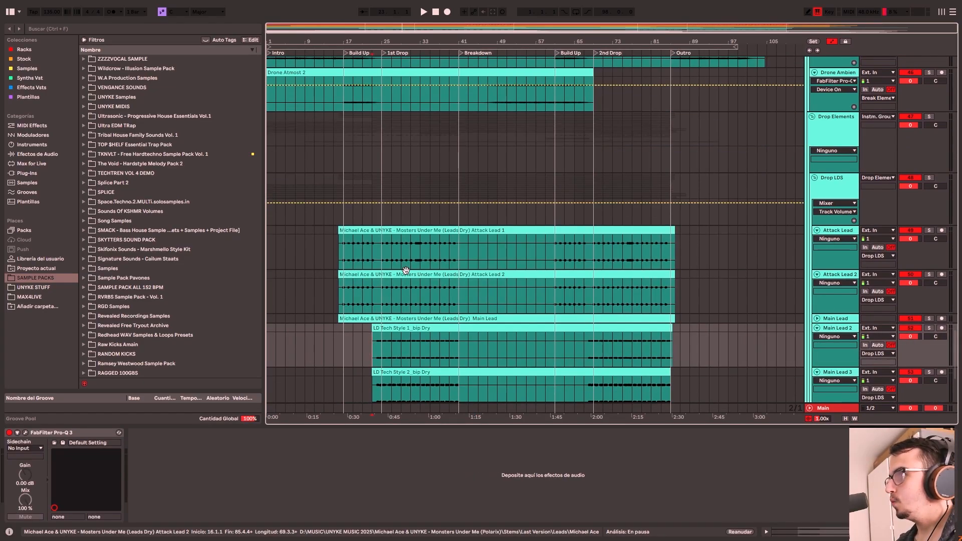
pyautogui.scroll(-1, 419, 266)
pyautogui.click(816, 299)
# - Solo the Attack Lead track and play it from the 1st Drop at bar 25
pyautogui.scroll(-2, 813, 297)
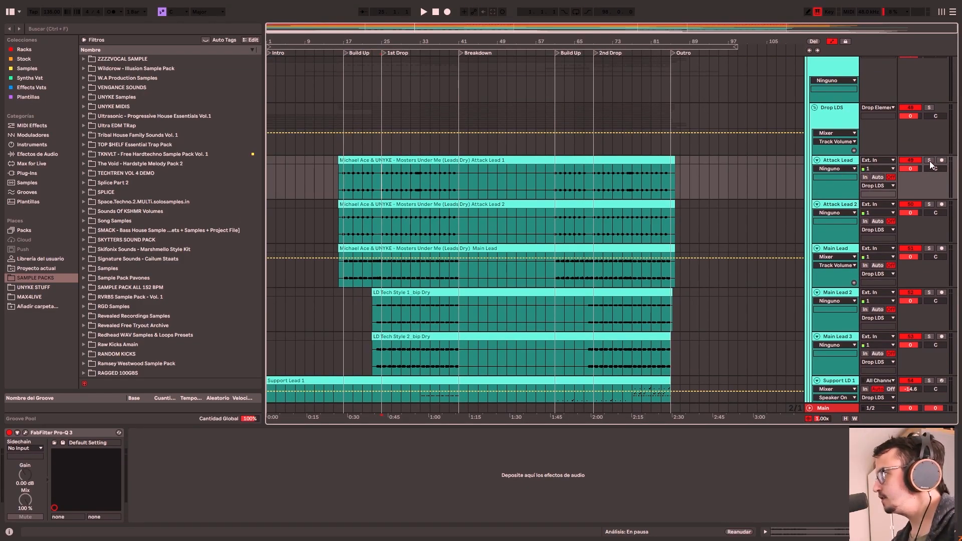
pyautogui.click(930, 160)
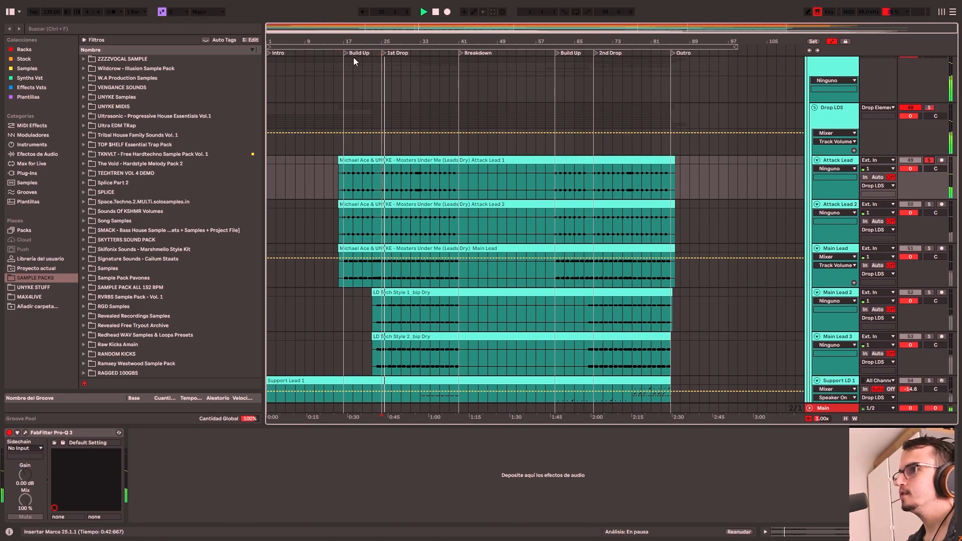
pyautogui.moveTo(410, 29); pyautogui.dragTo(410, 50)
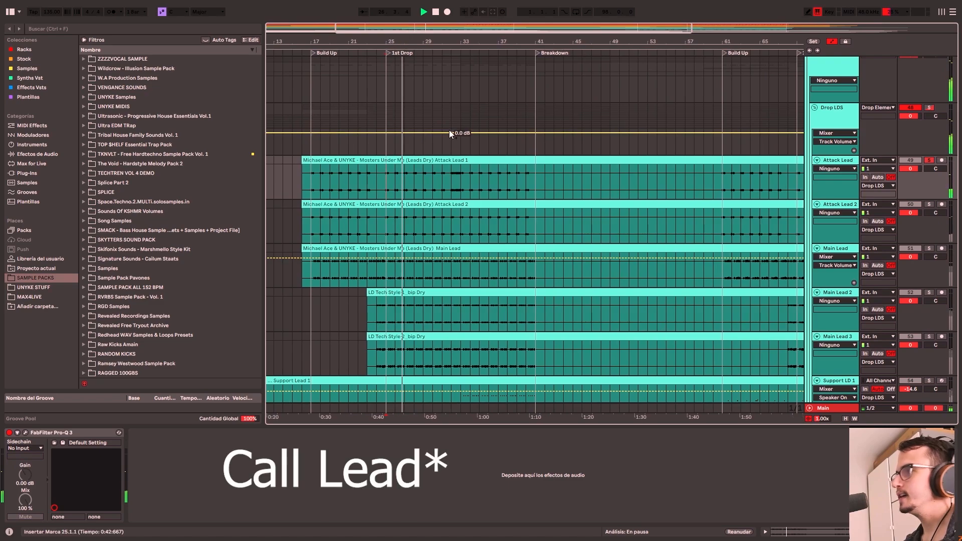
# - Open the FabFilter Pro-Q 3 window on Attack Lead 2 to inspect its curve, then close it
pyautogui.press('Down')
pyautogui.click(25, 433)
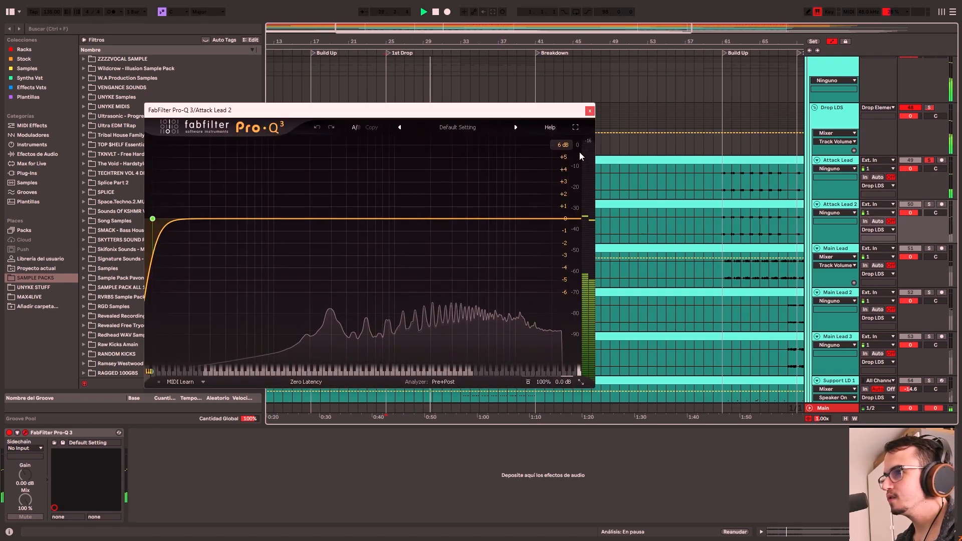
pyautogui.click(590, 107)
# - Solo the Attack Lead 2 track during playback, followed by the Main Lead track
pyautogui.scroll(-1, 849, 201)
pyautogui.click(930, 194)
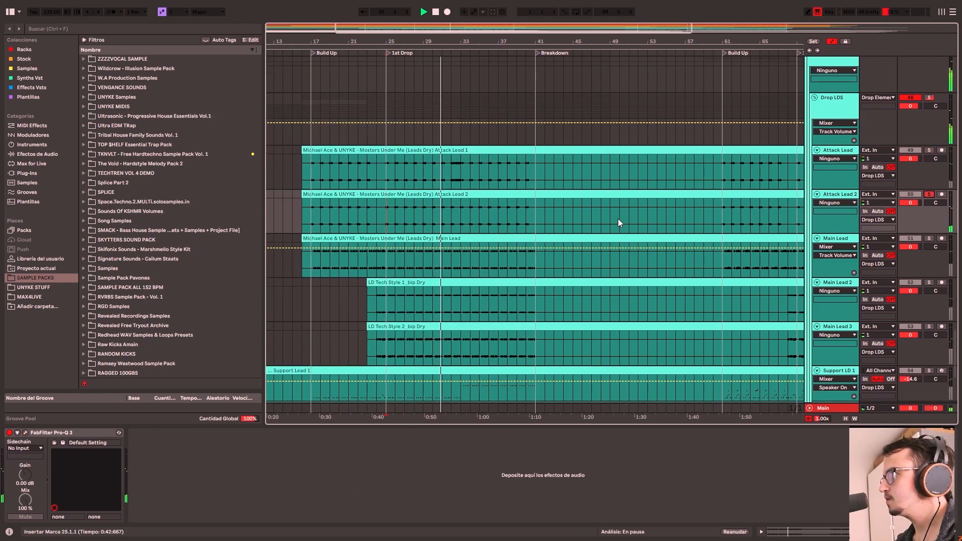
pyautogui.click(384, 271)
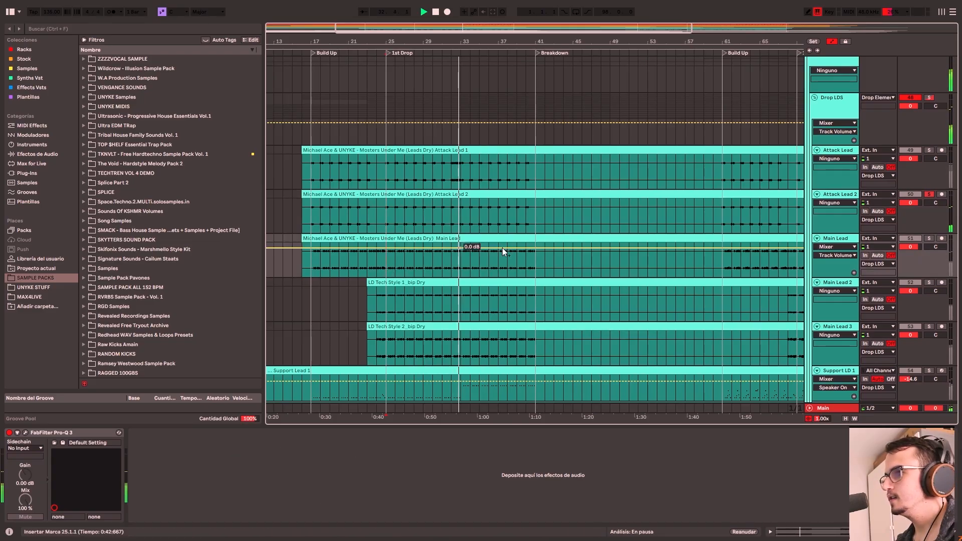
pyautogui.click(929, 239)
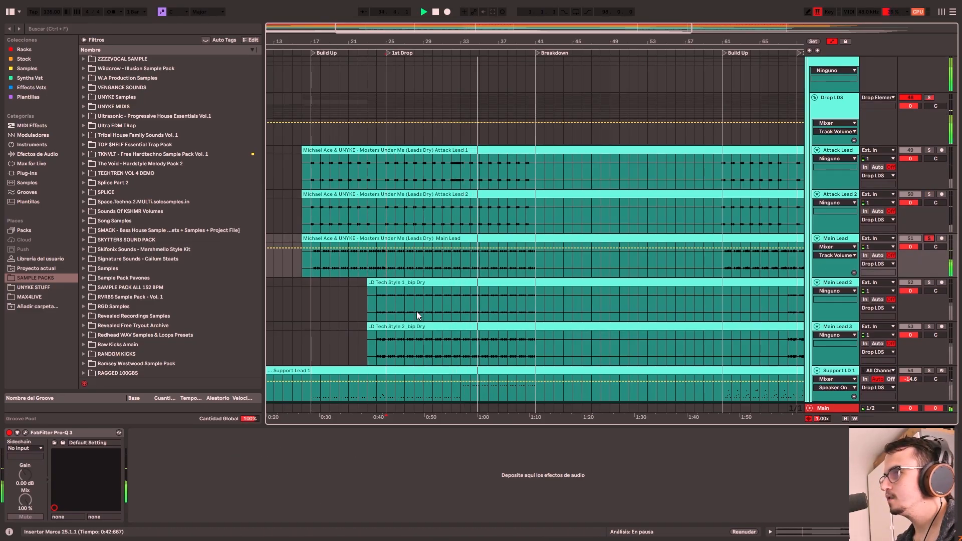
# - Solo Main Lead 2 and select its bars 25 to 41, then solo Main Lead 3 with the insert marker at bar 25
pyautogui.click(386, 305)
pyautogui.scroll(-2, 386, 306)
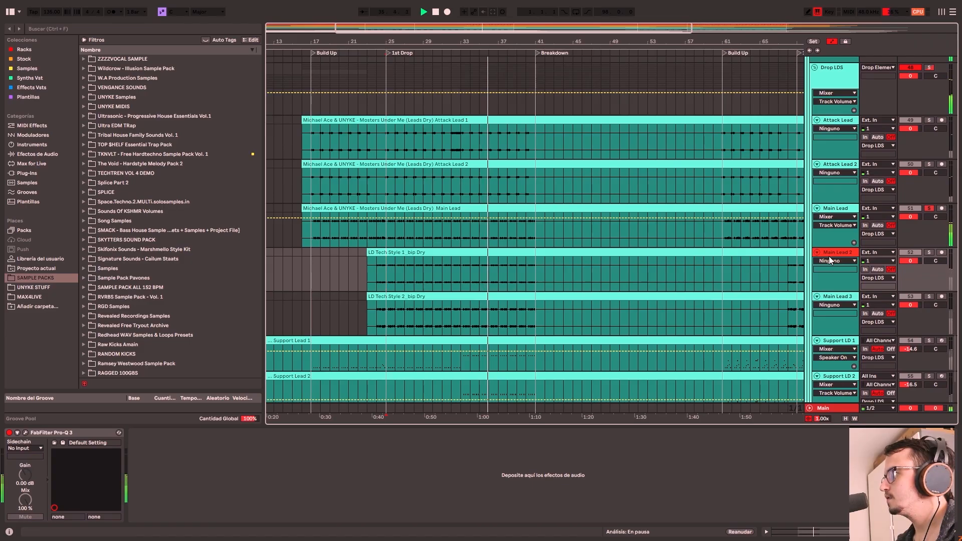
pyautogui.click(929, 253)
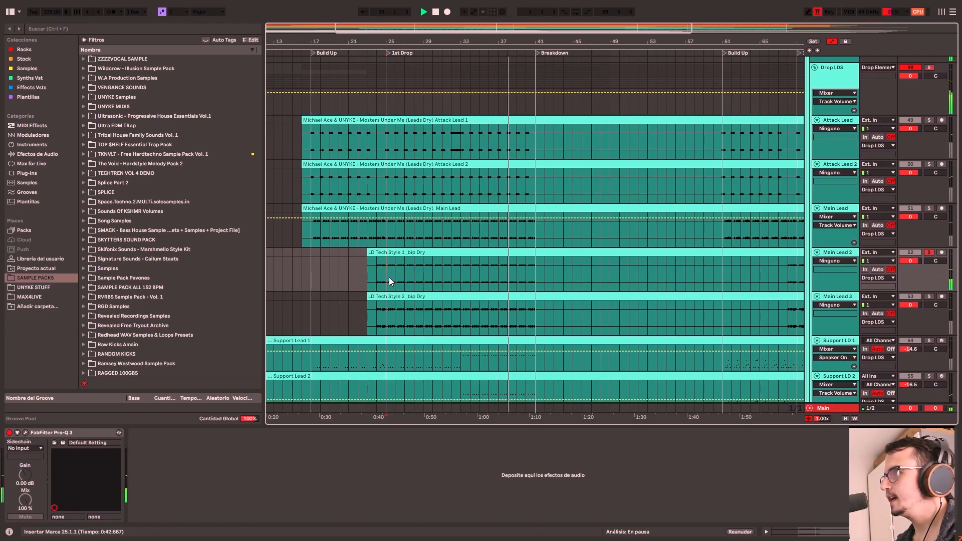
pyautogui.moveTo(389, 278); pyautogui.dragTo(531, 264)
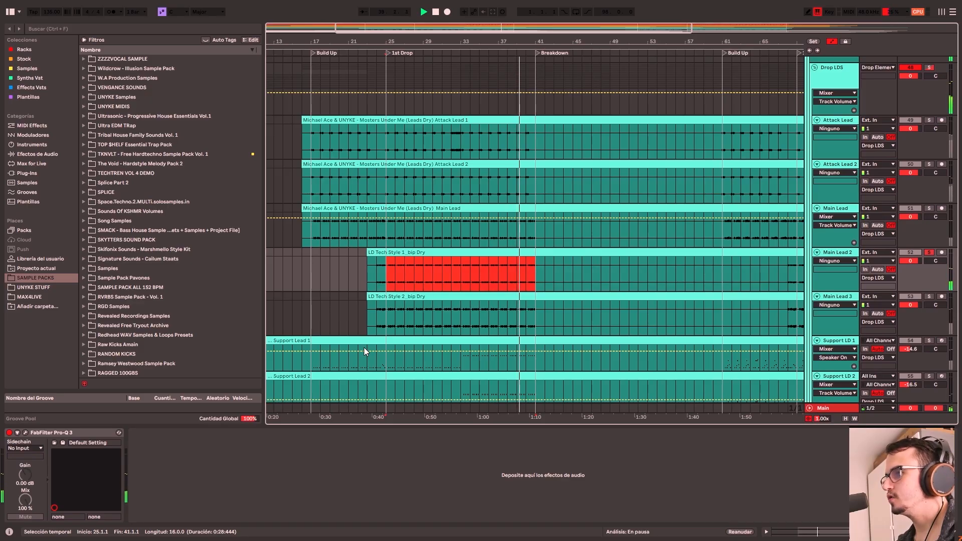
pyautogui.click(389, 316)
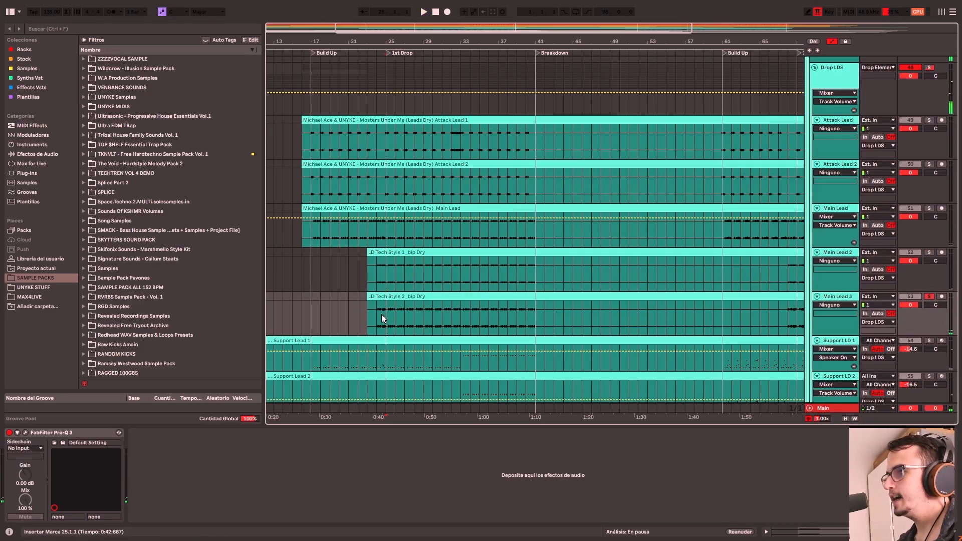
# - Play the soloed Main Lead 3 track through the start of the 1st Drop
pyautogui.press('space')
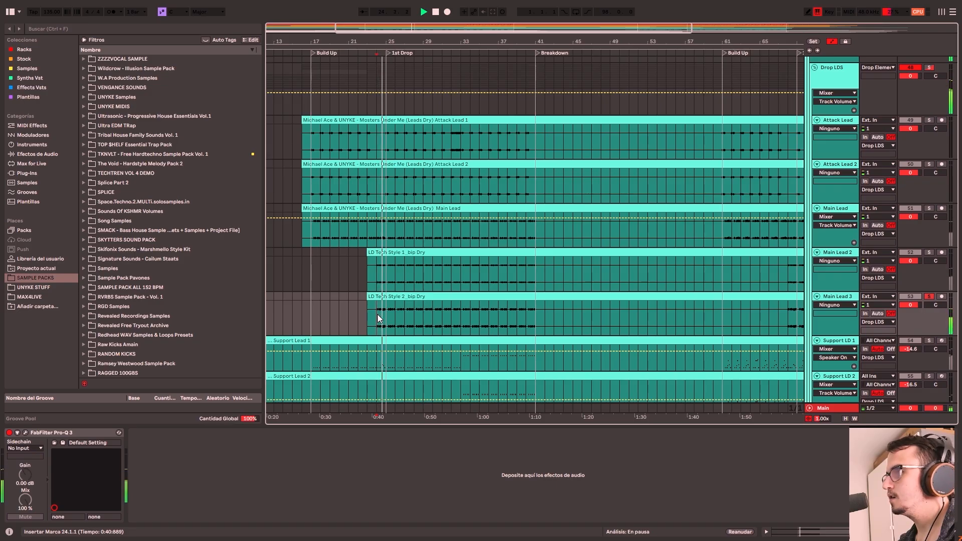
pyautogui.click(390, 318)
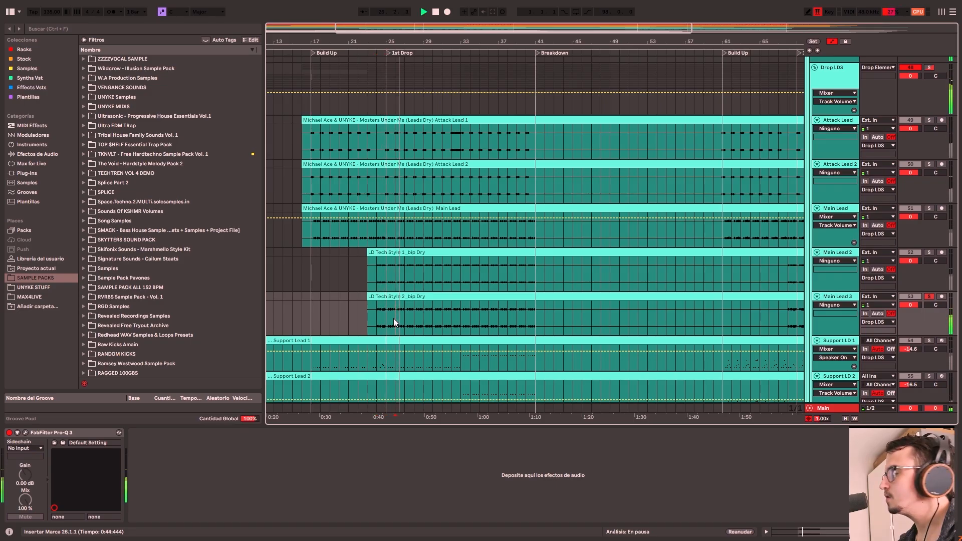
pyautogui.click(407, 289)
pyautogui.scroll(2, 512, 261)
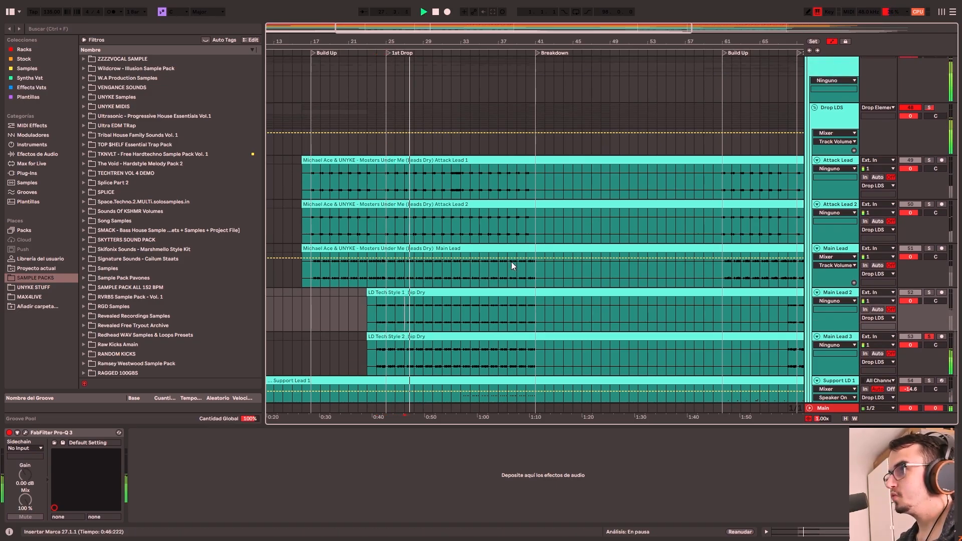
# - Inspect the settings of both Spectre plugins on the Drop LDS group and close their window
pyautogui.click(847, 108)
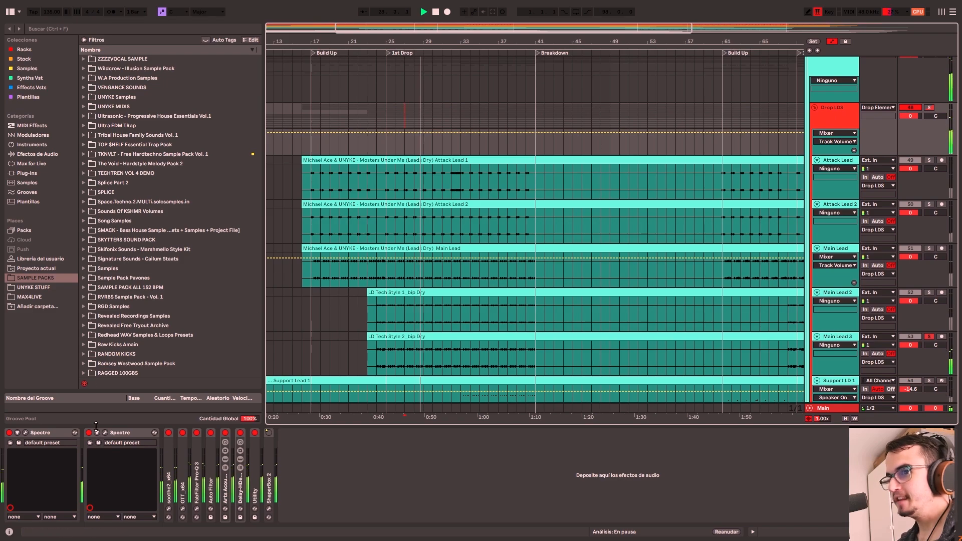
pyautogui.click(26, 433)
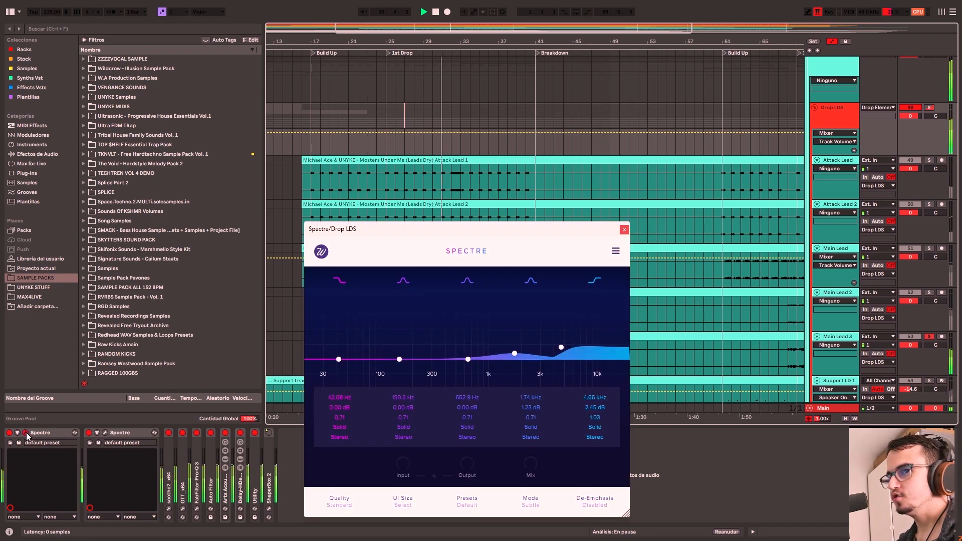
pyautogui.click(105, 433)
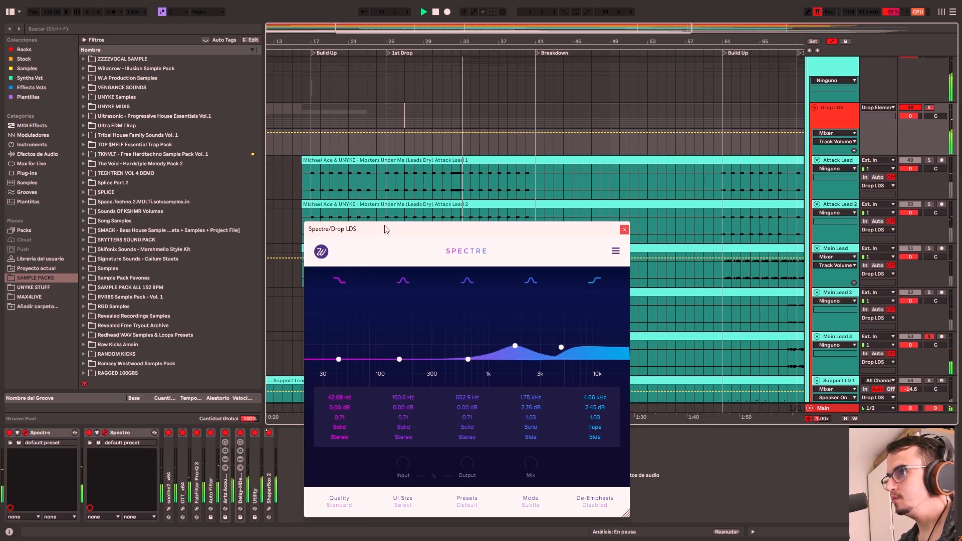
pyautogui.moveTo(386, 229); pyautogui.dragTo(175, 249)
pyautogui.click(625, 229)
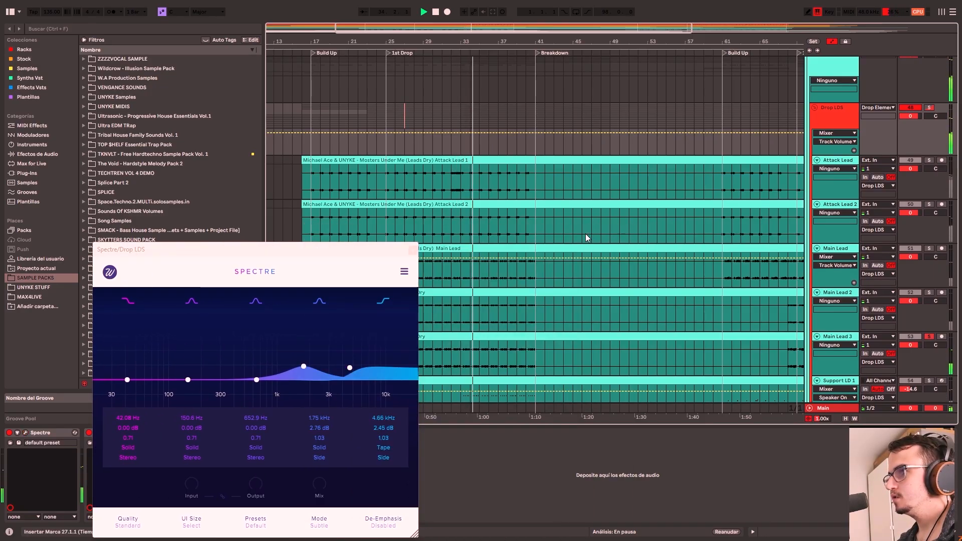
pyautogui.click(413, 250)
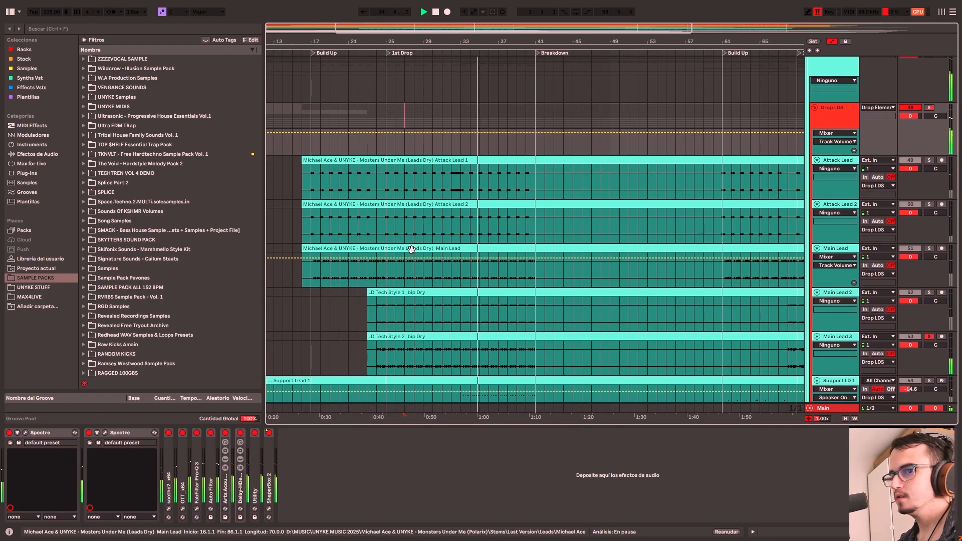
# - Open soothe2 on the Drop LDS group to inspect its curve and side processing settings, then close it
pyautogui.click(168, 509)
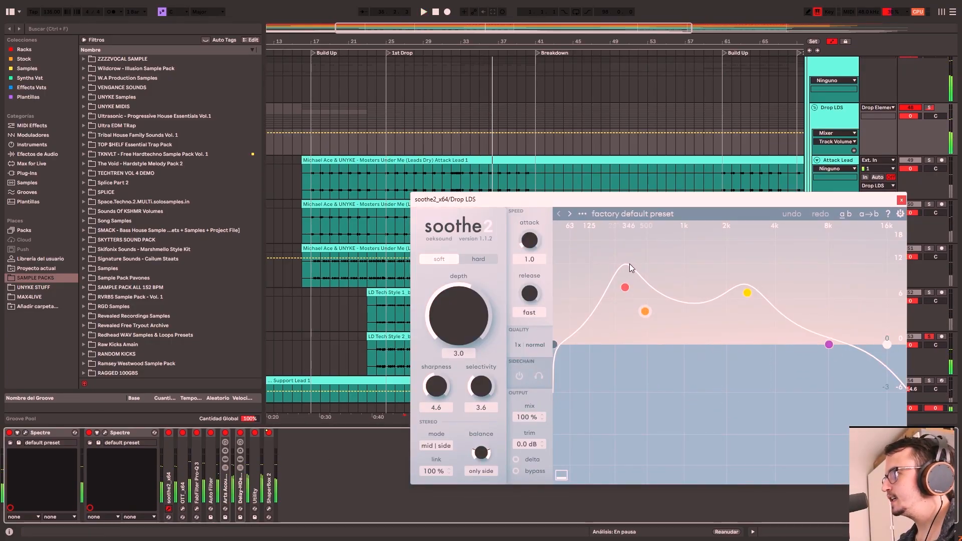
pyautogui.moveTo(552, 201); pyautogui.dragTo(338, 210)
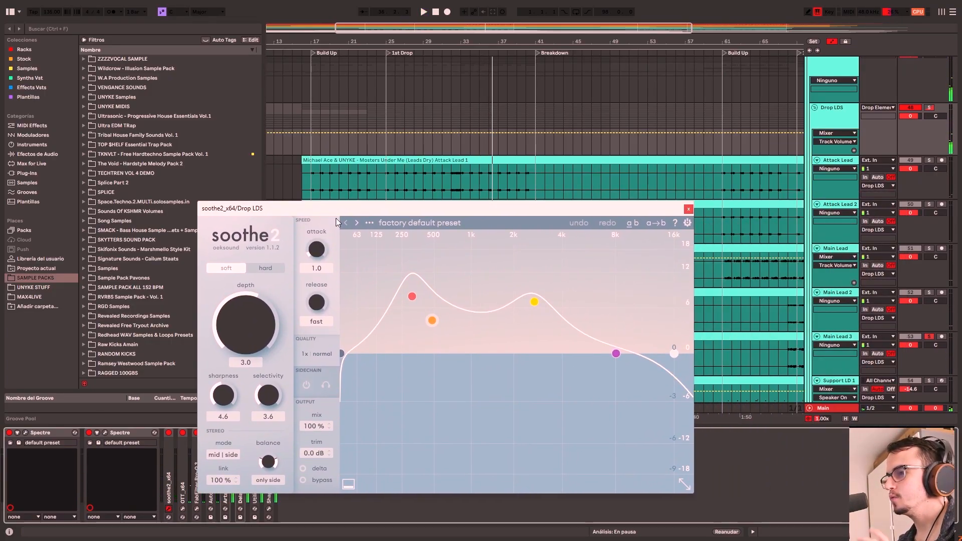
pyautogui.click(689, 210)
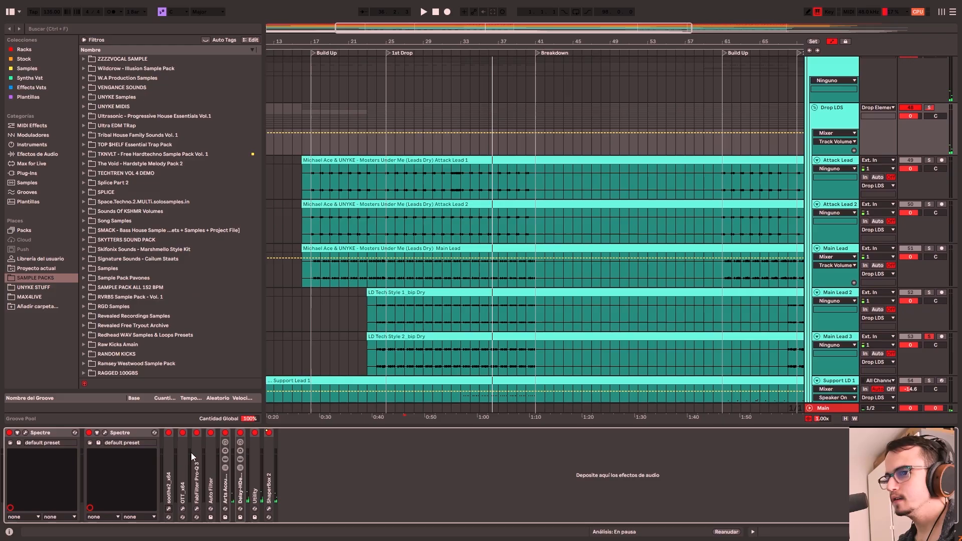
# - Open the OTT window on Drop LDS and play the soloed lead from the 1st Drop at bar 25
pyautogui.click(182, 509)
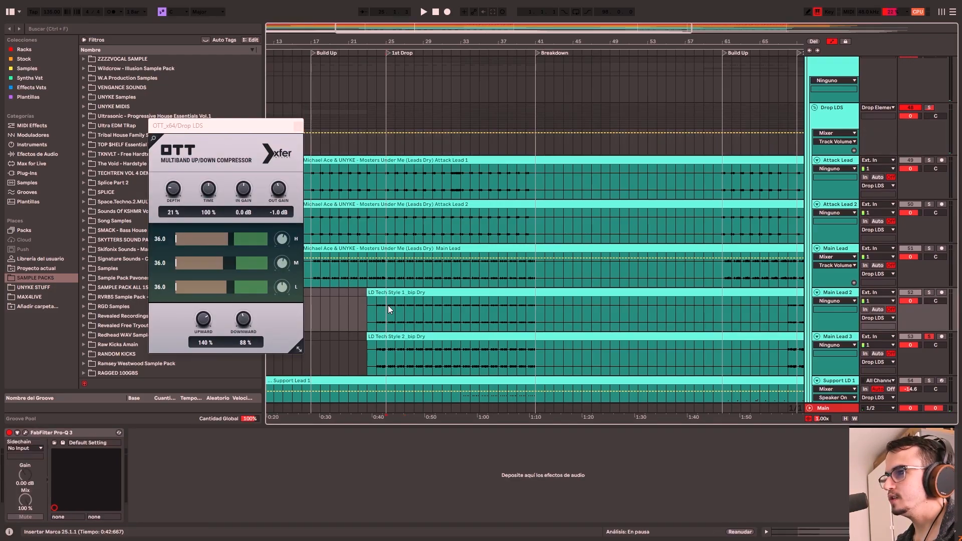
pyautogui.click(388, 305)
pyautogui.press('space')
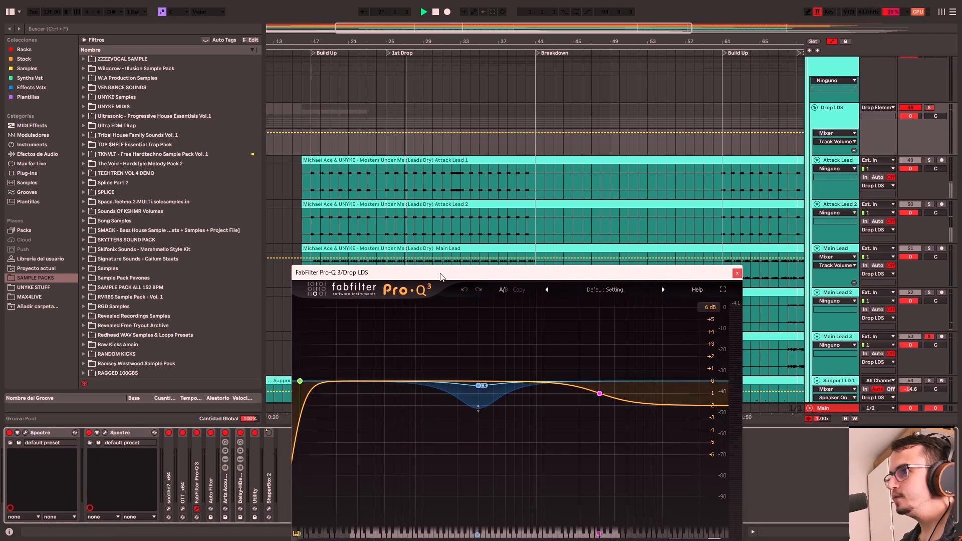
# - Inspect the dynamic bell and high shelf bands in Drop LDS's FabFilter Pro-Q 3, then close it and stop playback
pyautogui.press('space')
pyautogui.moveTo(475, 279); pyautogui.dragTo(474, 254)
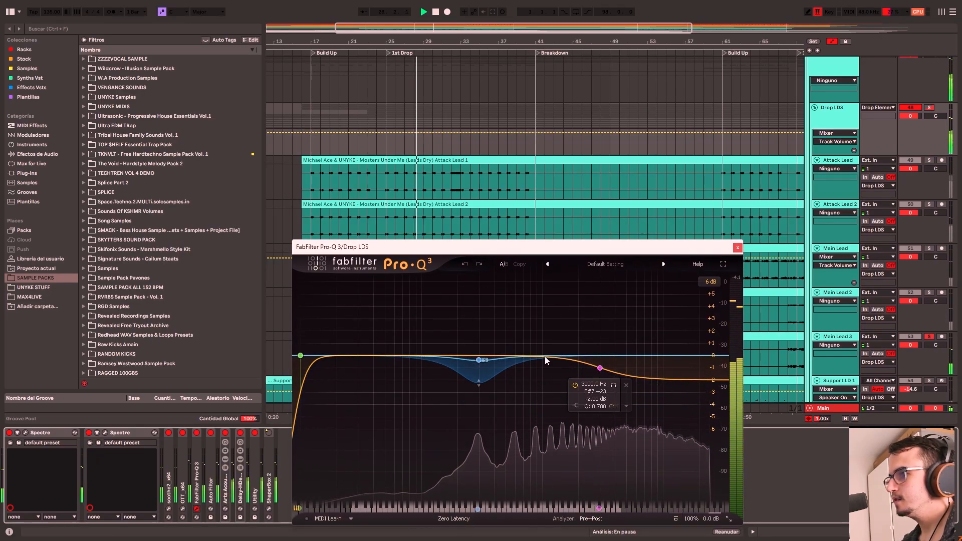
pyautogui.click(478, 360)
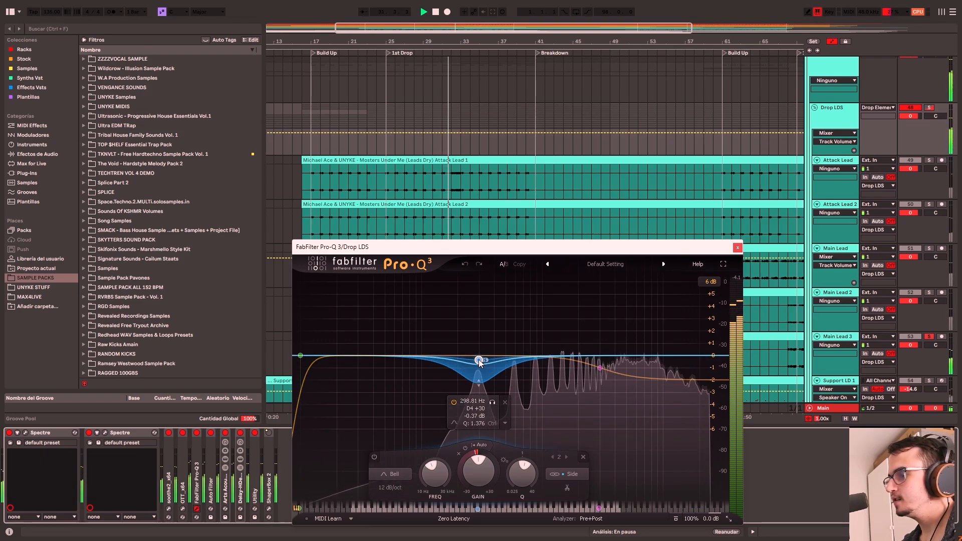
pyautogui.click(600, 368)
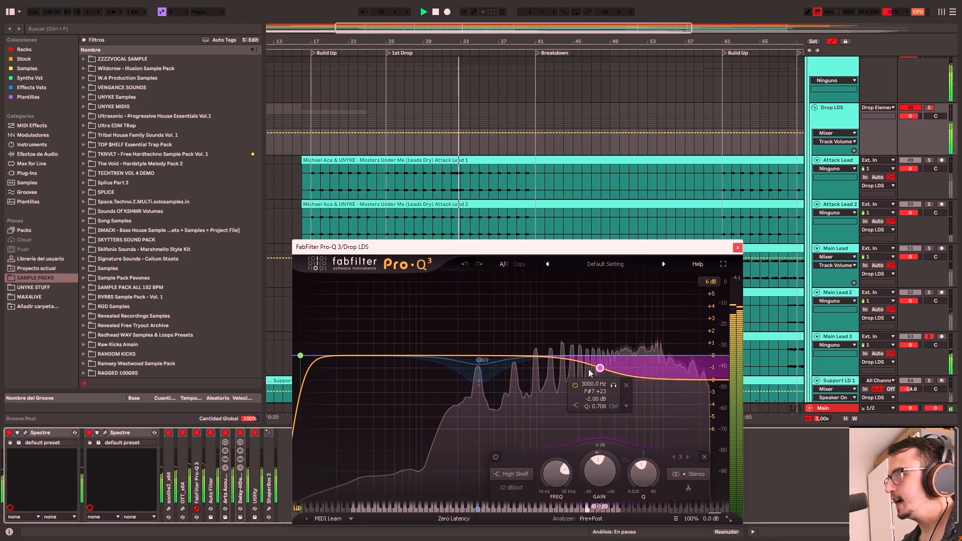
pyautogui.click(738, 248)
pyautogui.scroll(-1, 397, 296)
pyautogui.press('space')
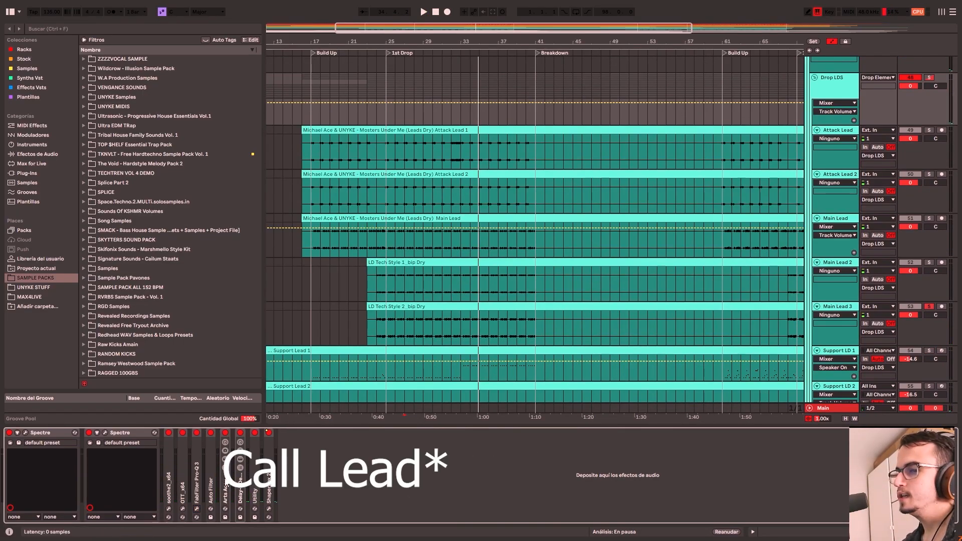
# - Expand the Arts Acoustics Reverb and Delay-HDelay racks on Drop LDS and start playback
pyautogui.doubleClick(228, 486)
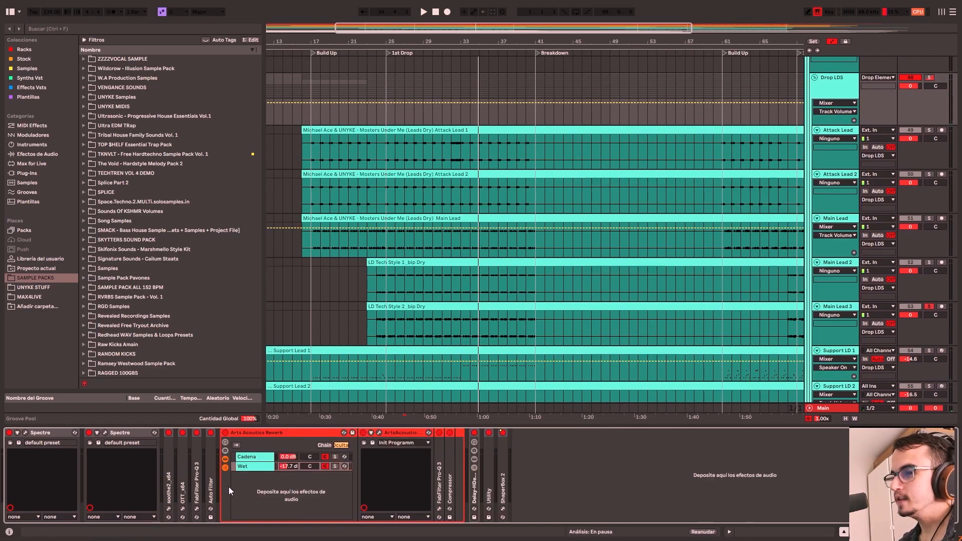
pyautogui.doubleClick(474, 494)
pyautogui.press('space')
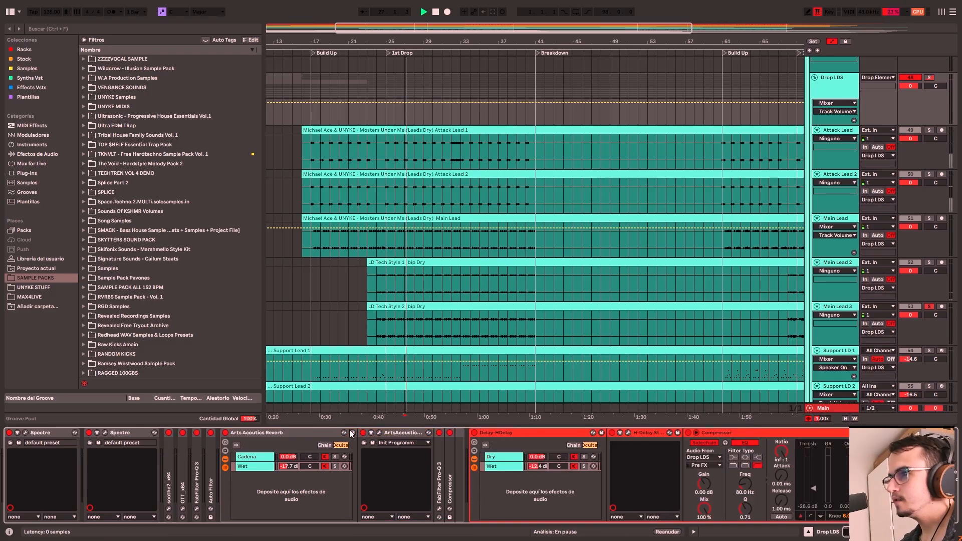
# - Inspect the ArtsAcousticReverb and H-Delay Stereo plugin windows on Drop LDS, closing each one
pyautogui.click(380, 433)
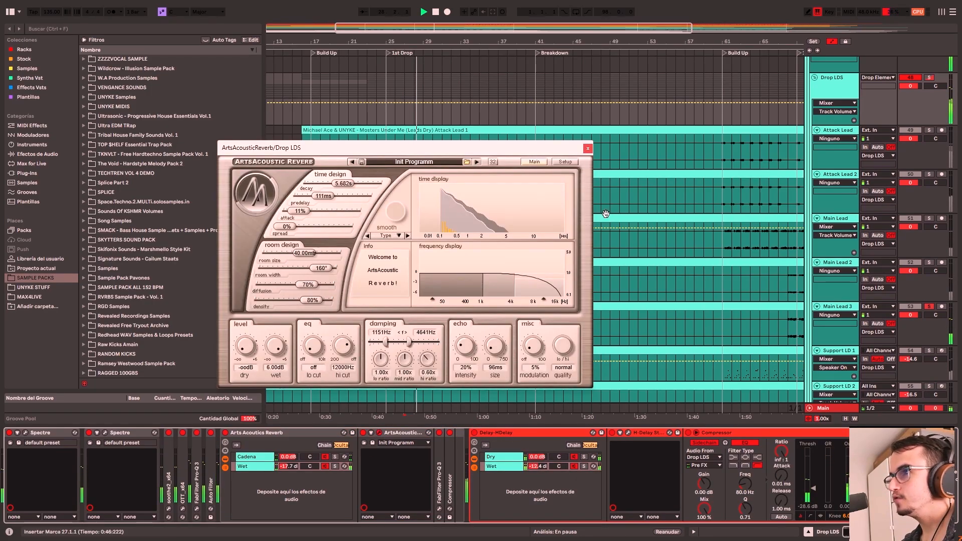
pyautogui.click(587, 148)
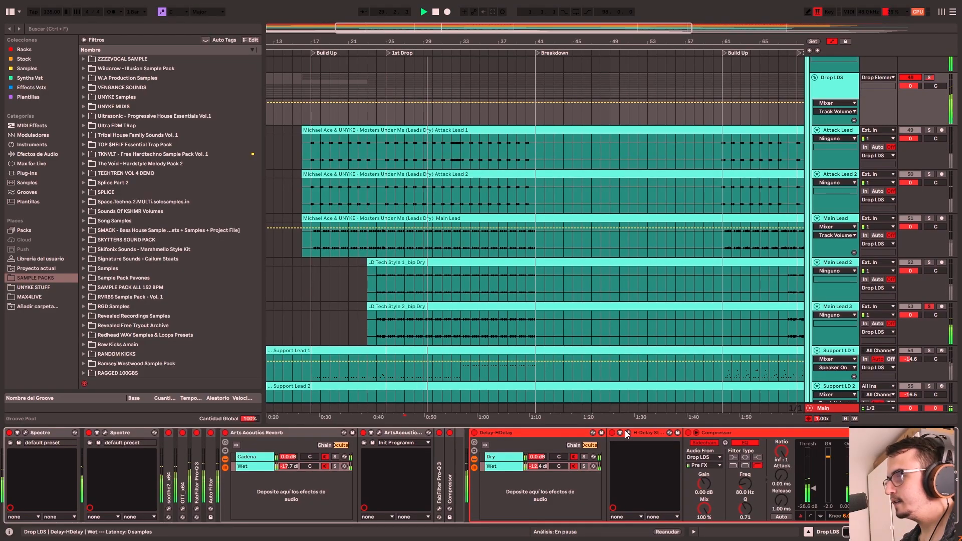
pyautogui.click(627, 433)
pyautogui.moveTo(308, 45); pyautogui.dragTo(343, 116)
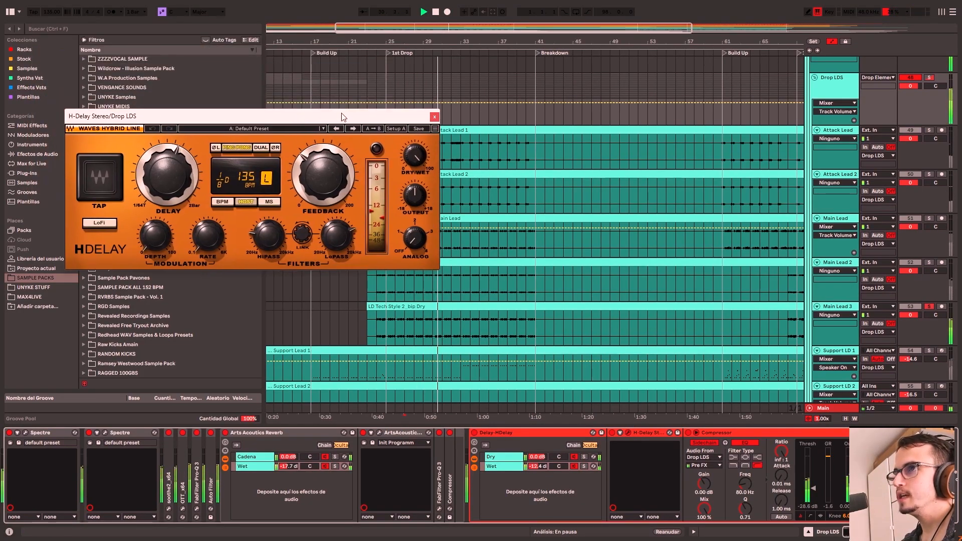
pyautogui.click(433, 119)
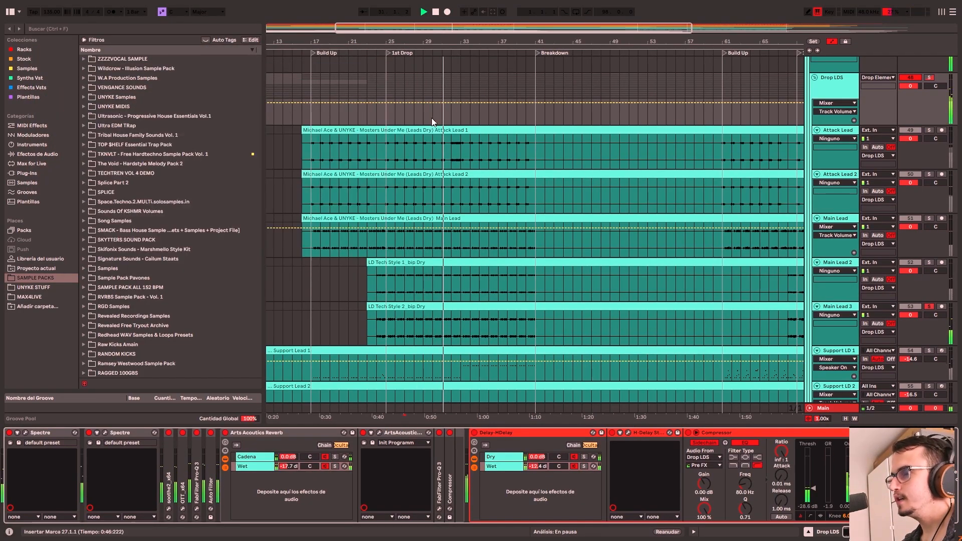
# - Expand the Utility on Drop LDS and examine its Gain automation across the whole arrangement
pyautogui.doubleClick(513, 432)
pyautogui.doubleClick(489, 483)
pyautogui.rightClick(536, 465)
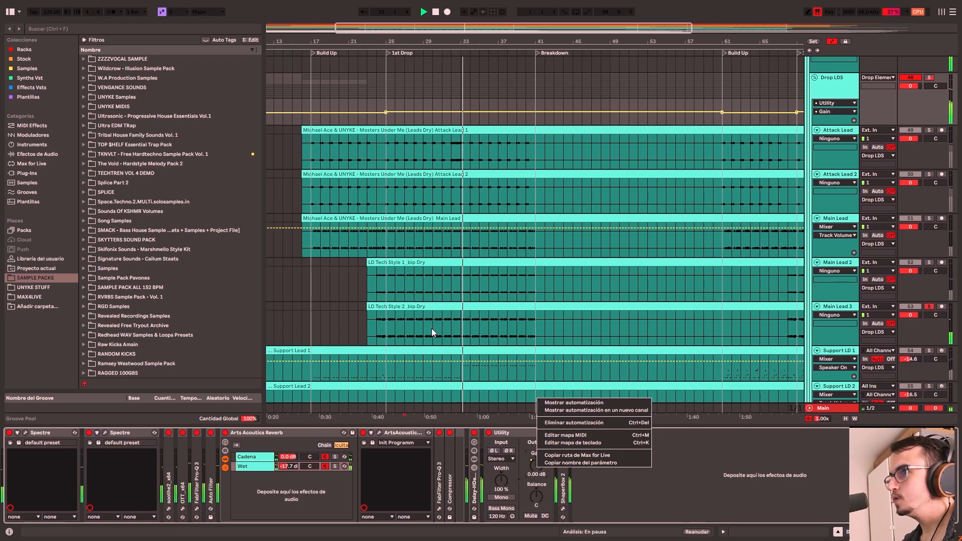
pyautogui.click(344, 130)
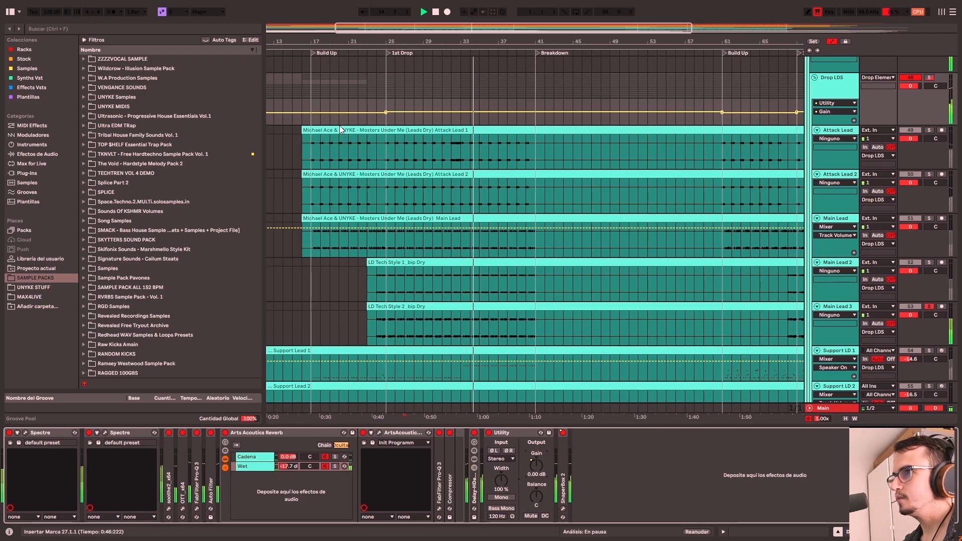
pyautogui.click(340, 121)
pyautogui.moveTo(376, 41); pyautogui.dragTo(368, 20)
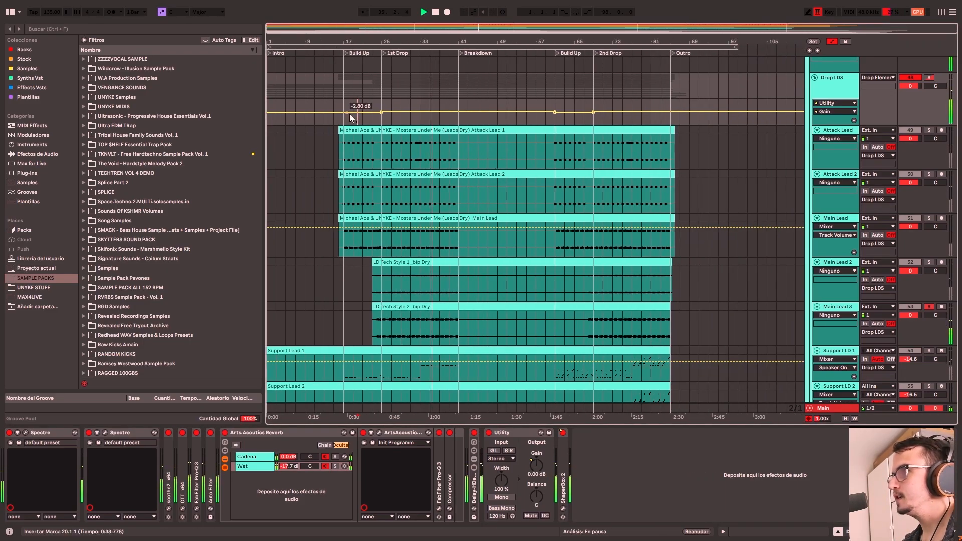
pyautogui.click(573, 122)
# - Stop playback and solo the Vocal Group
pyautogui.scroll(-2, 568, 125)
pyautogui.scroll(4, 910, 152)
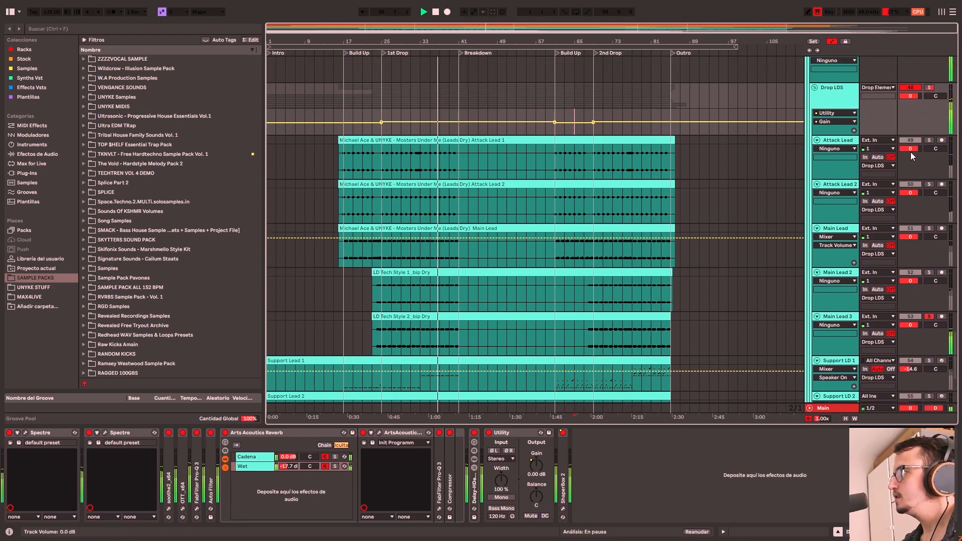
pyautogui.press('space')
pyautogui.scroll(2, 926, 150)
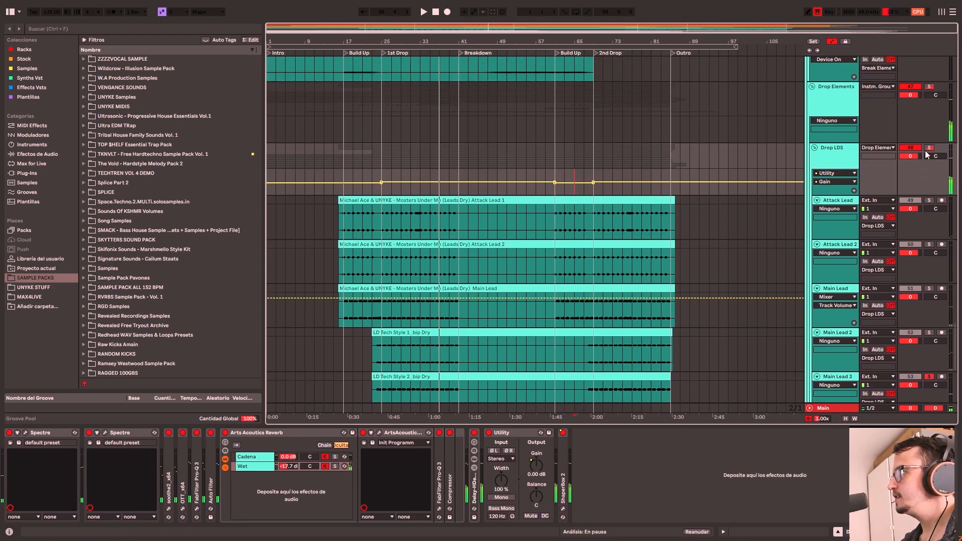
pyautogui.scroll(2, 819, 206)
pyautogui.scroll(5, 820, 205)
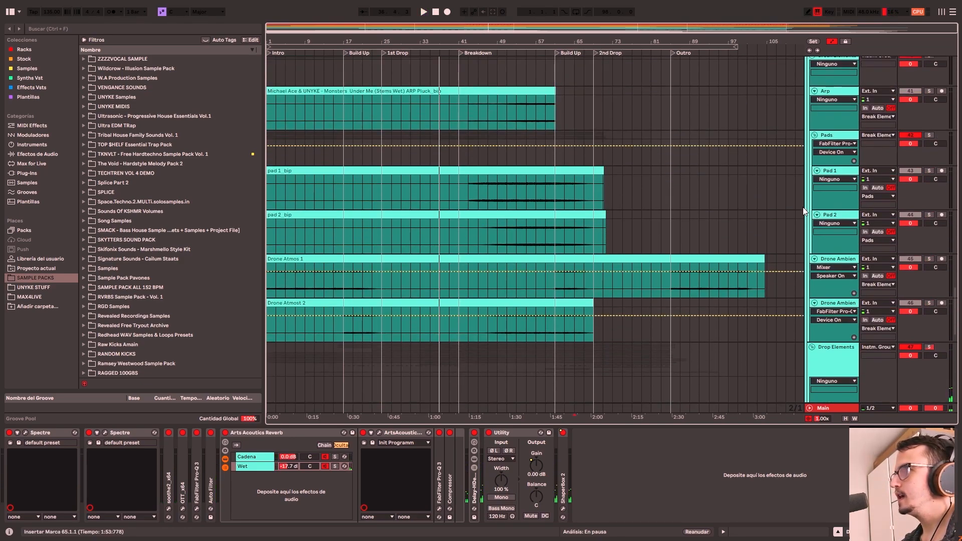
pyautogui.scroll(6, 809, 223)
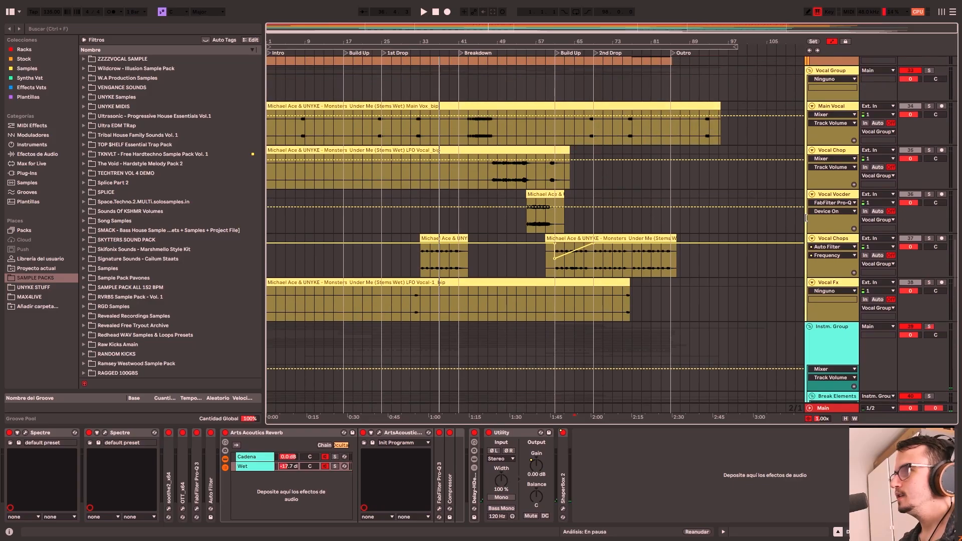
pyautogui.click(929, 131)
# - Solo the Low Drums group inside the Drums Group
pyautogui.scroll(5, 840, 158)
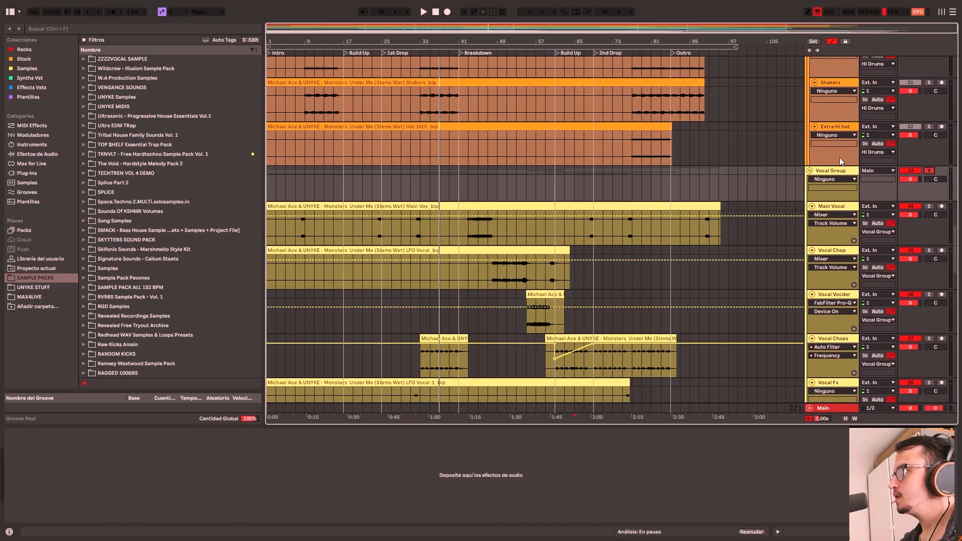
pyautogui.scroll(3, 948, 118)
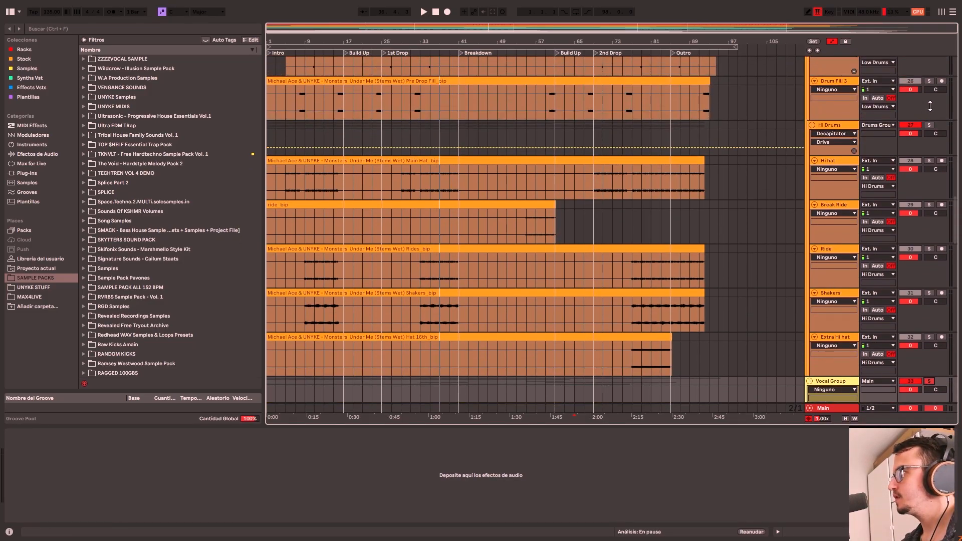
pyautogui.scroll(12, 922, 156)
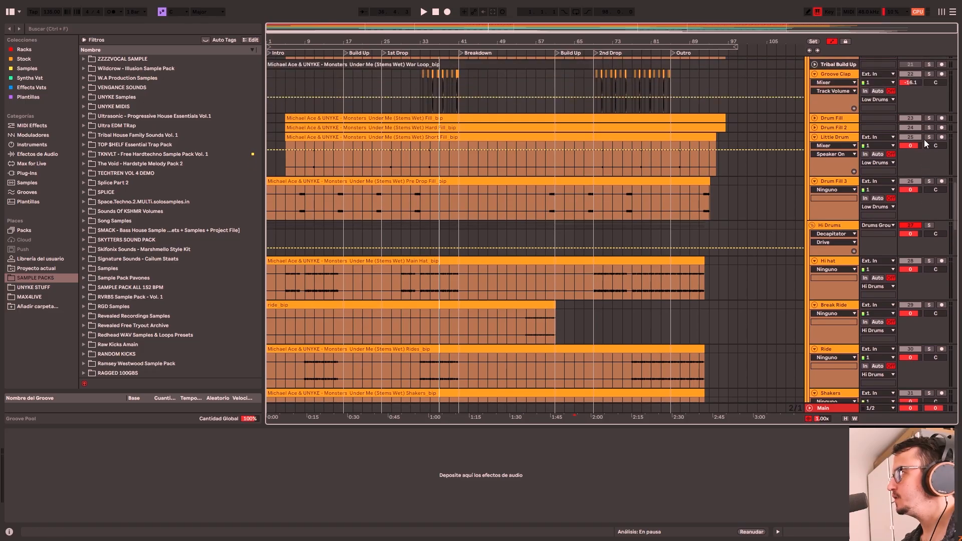
pyautogui.scroll(2, 940, 111)
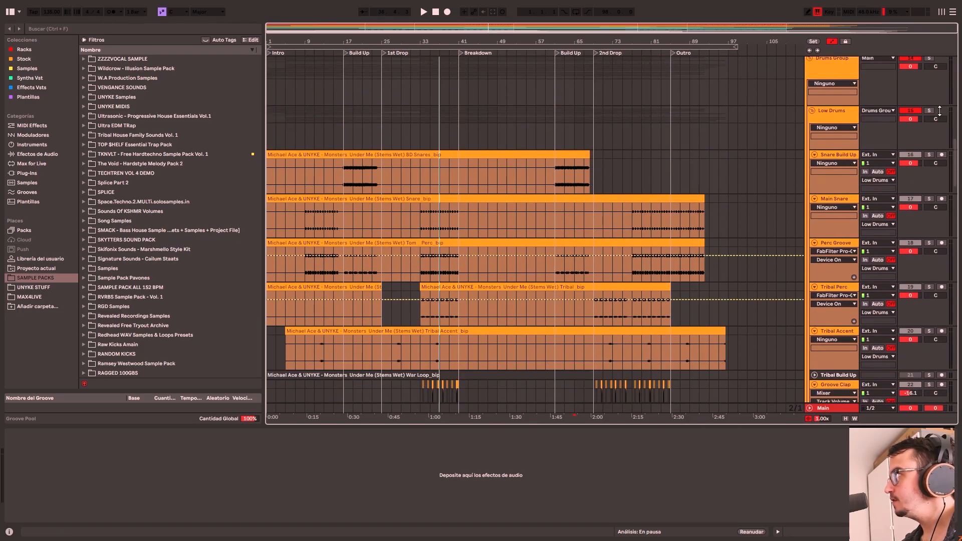
pyautogui.scroll(12, 931, 107)
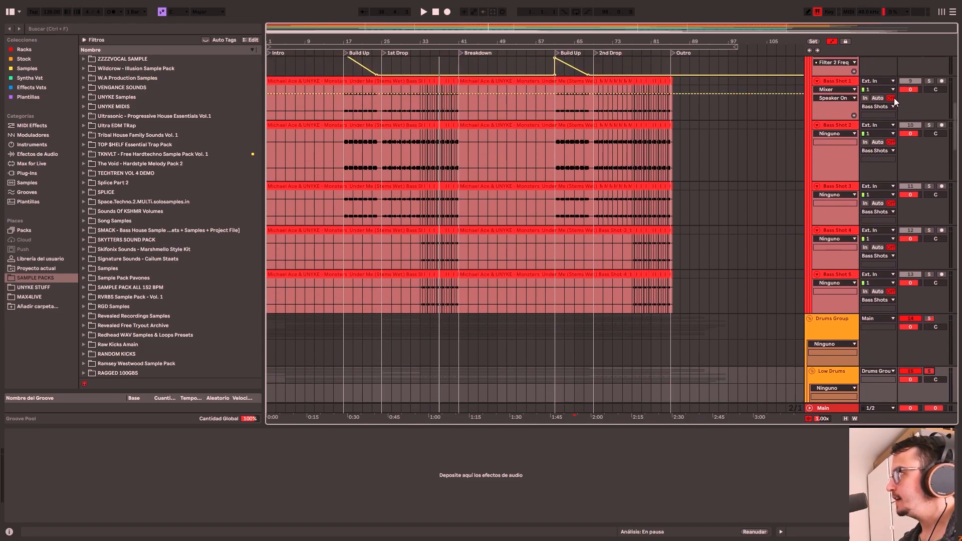
# - Solo the Kick And Bass group and play it with the soloed drums from the 1st Drop, then stop playback
pyautogui.scroll(6, 902, 109)
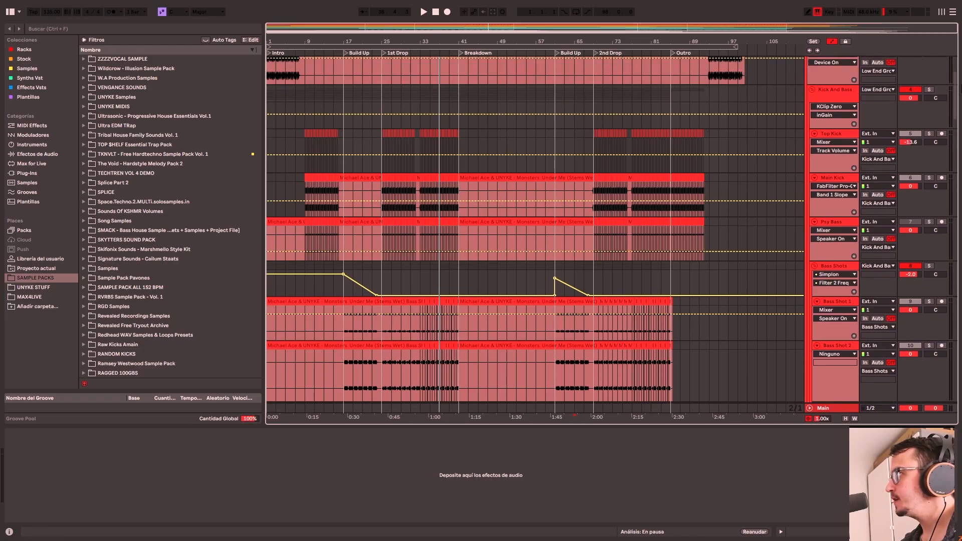
pyautogui.click(381, 167)
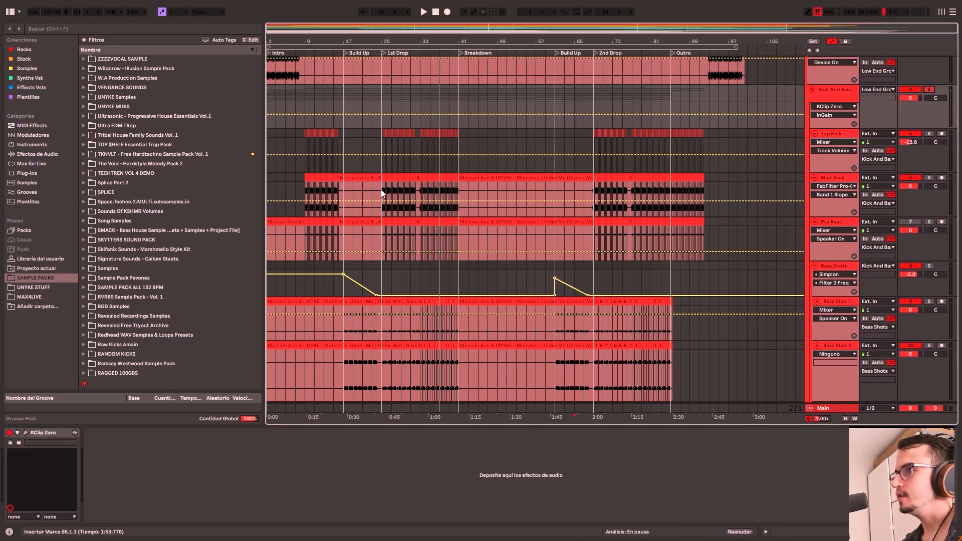
pyautogui.click(381, 190)
pyautogui.press('space')
pyautogui.scroll(-1, 437, 209)
pyautogui.scroll(-9, 433, 210)
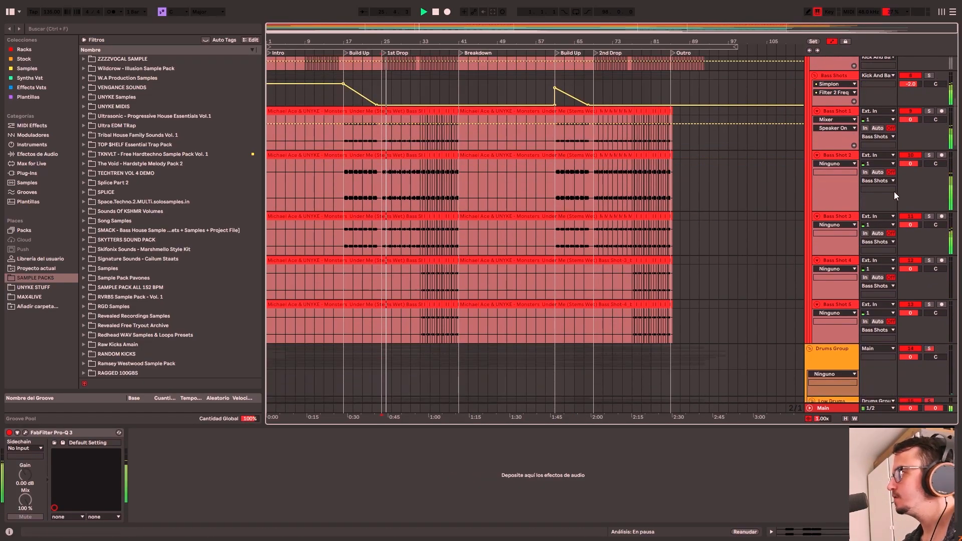
pyautogui.scroll(-4, 682, 214)
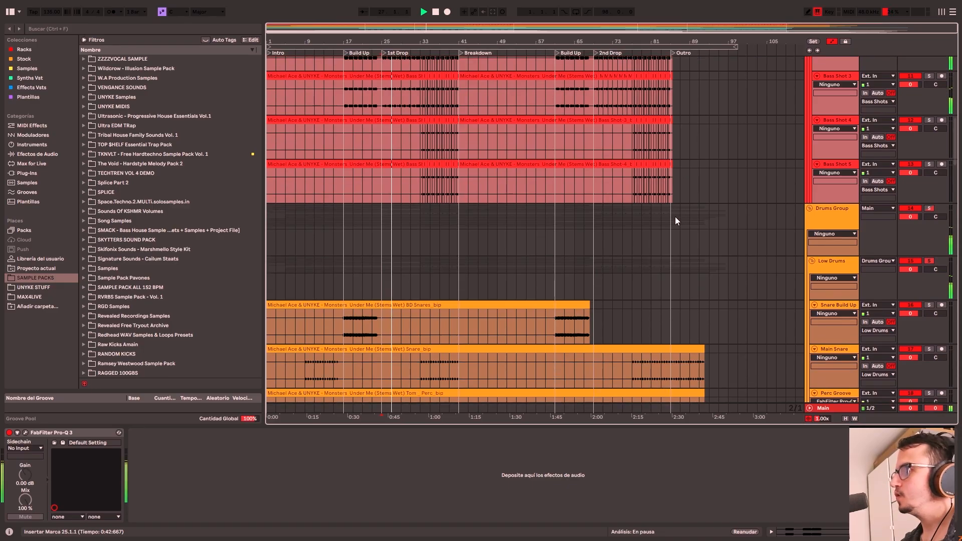
pyautogui.scroll(-20, 595, 269)
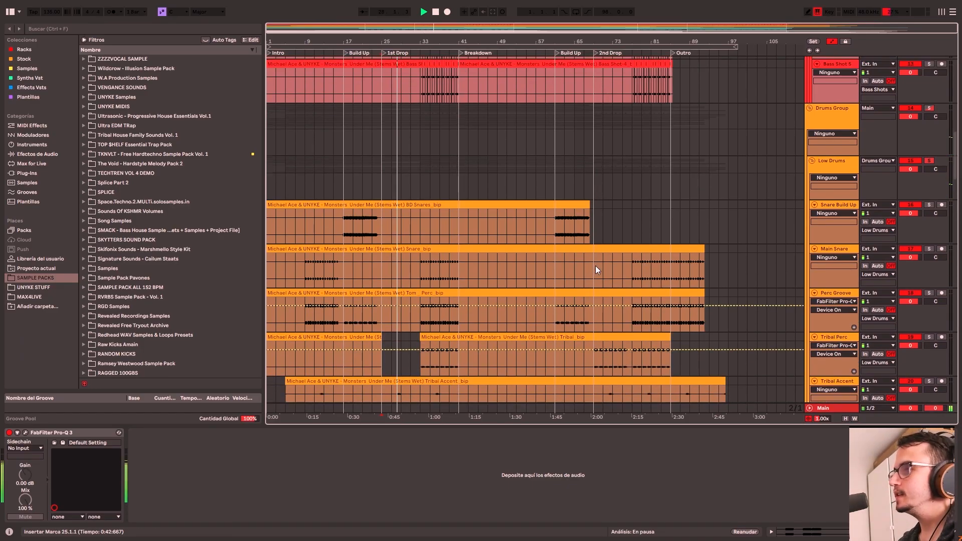
pyautogui.press('space')
# - Expand the FX group and its Drop Fx subgroup at the end of the arrangement
pyautogui.scroll(-13, 462, 297)
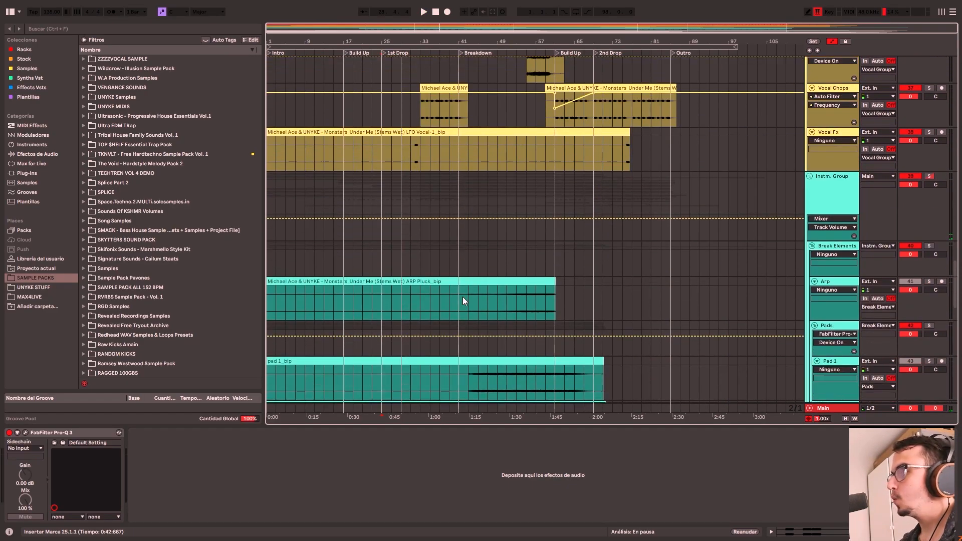
pyautogui.scroll(-12, 462, 297)
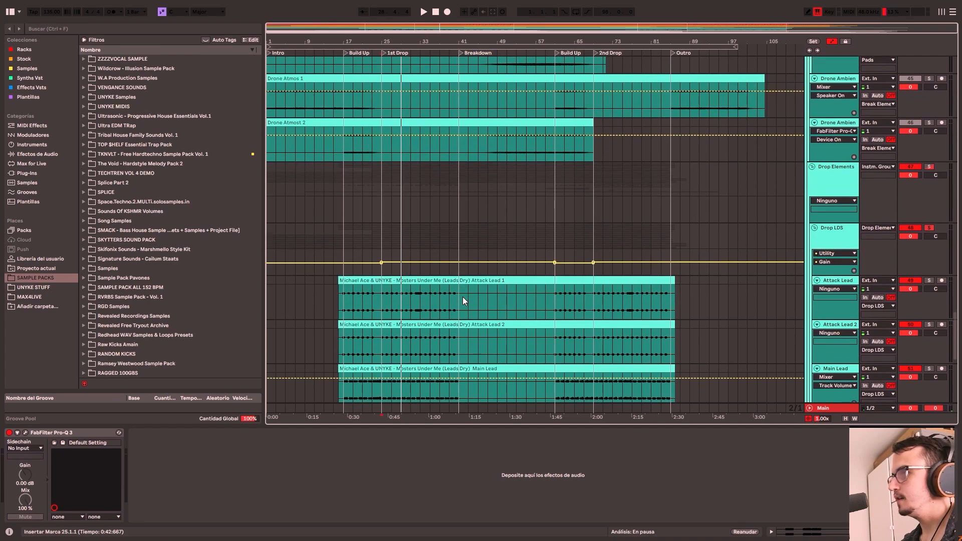
pyautogui.scroll(-5, 463, 297)
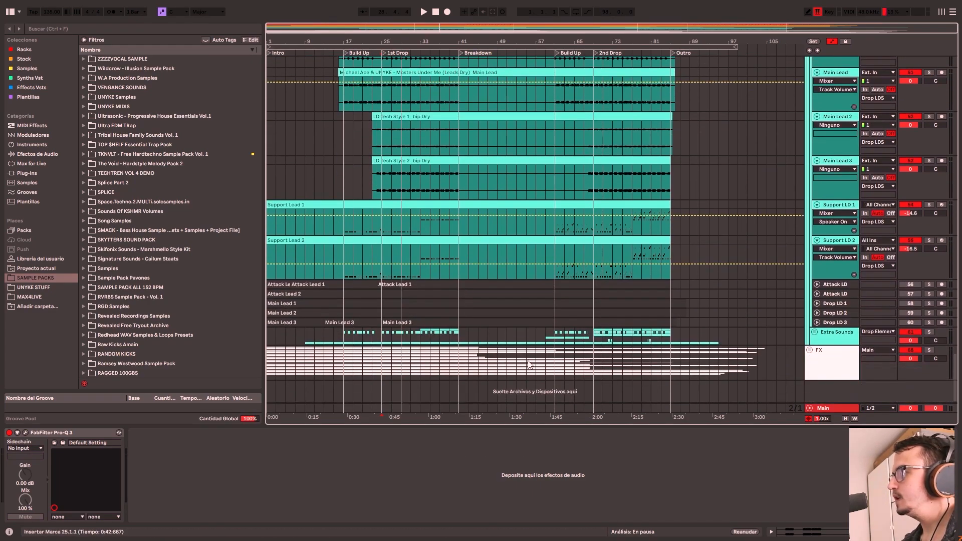
pyautogui.click(810, 350)
pyautogui.scroll(-3, 612, 319)
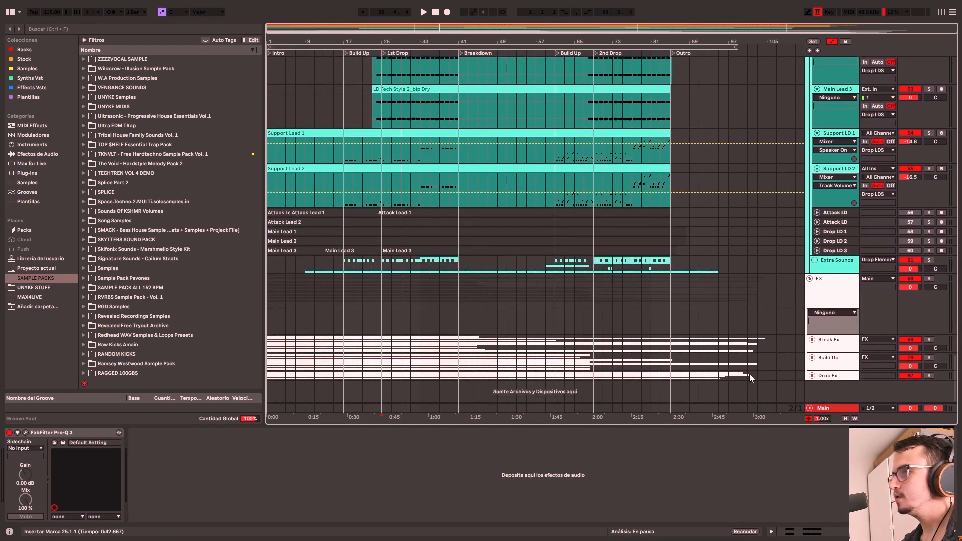
pyautogui.click(812, 376)
pyautogui.scroll(-3, 762, 341)
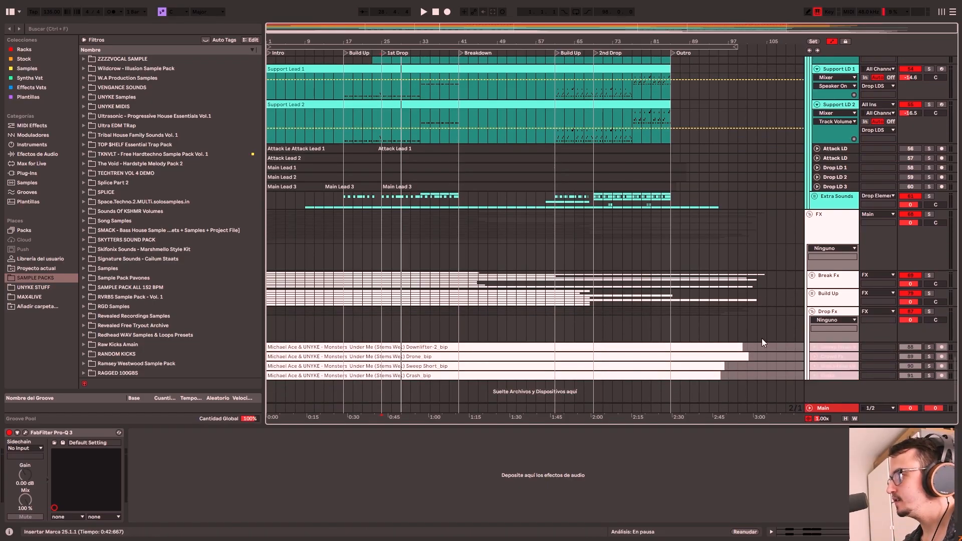
# - Solo the Drop Fx group and unfold its four tracks, from the sweep down to the crash, to show their waveforms
pyautogui.click(929, 312)
pyautogui.click(831, 347)
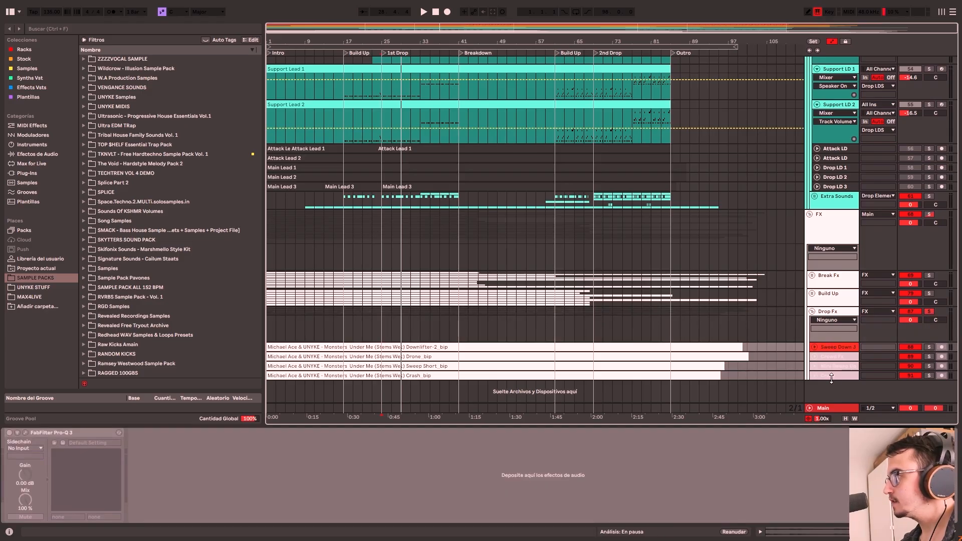
pyautogui.click(814, 376)
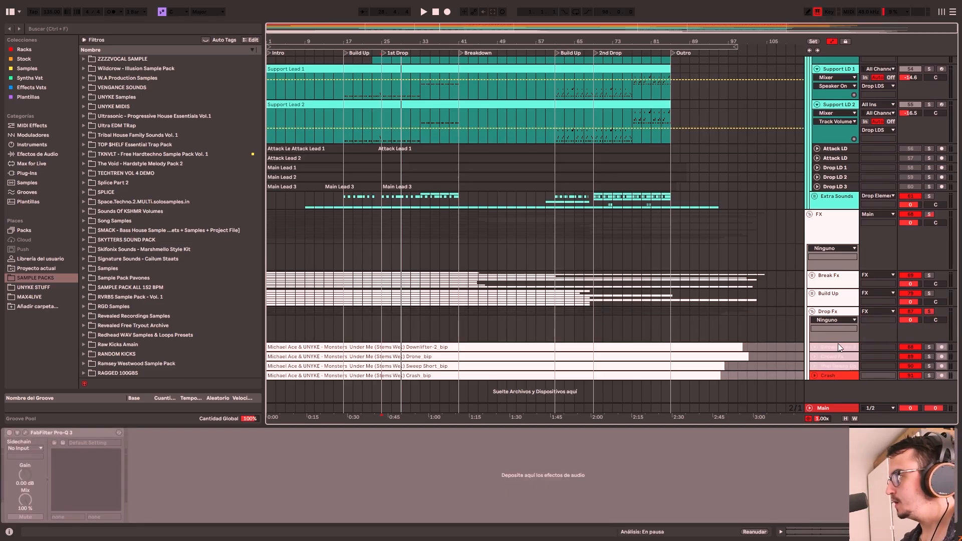
pyautogui.click(815, 347)
pyautogui.scroll(-4, 802, 347)
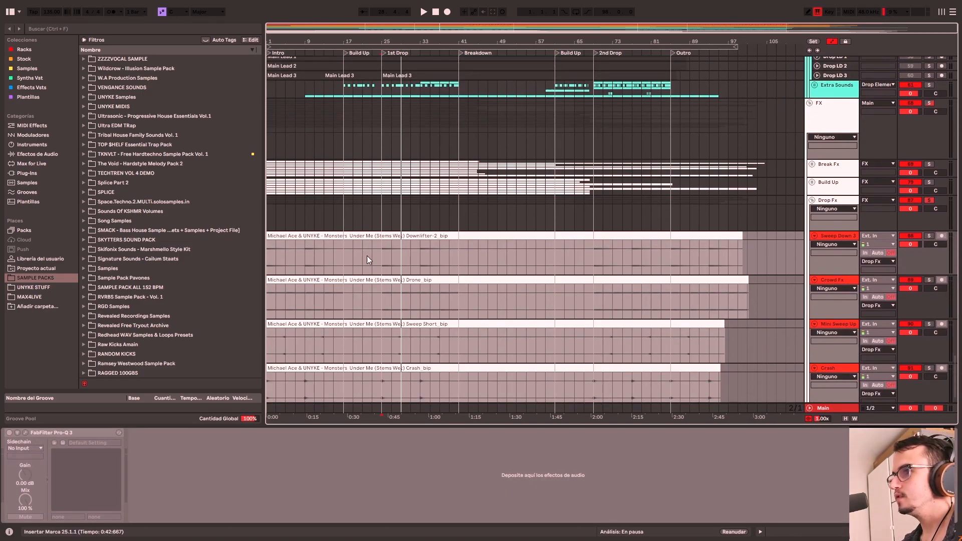
# - Play the Drop Fx tracks from the 1st Drop, marking drop passages on the Sweep Short, Crash and Drone clips
pyautogui.click(380, 249)
pyautogui.press('space')
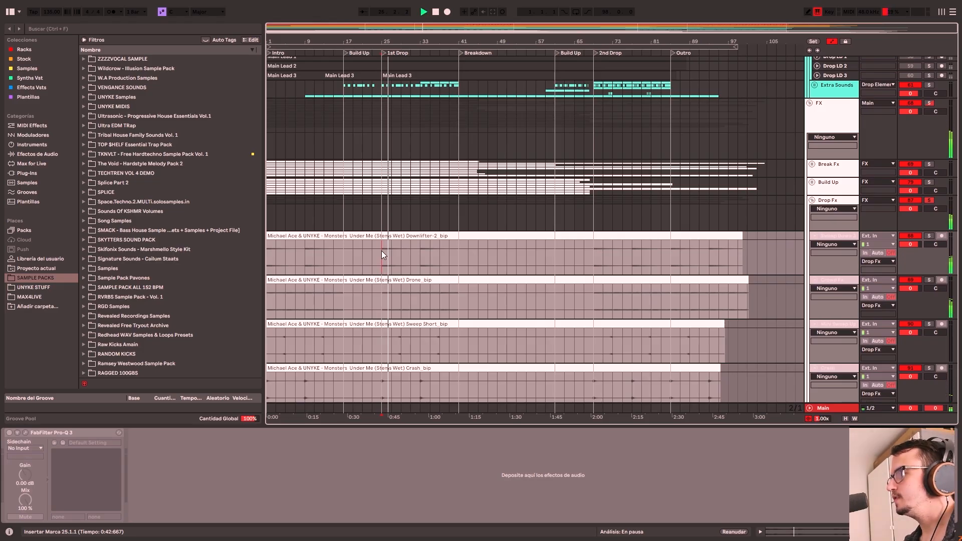
pyautogui.click(391, 347)
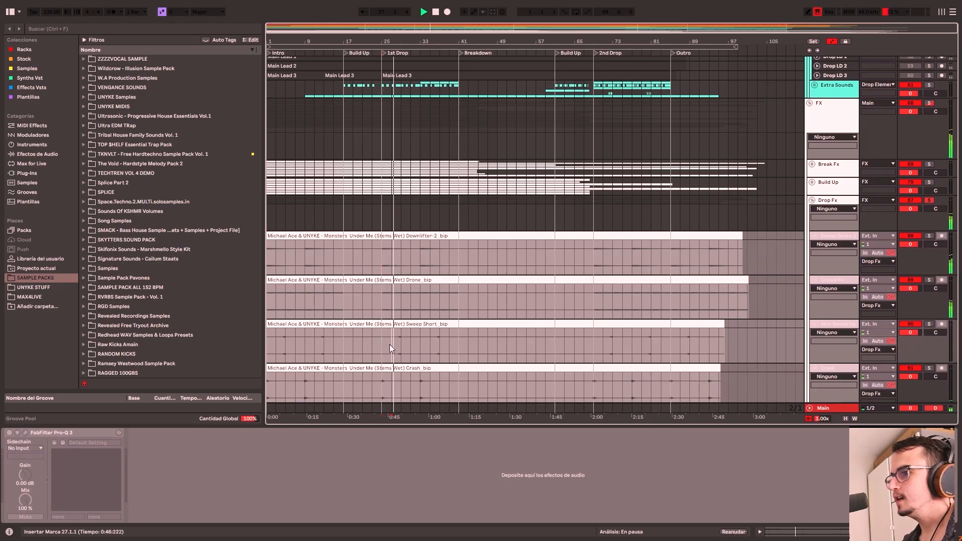
pyautogui.moveTo(389, 344); pyautogui.dragTo(422, 340)
pyautogui.moveTo(375, 378); pyautogui.dragTo(411, 377)
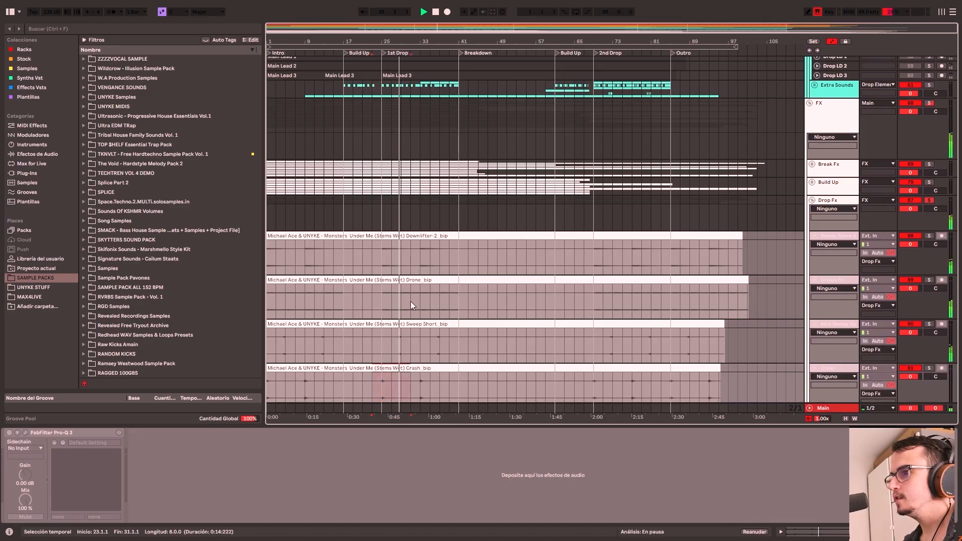
pyautogui.moveTo(383, 301); pyautogui.dragTo(440, 293)
# - Expand the Build Up group in FX and unfold all its tracks to examine their waveforms
pyautogui.scroll(2, 435, 286)
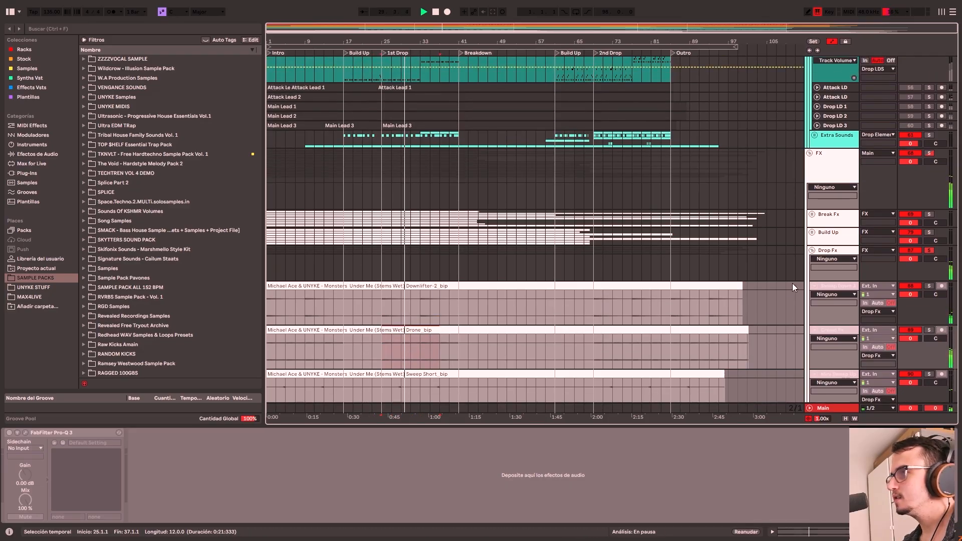
pyautogui.click(812, 235)
pyautogui.click(811, 234)
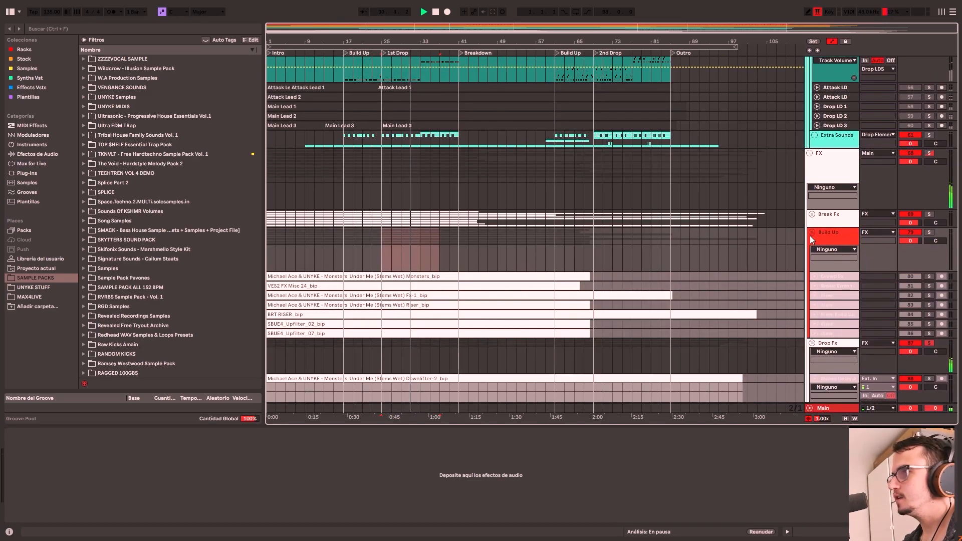
pyautogui.scroll(-1, 825, 256)
pyautogui.click(829, 247)
pyautogui.keyDown('shift'); pyautogui.click(829, 302); pyautogui.keyUp('shift')
pyautogui.press('u')
pyautogui.scroll(1, 621, 300)
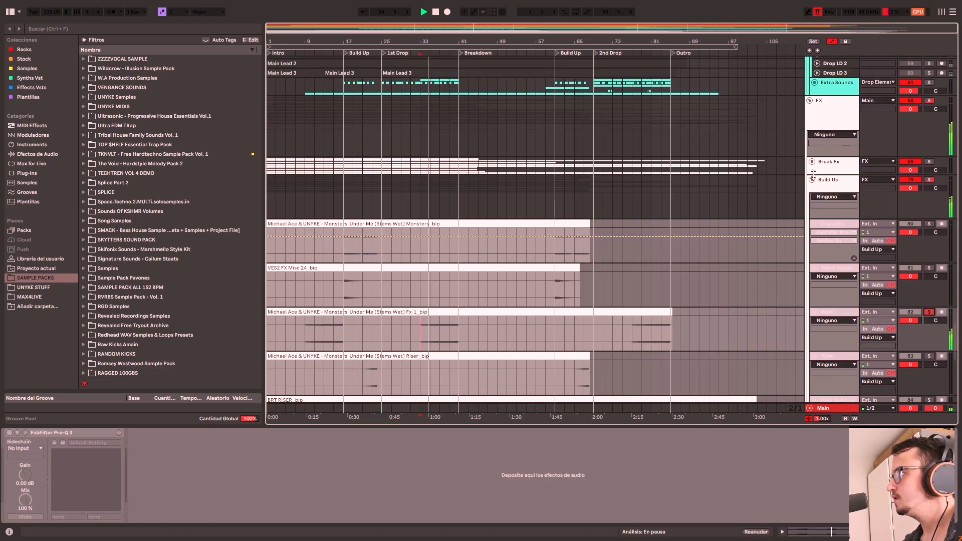
# - Expand the Break Fx group and unfold all its tracks to examine their waveforms
pyautogui.click(812, 162)
pyautogui.scroll(-1, 815, 192)
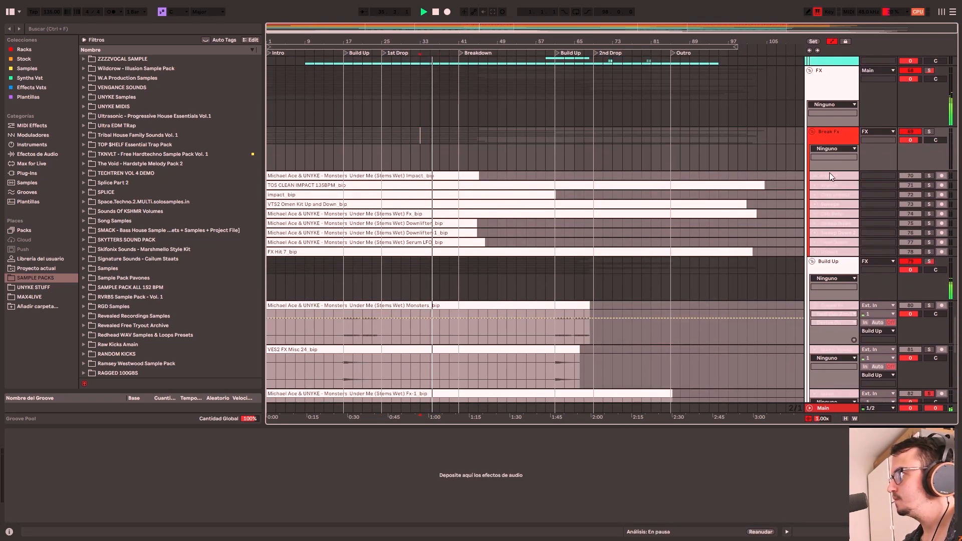
pyautogui.click(830, 176)
pyautogui.click(831, 252)
pyautogui.keyDown('shift'); pyautogui.click(827, 178); pyautogui.keyUp('shift')
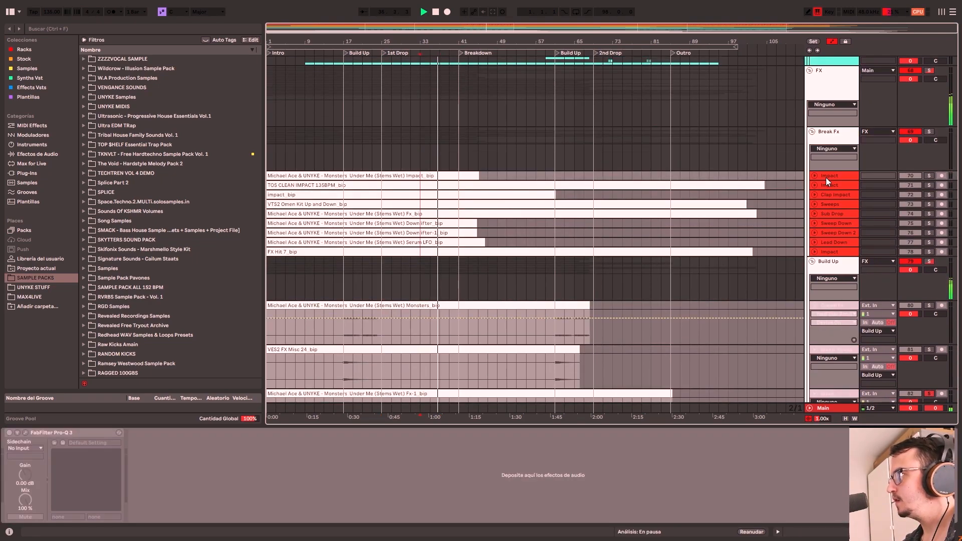
pyautogui.press('u')
pyautogui.scroll(-2, 554, 266)
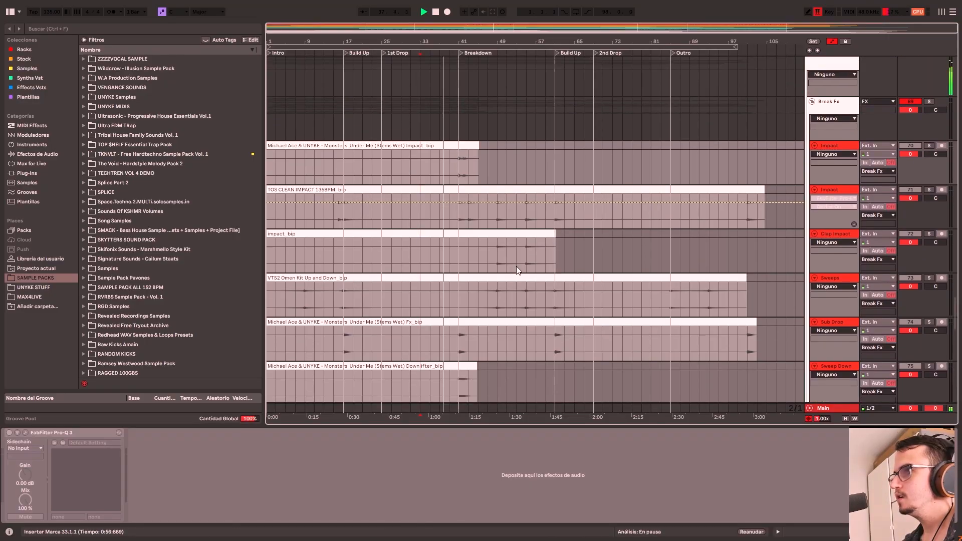
# - Fold the Break Fx tracks and collapse the Break Fx, Build Up and Drop Fx groups
pyautogui.click(815, 145)
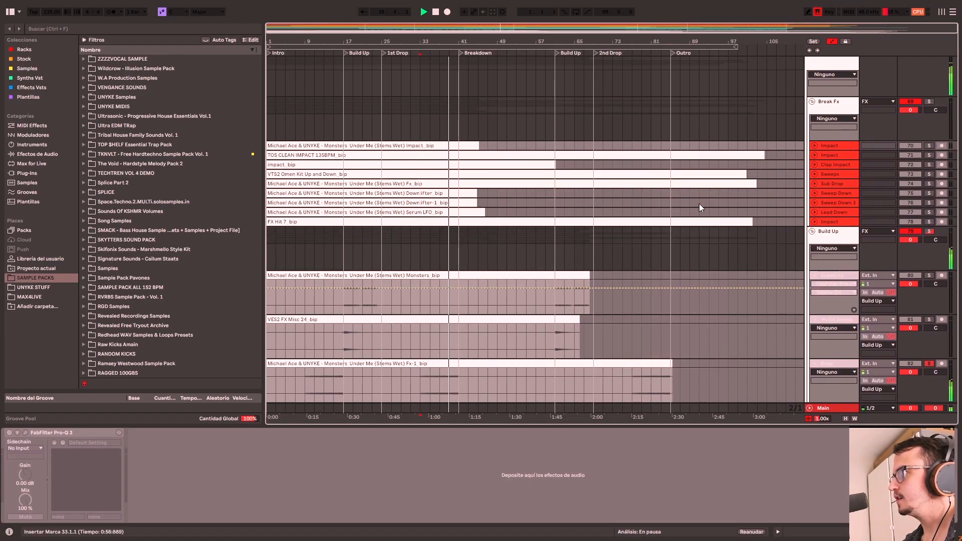
pyautogui.scroll(5, 699, 203)
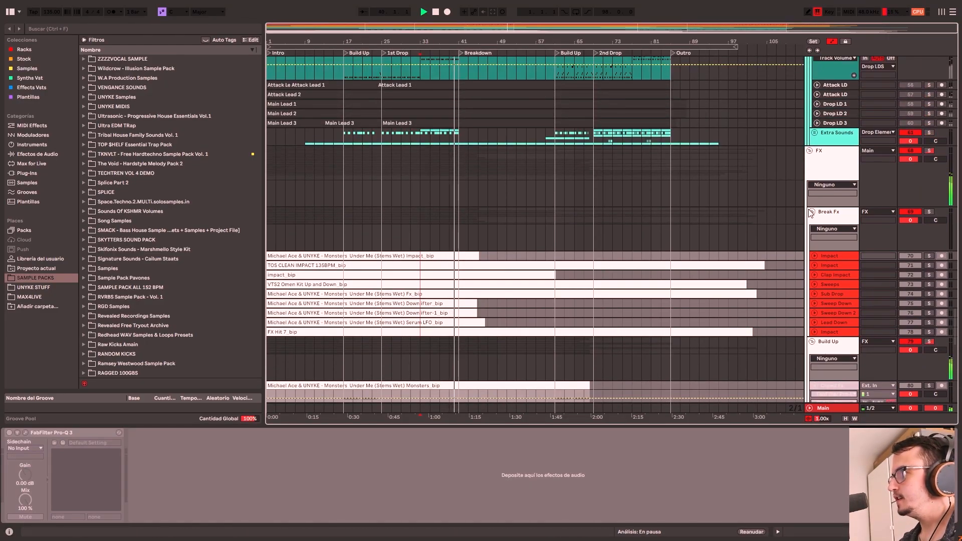
pyautogui.click(809, 210)
pyautogui.click(814, 211)
pyautogui.scroll(-4, 569, 300)
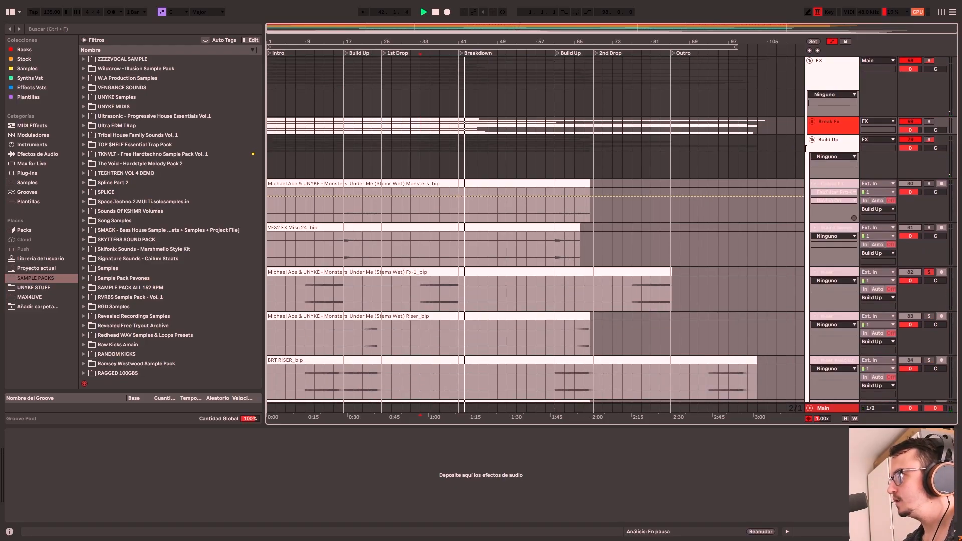
pyautogui.click(812, 139)
pyautogui.scroll(1, 811, 200)
pyautogui.click(812, 188)
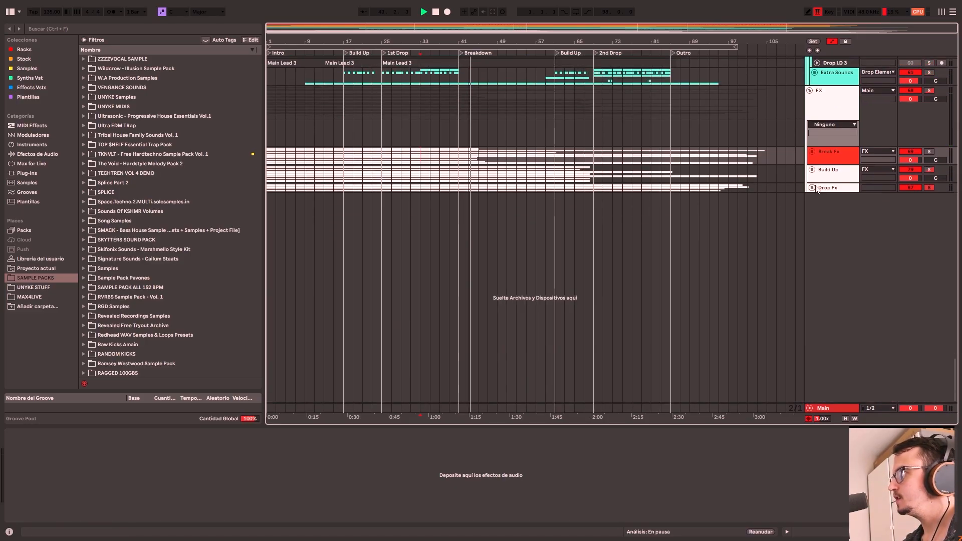
# - Stop playback, expand and solo the Extra Sounds group, and set the start position at the 1st Drop
pyautogui.scroll(5, 817, 195)
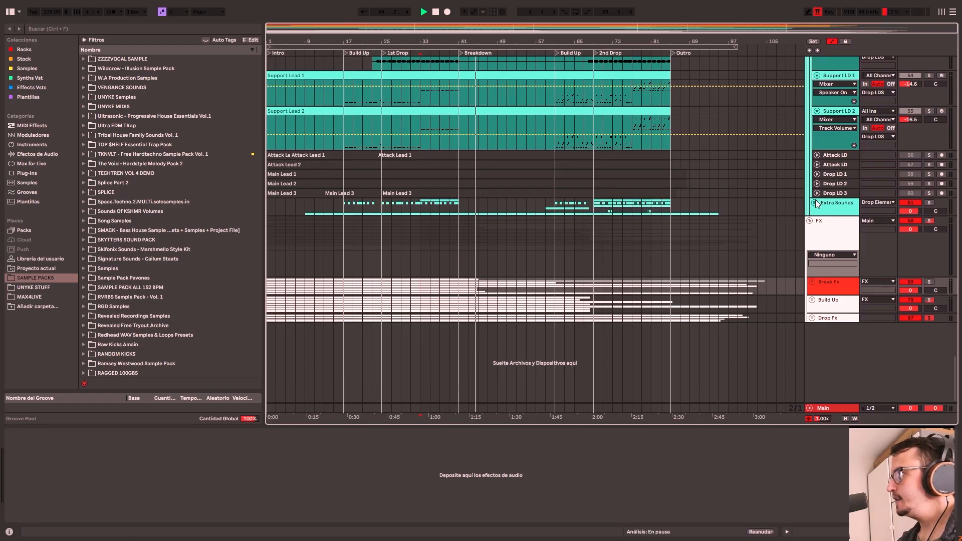
pyautogui.press('space')
pyautogui.click(813, 202)
pyautogui.scroll(-2, 729, 239)
pyautogui.click(380, 240)
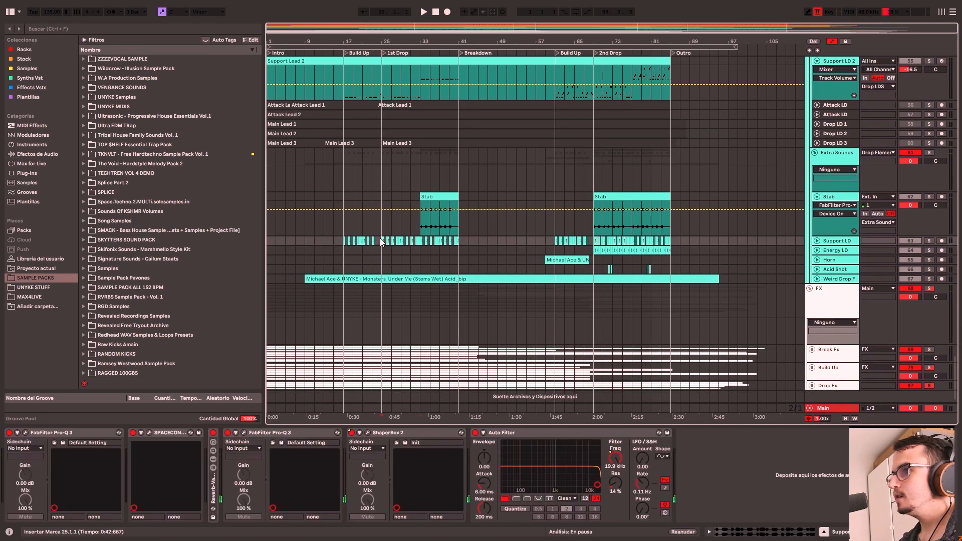
pyautogui.click(930, 153)
# - Unfold the Support LD track in Extra Sounds, play from the 1st Drop and solo the track while examining its chopped clips
pyautogui.press('+')
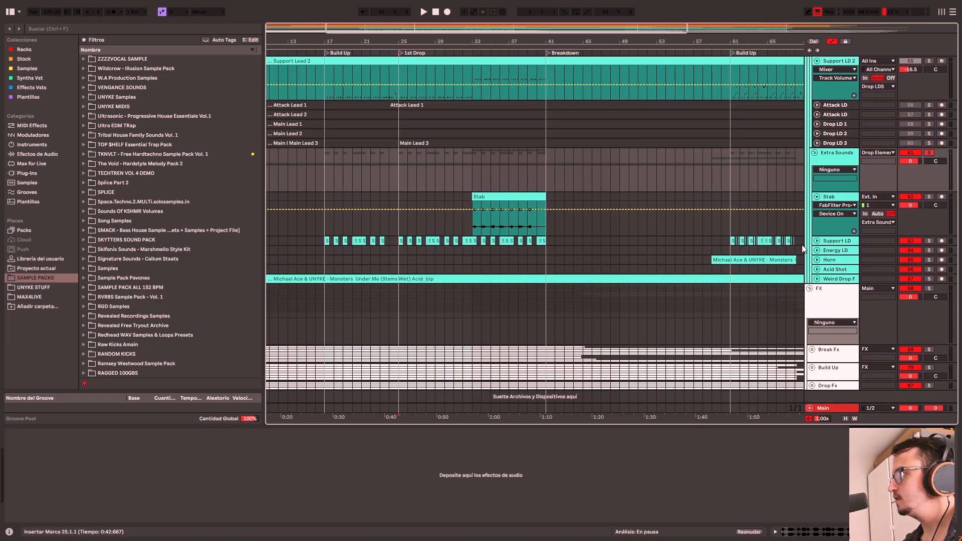
pyautogui.click(818, 241)
pyautogui.click(436, 254)
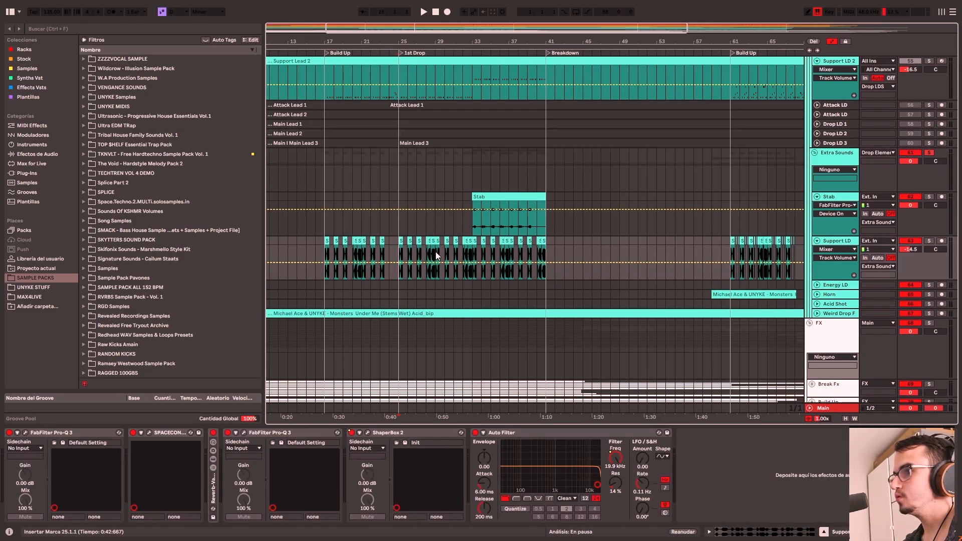
pyautogui.press('space')
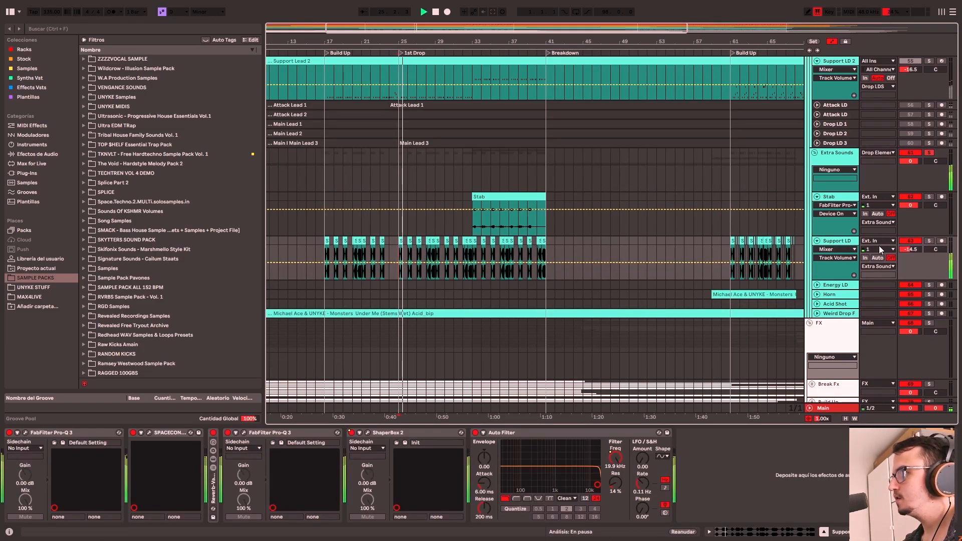
pyautogui.click(929, 241)
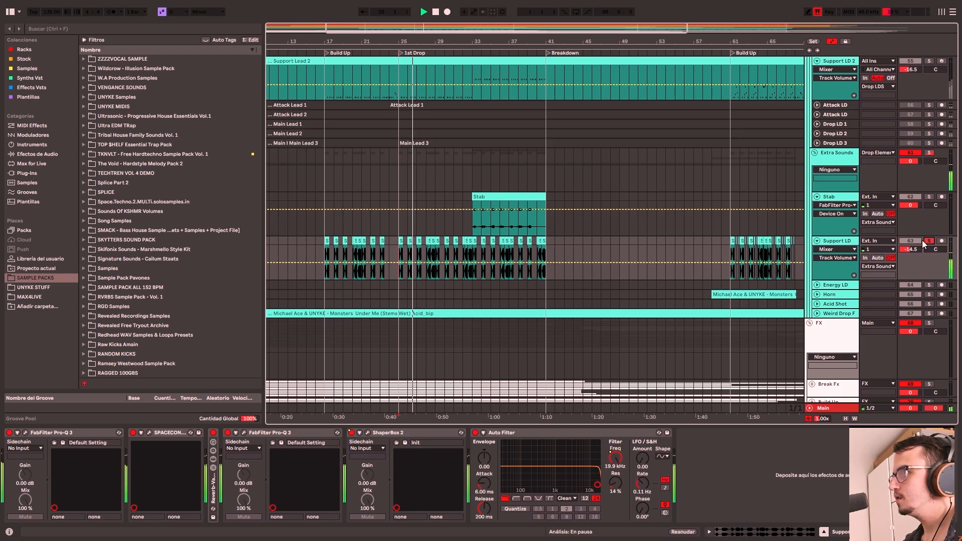
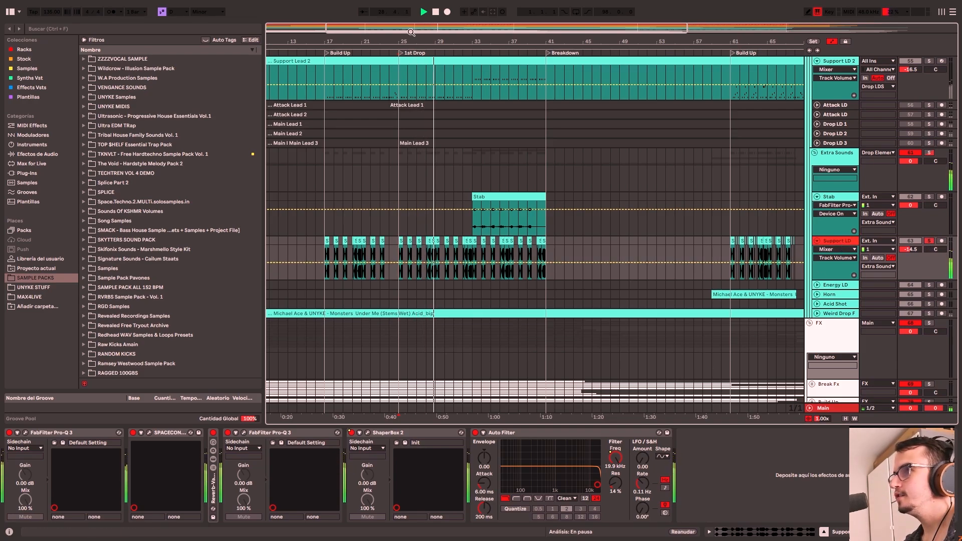
pyautogui.moveTo(411, 33); pyautogui.dragTo(426, 112)
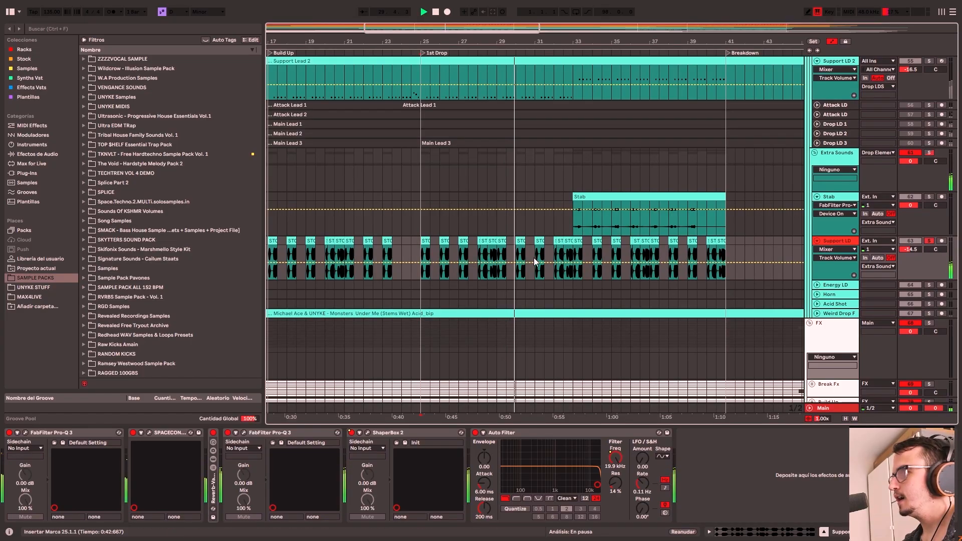
pyautogui.scroll(2, 526, 233)
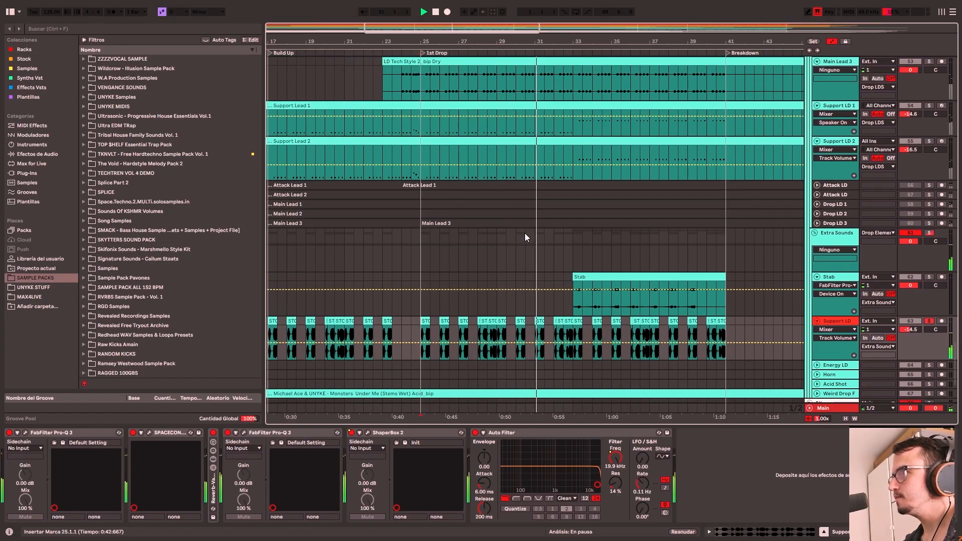
# - Stop playback, add the Support LD 1 and Support LD 2 tracks to the solo, and play from the 1st Drop
pyautogui.press('space')
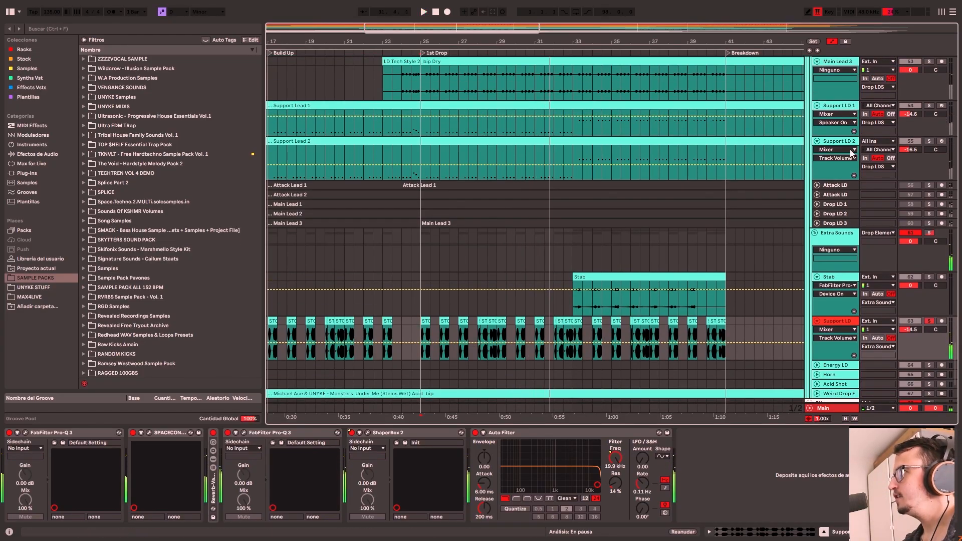
pyautogui.keyDown('ctrl'); pyautogui.click(929, 106); pyautogui.keyUp('ctrl')
pyautogui.keyDown('ctrl'); pyautogui.click(929, 141); pyautogui.keyUp('ctrl')
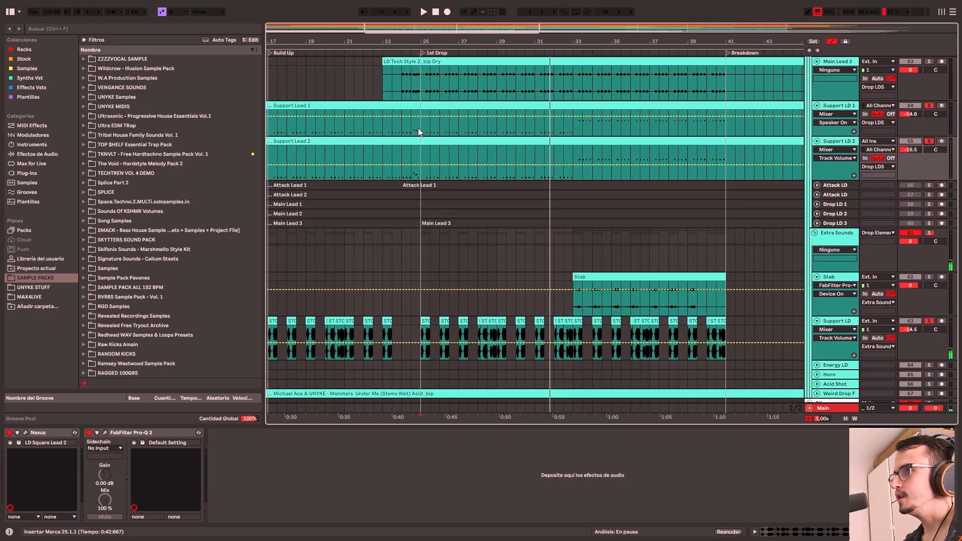
pyautogui.press('space')
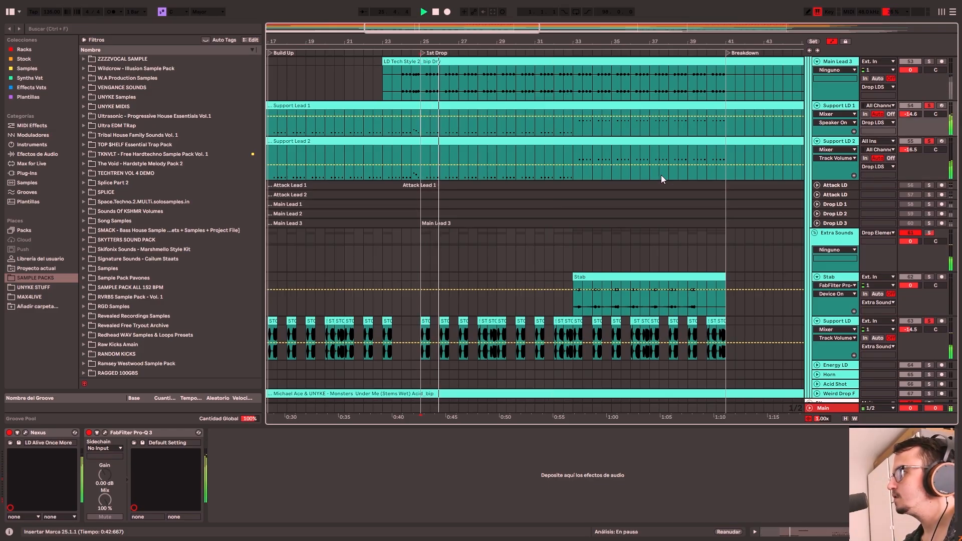
# - Play from the start of the Stab clip at bar 33 and add the Stab track to the solo
pyautogui.moveTo(478, 41); pyautogui.dragTo(477, 15)
pyautogui.click(550, 275)
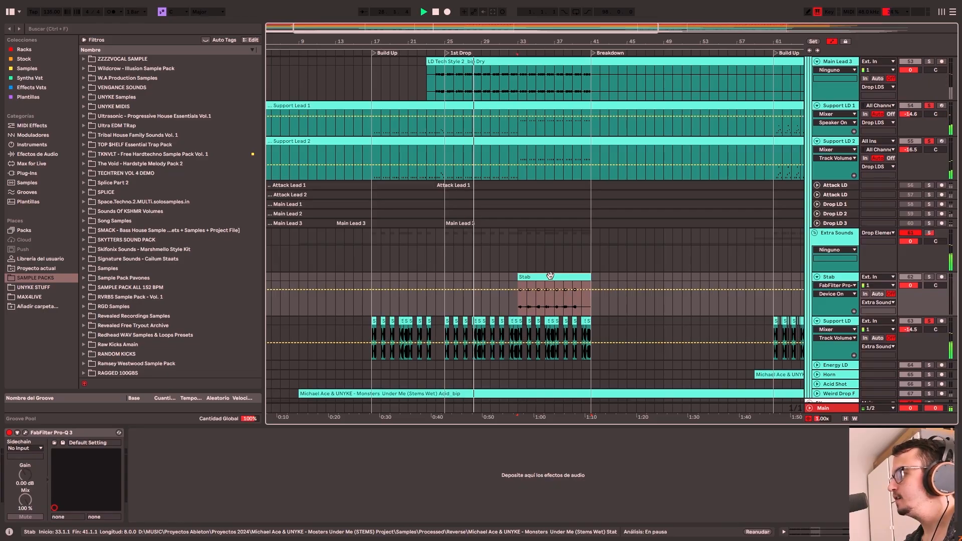
pyautogui.press('space')
pyautogui.press('space')
pyautogui.click(929, 278)
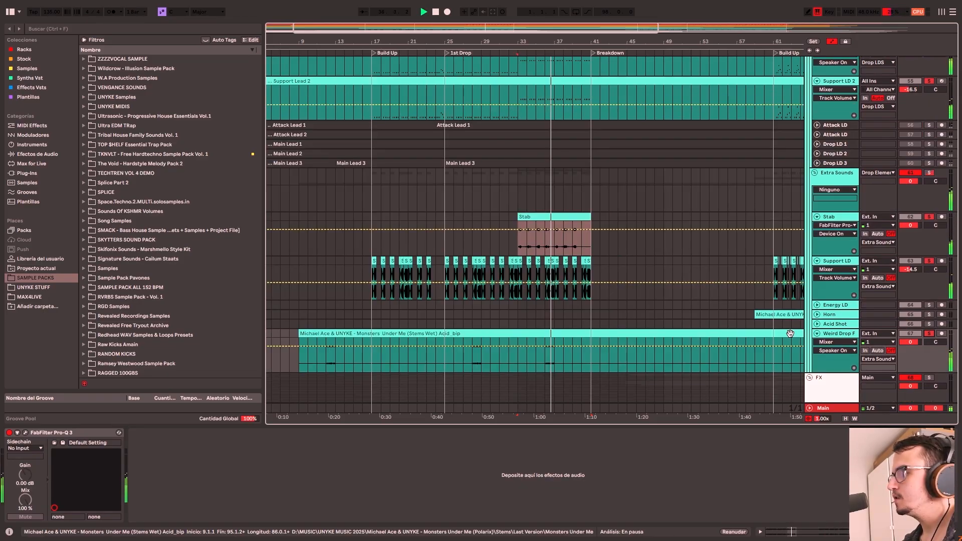
# - Play the soloed extra sounds from bar 36, fold the Weird Drop track and stop playback
pyautogui.click(544, 365)
pyautogui.scroll(-1, 580, 376)
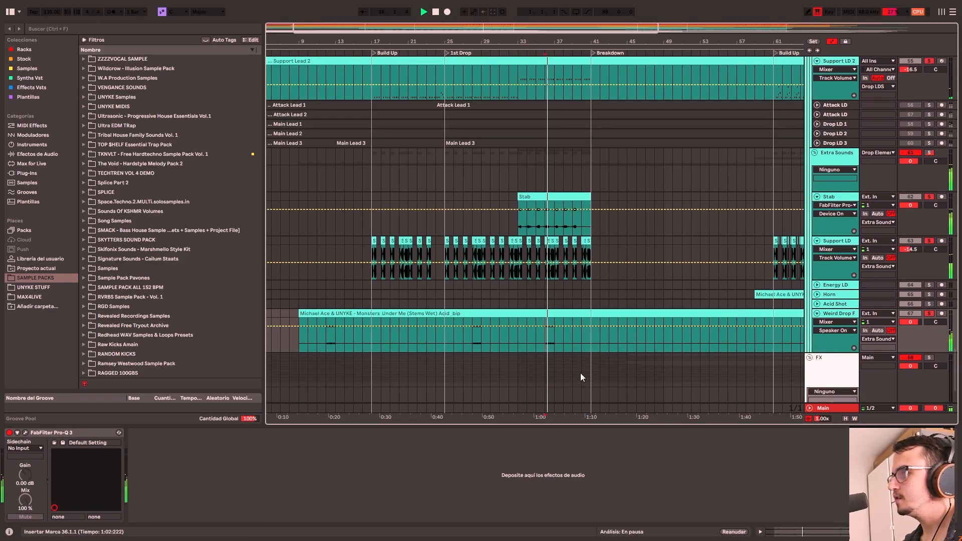
pyautogui.scroll(-1, 581, 377)
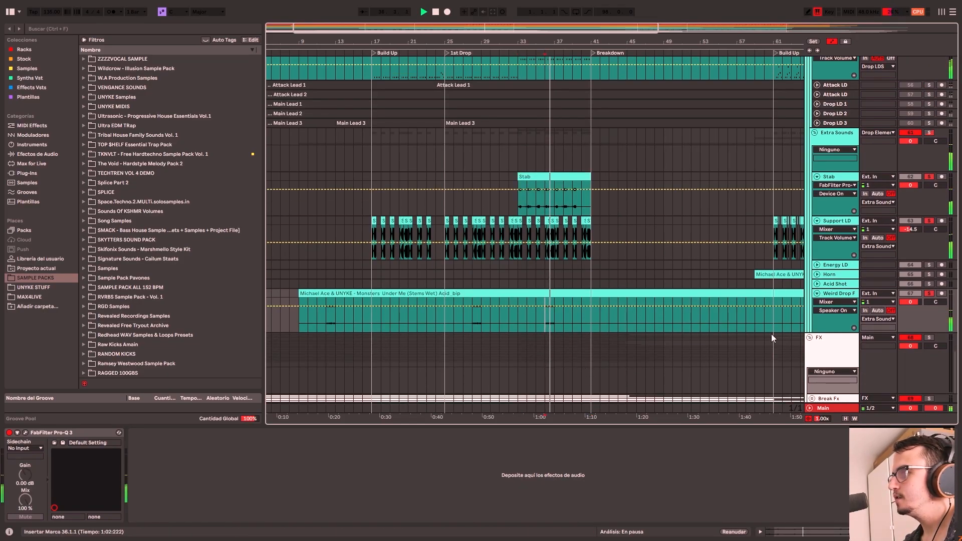
pyautogui.click(817, 293)
pyautogui.press('space')
# - Collapse the Drop LDS group
pyautogui.scroll(10, 561, 240)
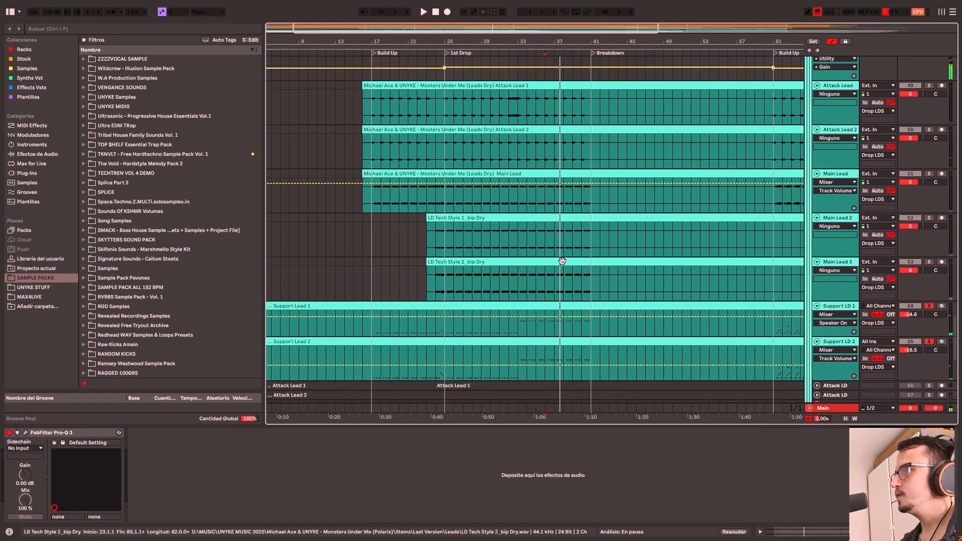
pyautogui.scroll(5, 563, 261)
pyautogui.click(815, 123)
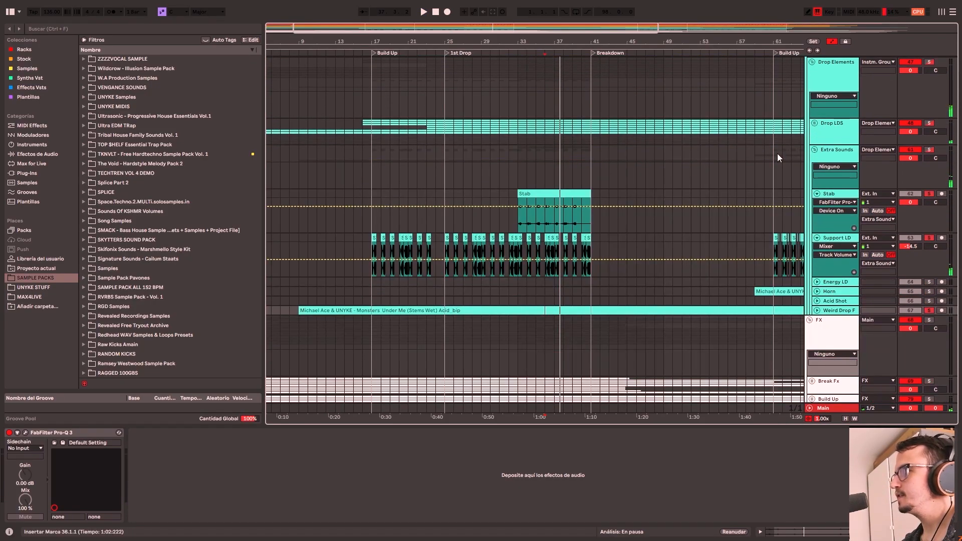
# - Solo the Low Drums group in the Drums Group and play it from bar 33
pyautogui.scroll(10, 652, 201)
pyautogui.scroll(15, 591, 232)
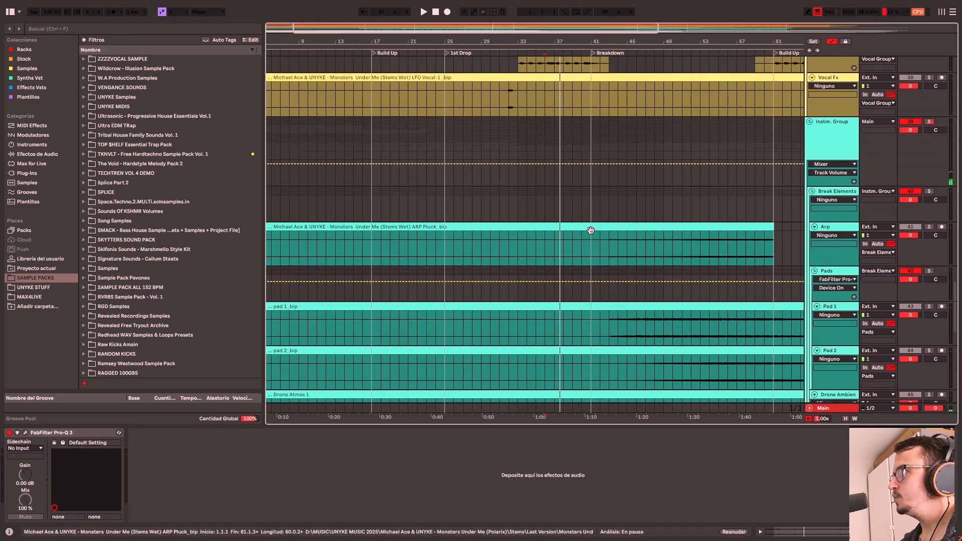
pyautogui.scroll(15, 592, 231)
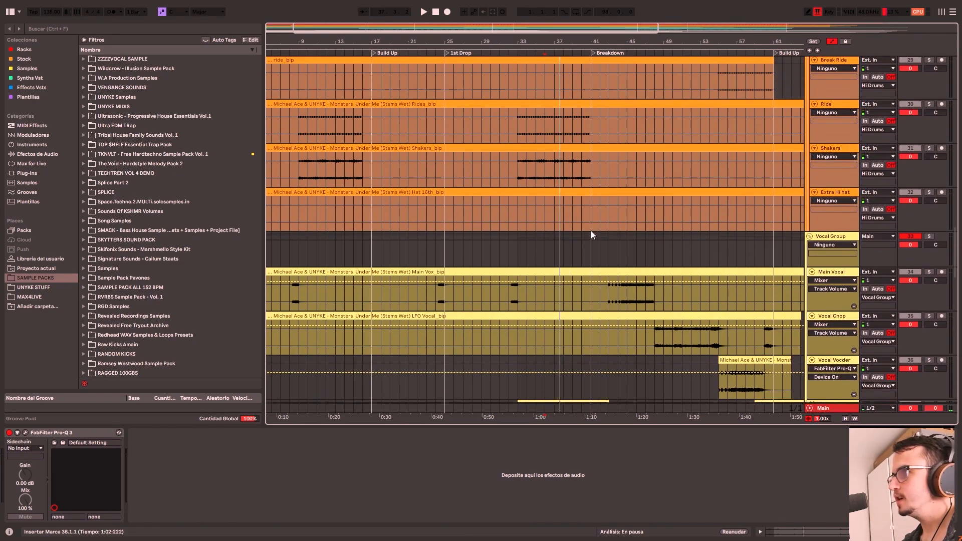
pyautogui.scroll(5, 591, 231)
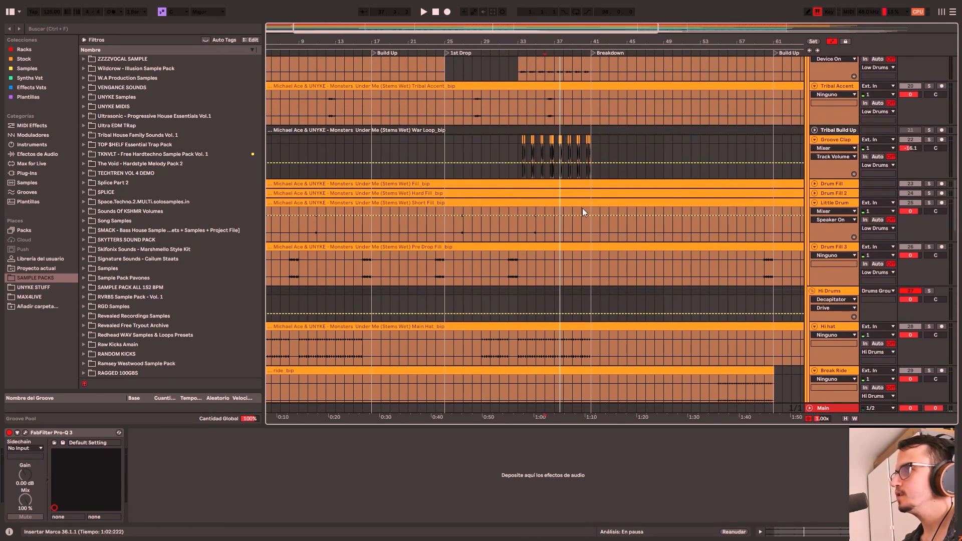
pyautogui.click(445, 140)
pyautogui.scroll(8, 855, 190)
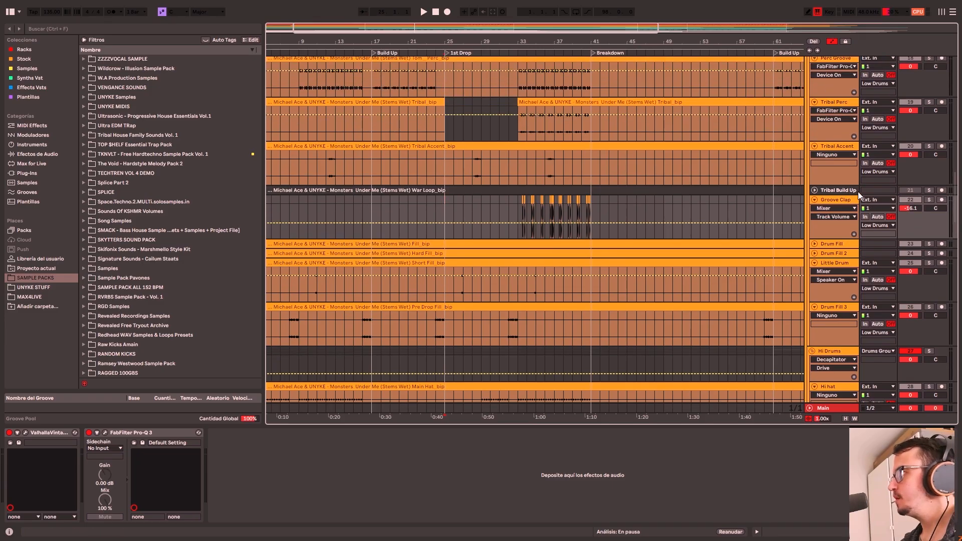
pyautogui.scroll(3, 856, 188)
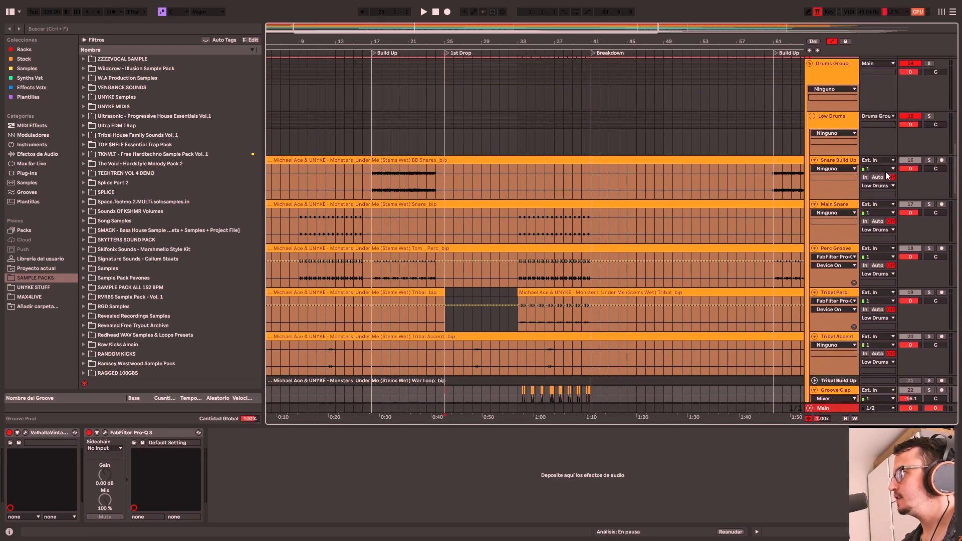
pyautogui.click(930, 117)
pyautogui.click(516, 224)
pyautogui.press('space')
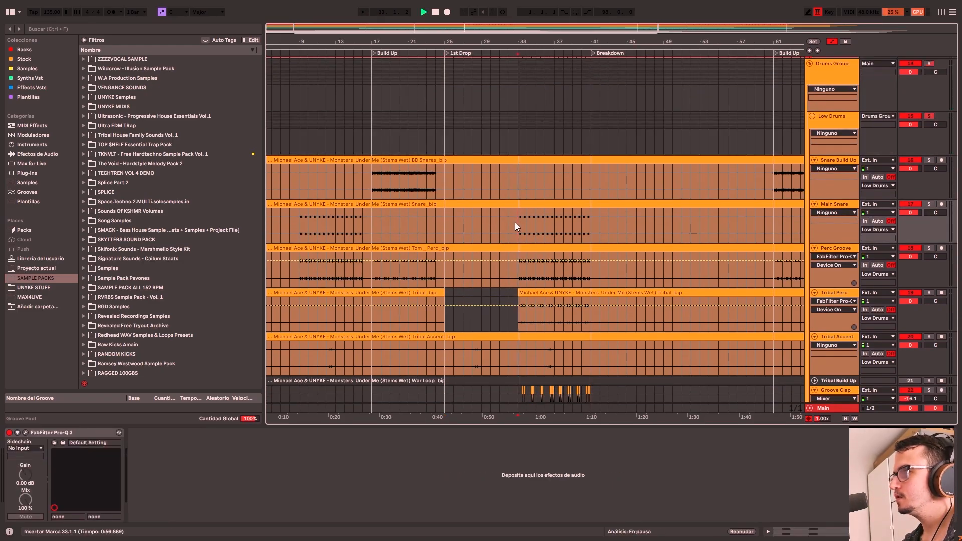
# - Select the Groove Clap clips between bars 33 and 41, solo the track, play it from bar 33 and stop playback
pyautogui.scroll(-1, 512, 325)
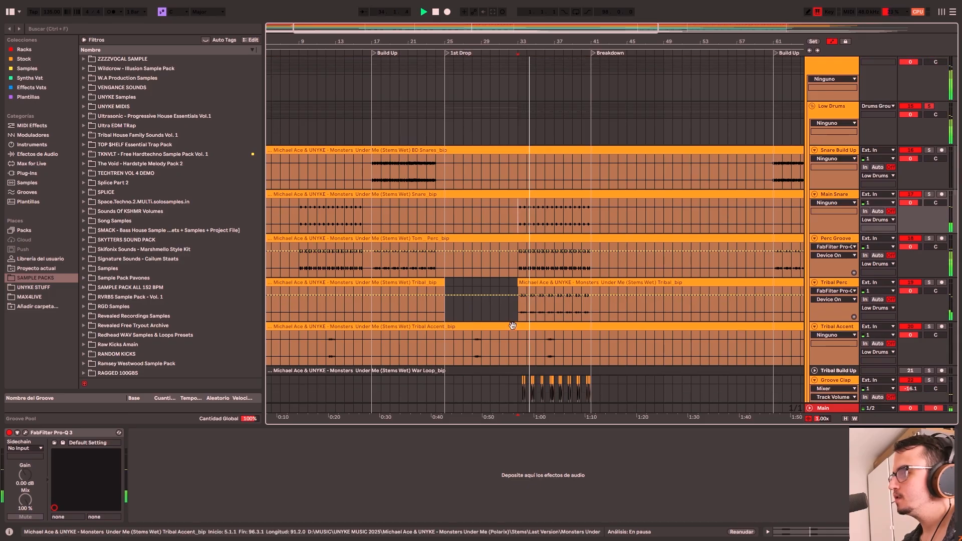
pyautogui.scroll(-2, 512, 326)
pyautogui.moveTo(514, 362); pyautogui.dragTo(591, 369)
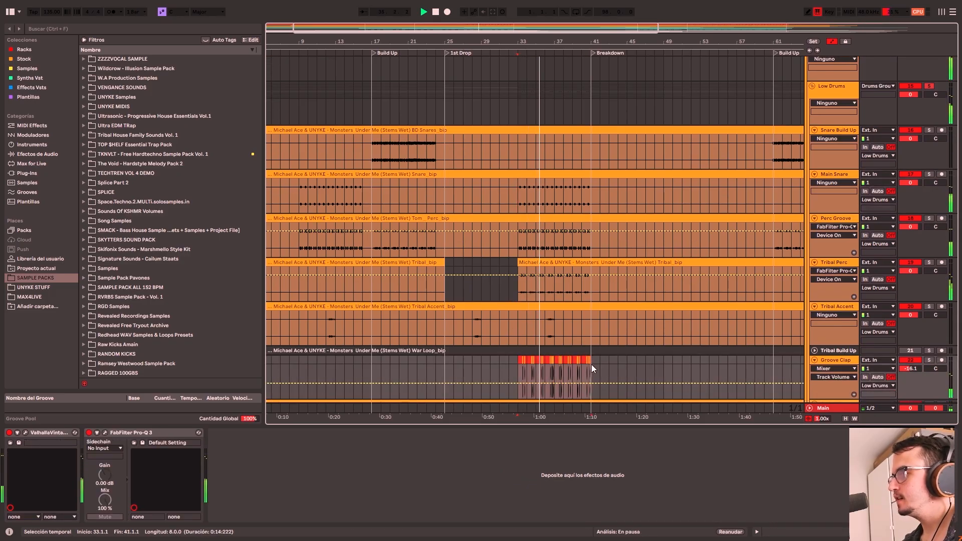
pyautogui.scroll(-2, 592, 369)
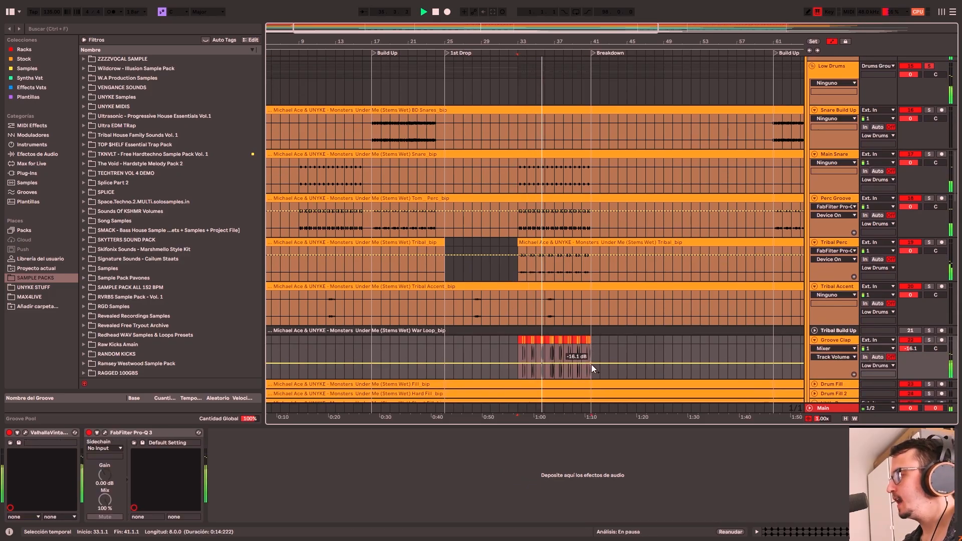
pyautogui.click(931, 340)
pyautogui.click(519, 344)
pyautogui.press('space')
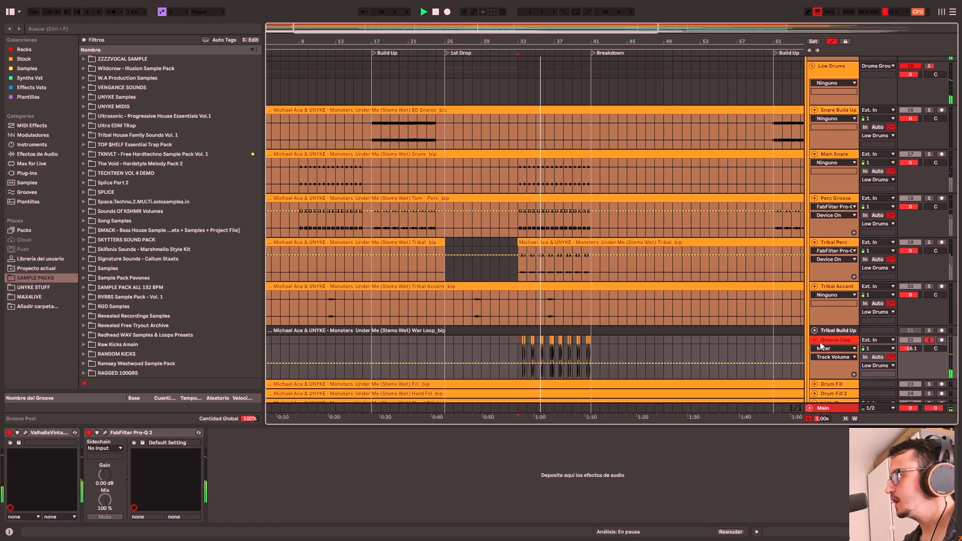
pyautogui.scroll(2, 642, 314)
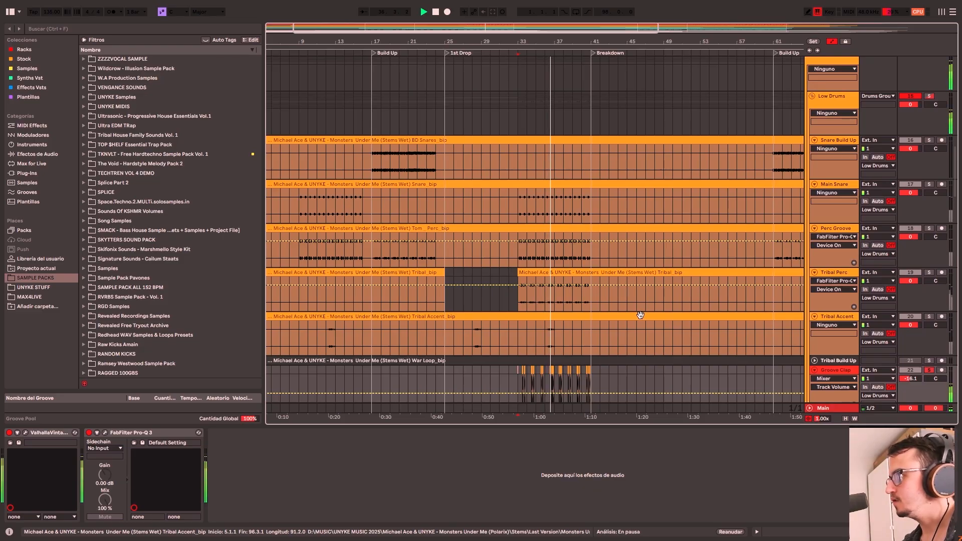
pyautogui.press('space')
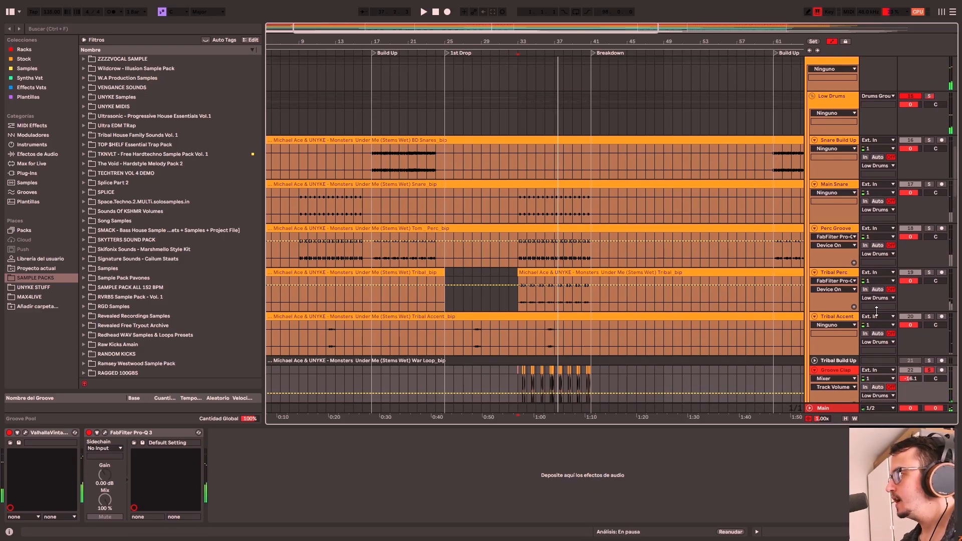
# - Solo the whole Low Drums group again and play it from bar 33 while examining its tracks
pyautogui.scroll(2, 894, 190)
pyautogui.click(526, 251)
pyautogui.press('space')
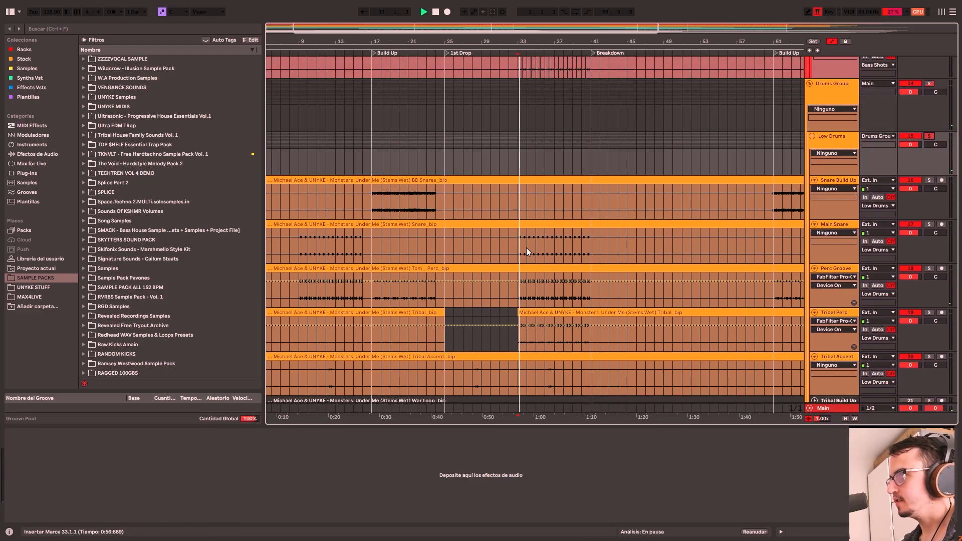
pyautogui.scroll(-8, 586, 323)
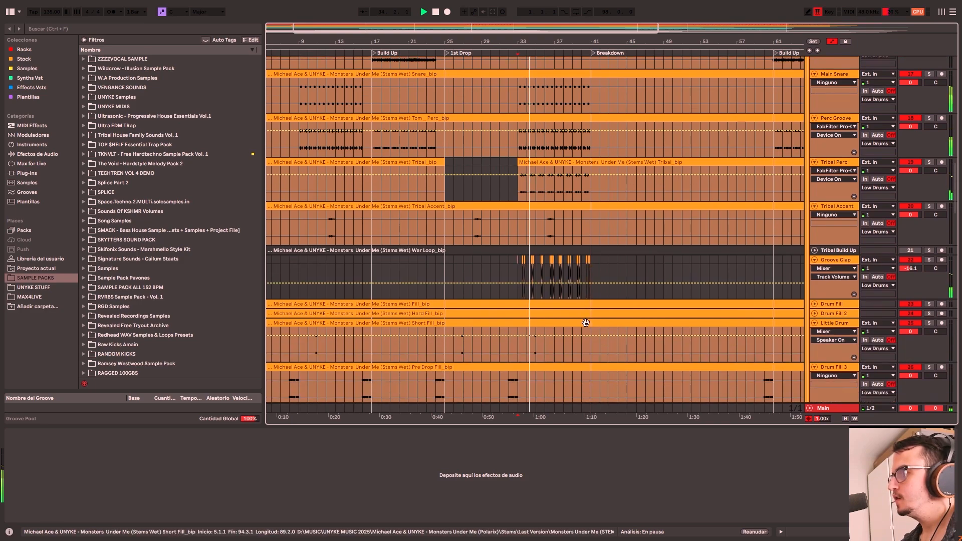
pyautogui.scroll(-3, 586, 323)
pyautogui.scroll(-5, 796, 284)
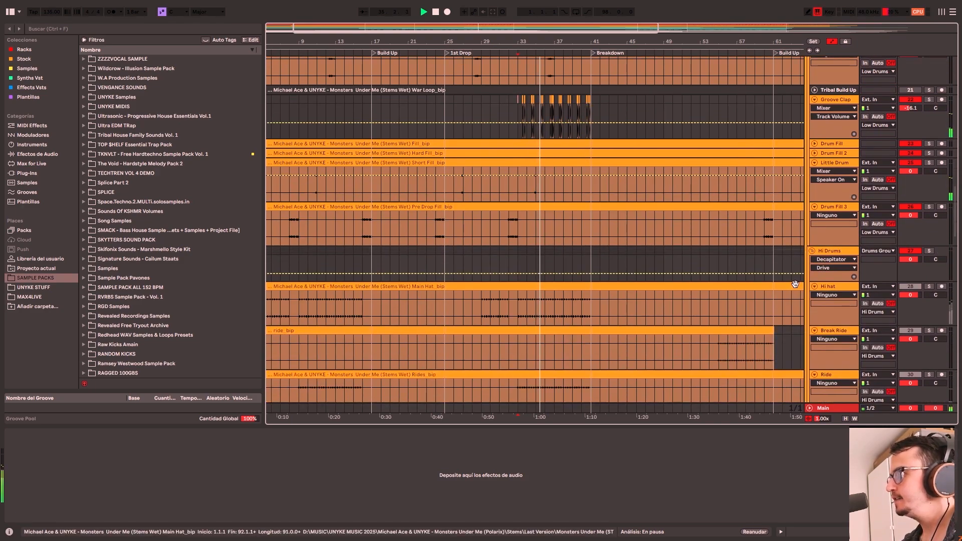
# - Solo the Hi Drums group and set the start position at bar 33 on the Shakers track
pyautogui.scroll(-3, 796, 284)
pyautogui.click(929, 190)
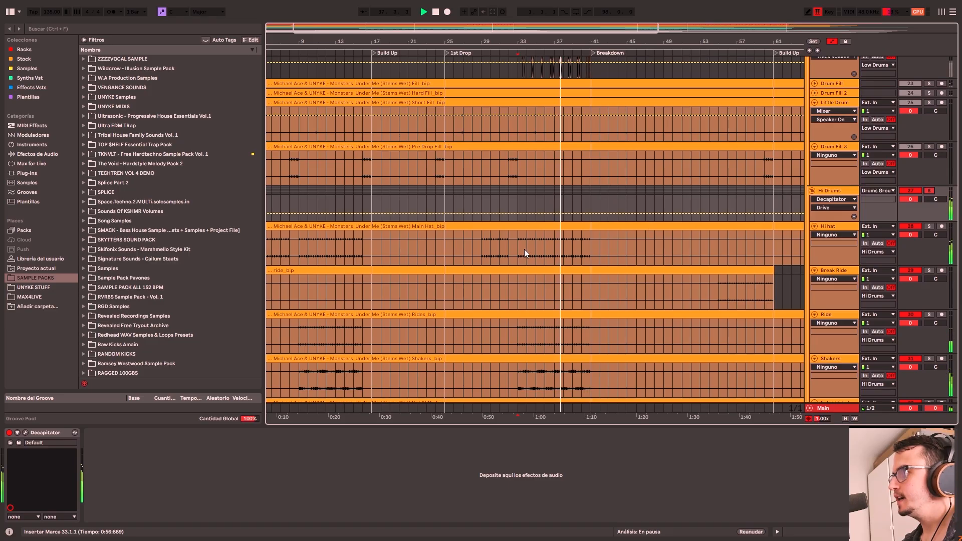
pyautogui.scroll(-2, 522, 254)
pyautogui.click(516, 347)
pyautogui.scroll(-2, 518, 348)
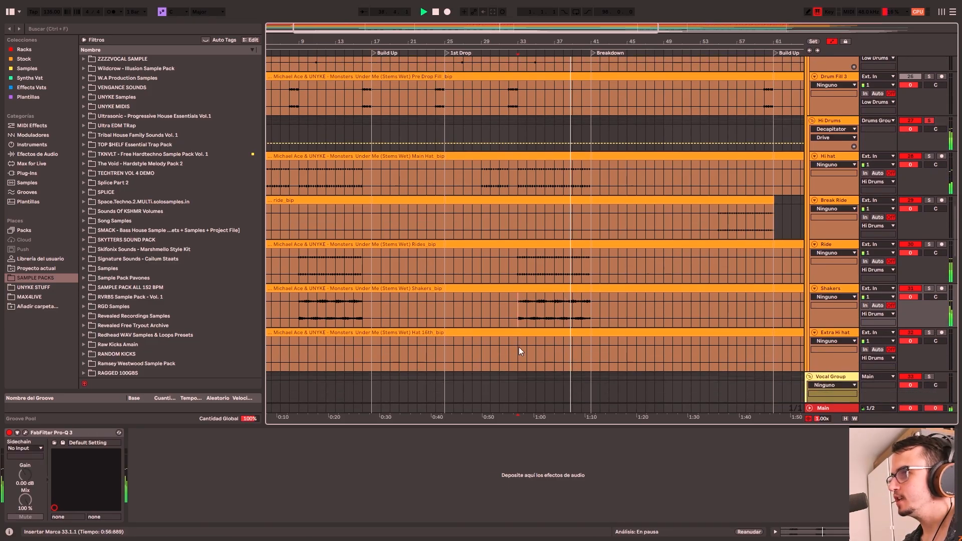
# - Show the whole arrangement, stop playback, and solo the Reese Bass track to play it from bar 49
pyautogui.doubleClick(519, 40)
pyautogui.scroll(4, 558, 178)
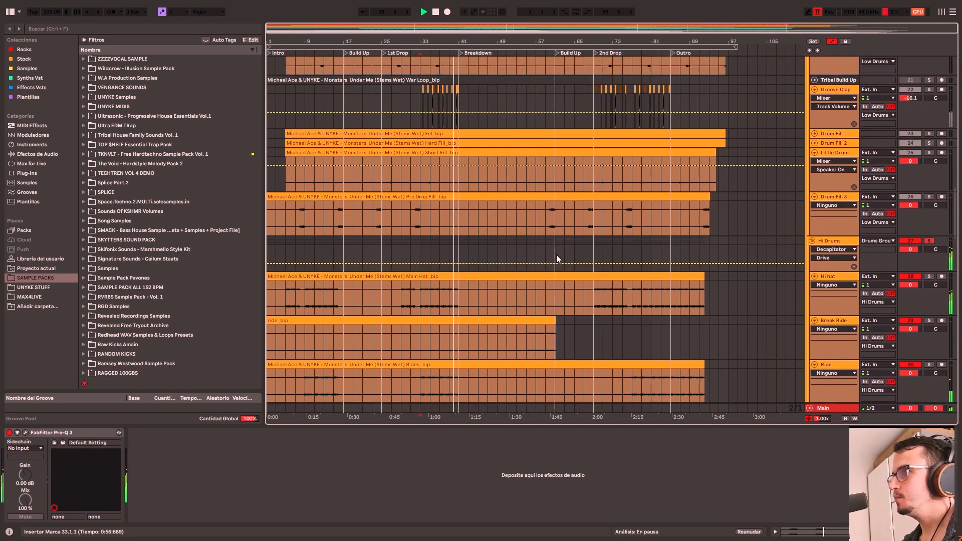
pyautogui.scroll(10, 561, 268)
pyautogui.press('space')
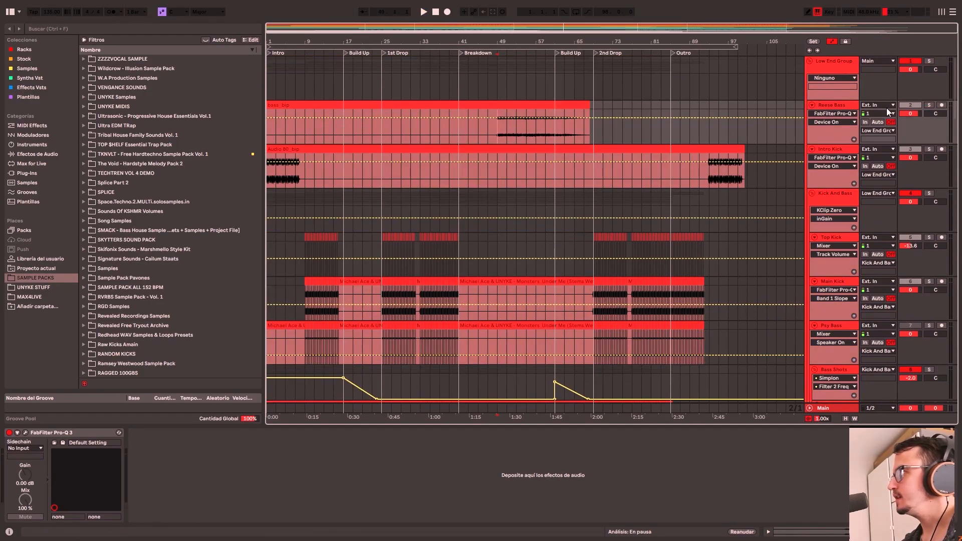
pyautogui.click(930, 105)
pyautogui.press('space')
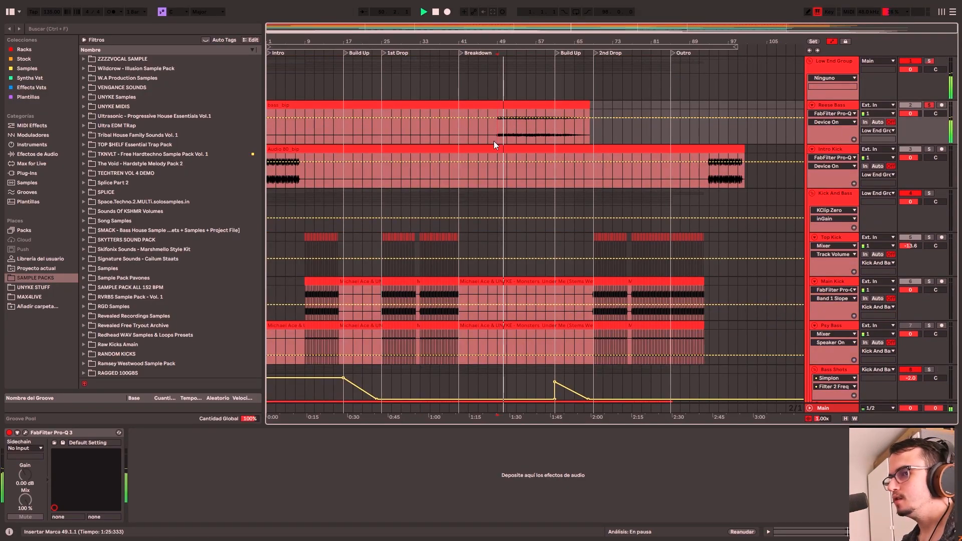
pyautogui.click(25, 433)
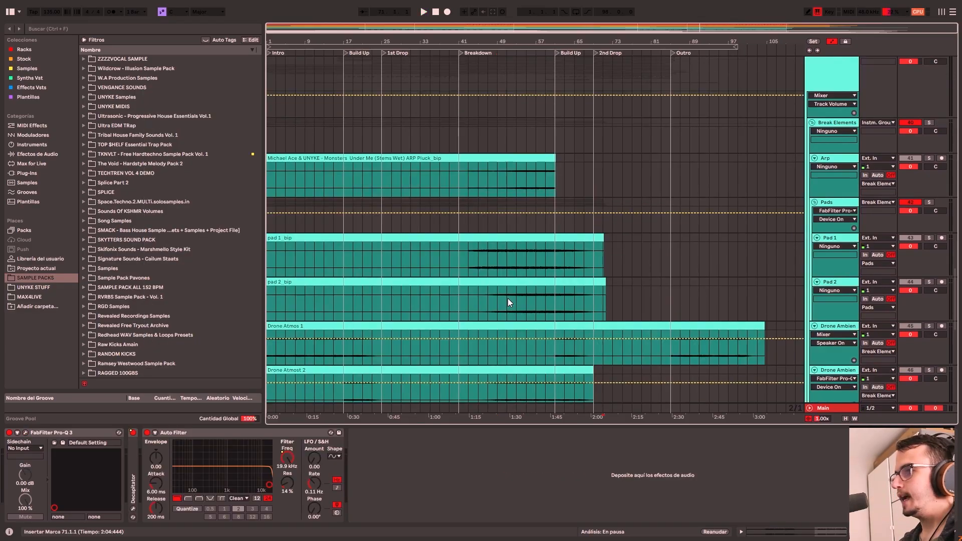
# - Select the Main track to display its device chain
pyautogui.scroll(-8, 507, 299)
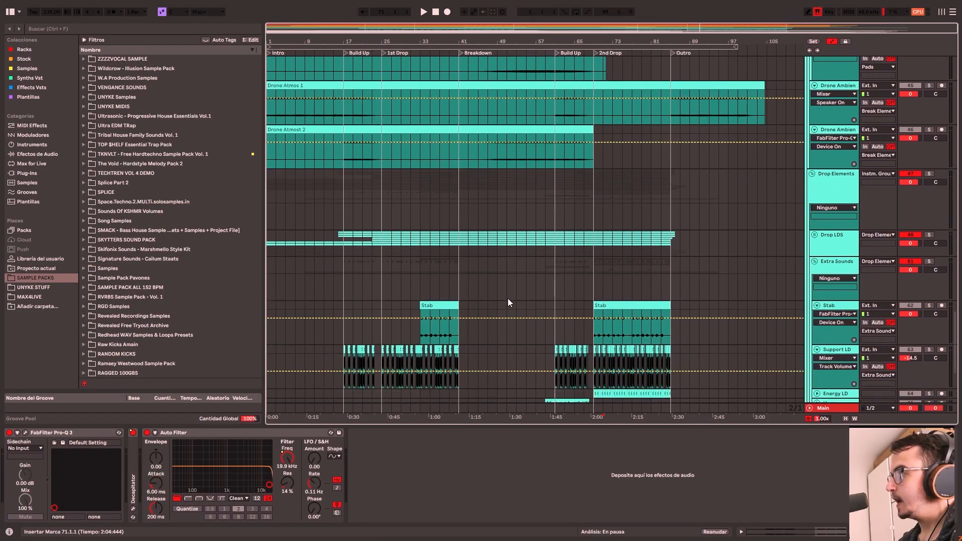
pyautogui.scroll(-5, 508, 298)
pyautogui.click(841, 408)
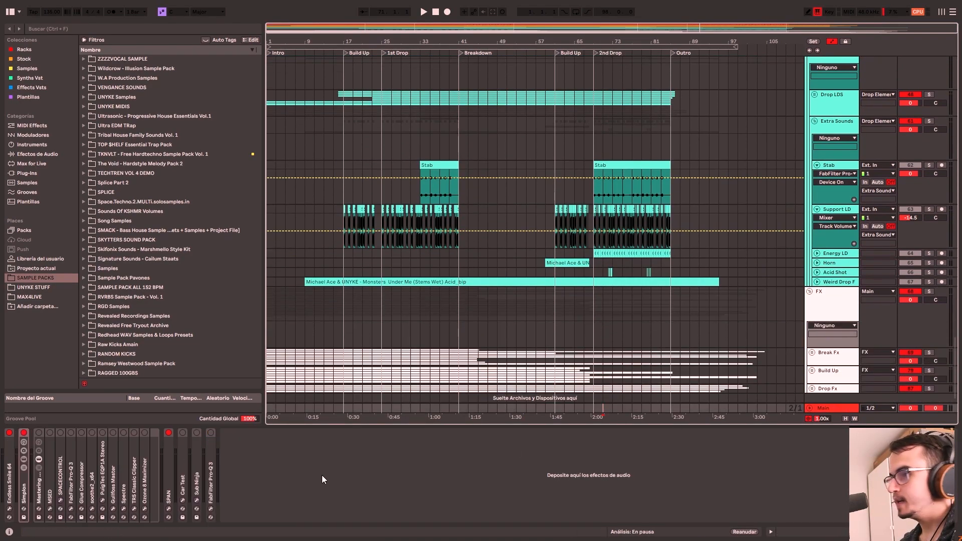
# - Select the TRS Classic Clipper in the mastering chain, and open and close the MSED plug-in window
pyautogui.click(146, 477)
pyautogui.click(136, 478)
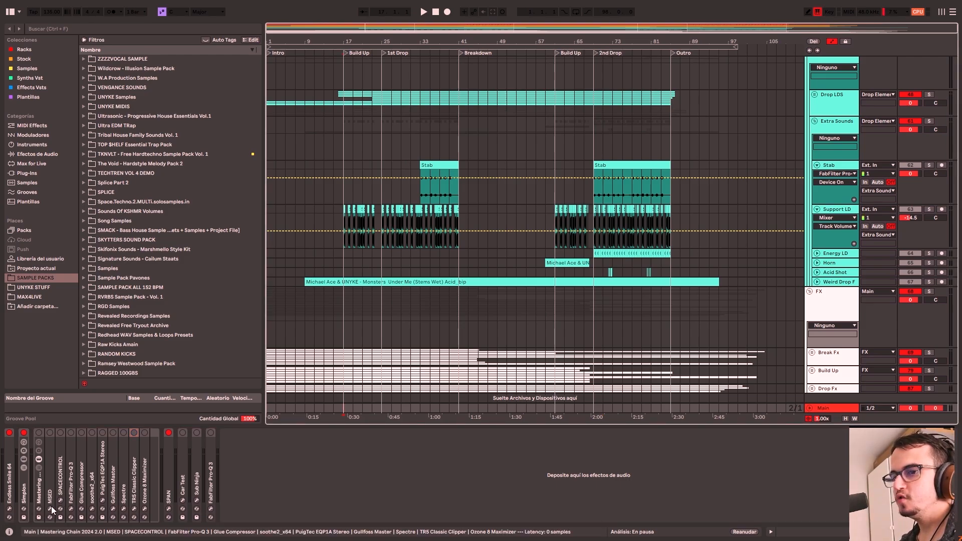
pyautogui.click(51, 509)
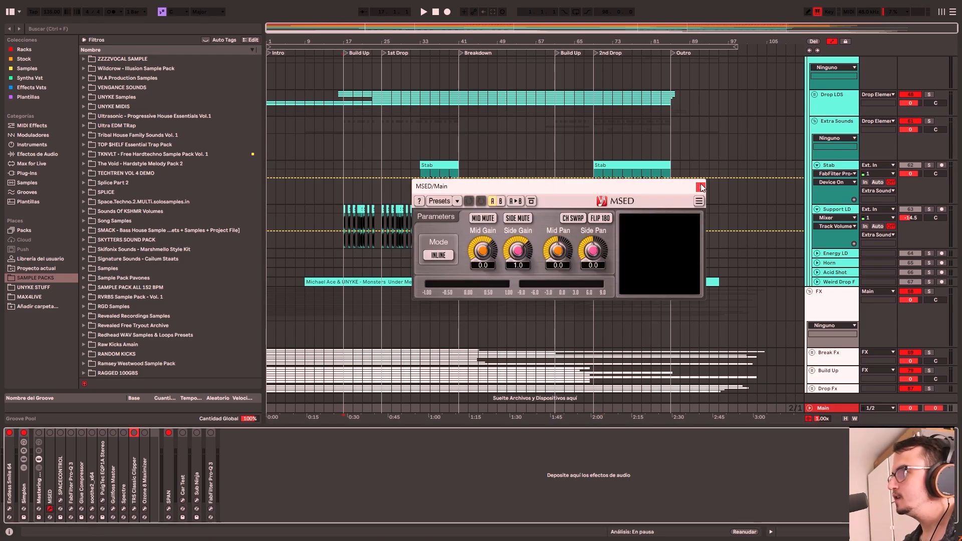
pyautogui.click(701, 187)
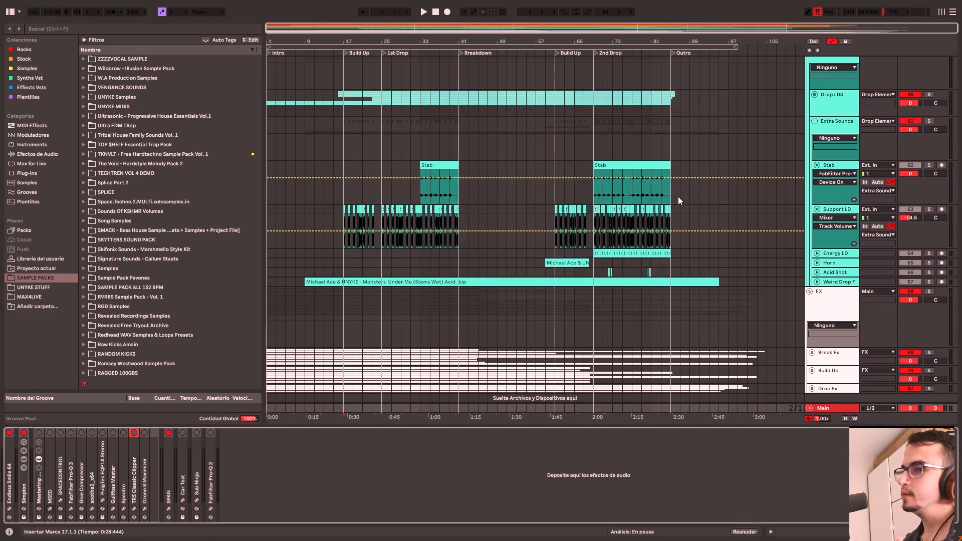
# - View the SPACECONTROL plug-in window in the mastering chain and close it
pyautogui.click(61, 500)
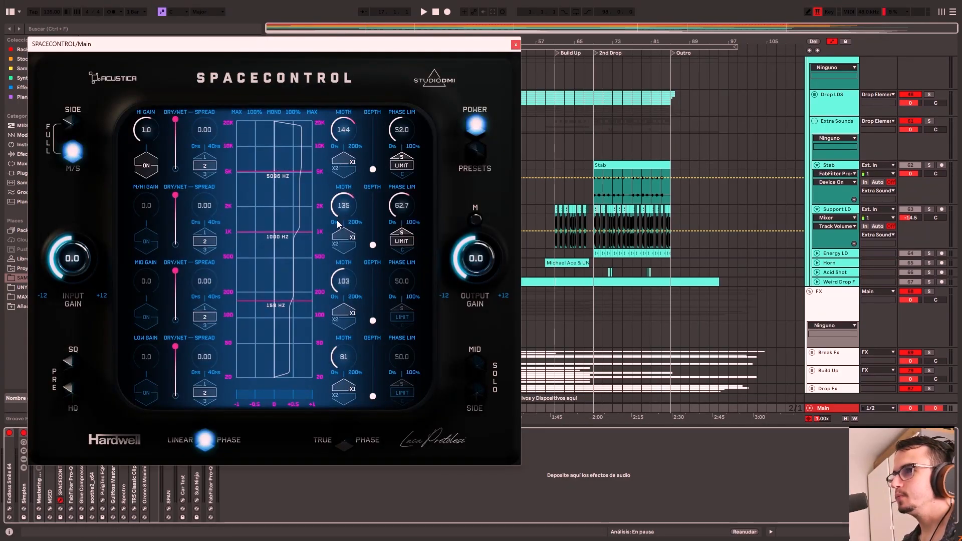
pyautogui.moveTo(462, 49); pyautogui.dragTo(612, 43)
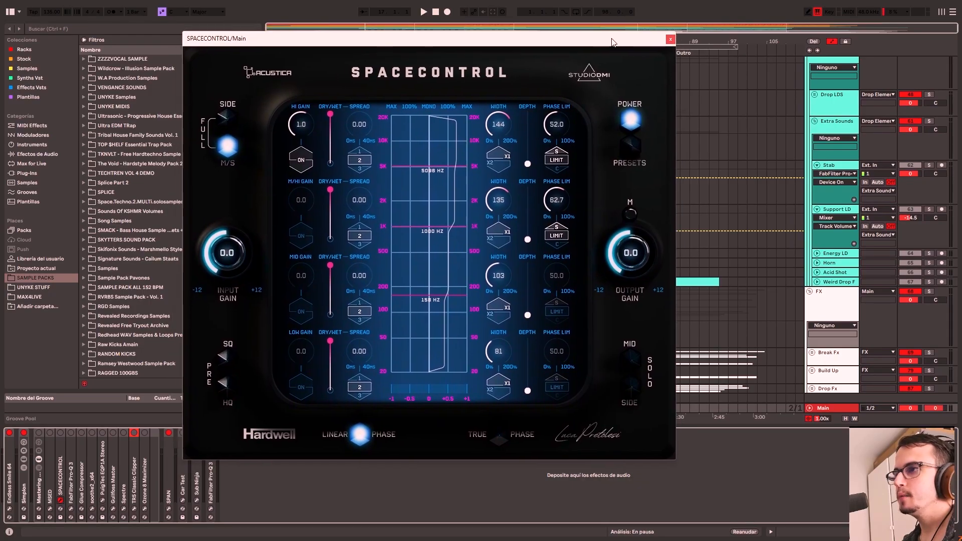
pyautogui.click(671, 40)
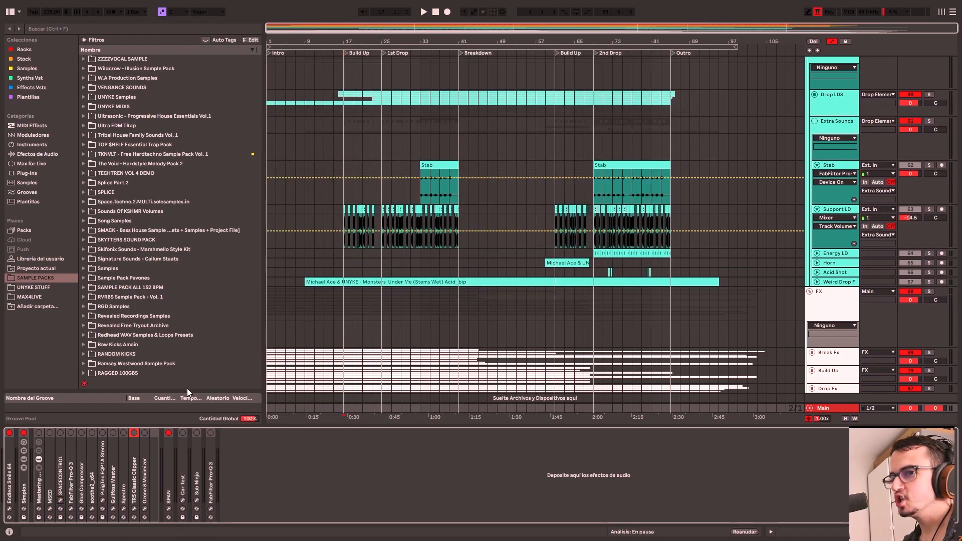
# - Inspect the high shelf and low cut bands of the mastering chain's FabFilter Pro-Q 3 and close its window
pyautogui.click(71, 508)
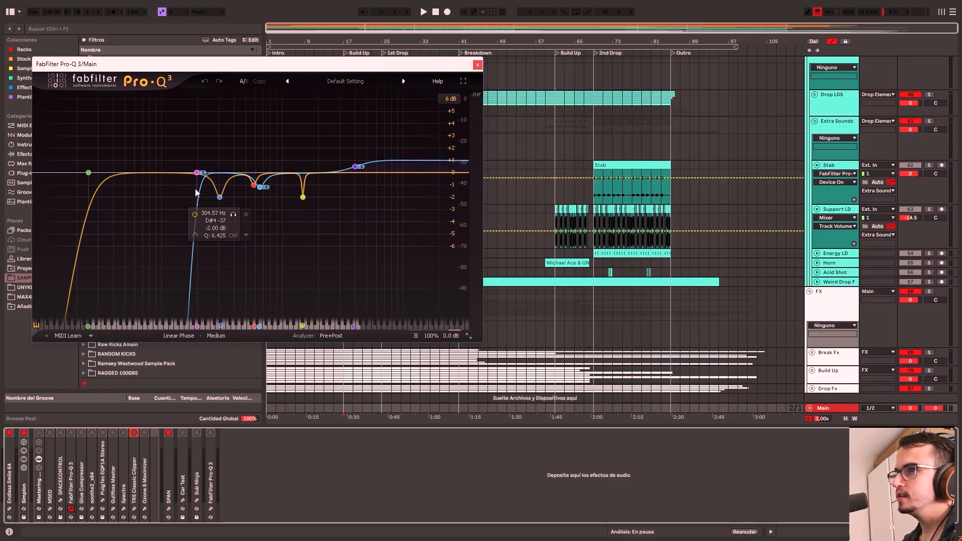
pyautogui.click(359, 169)
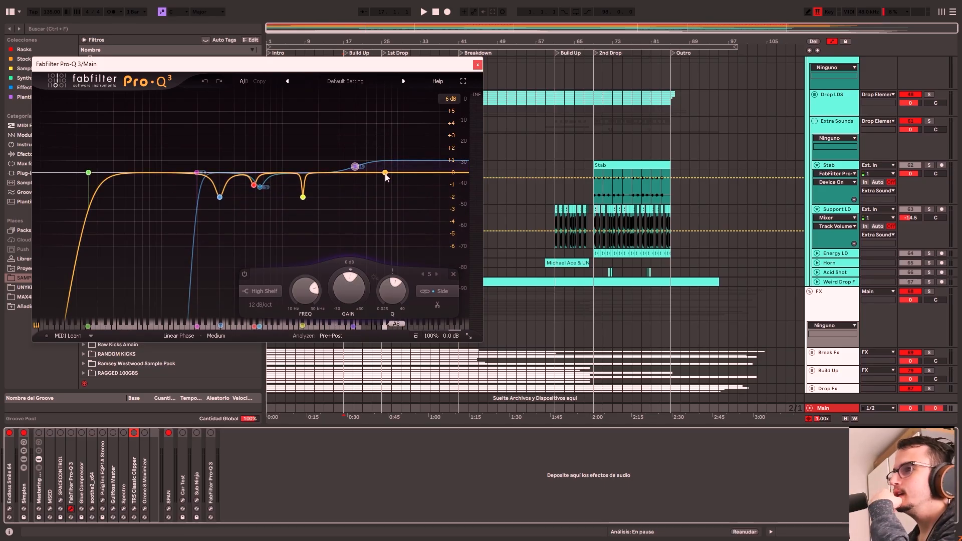
pyautogui.click(88, 172)
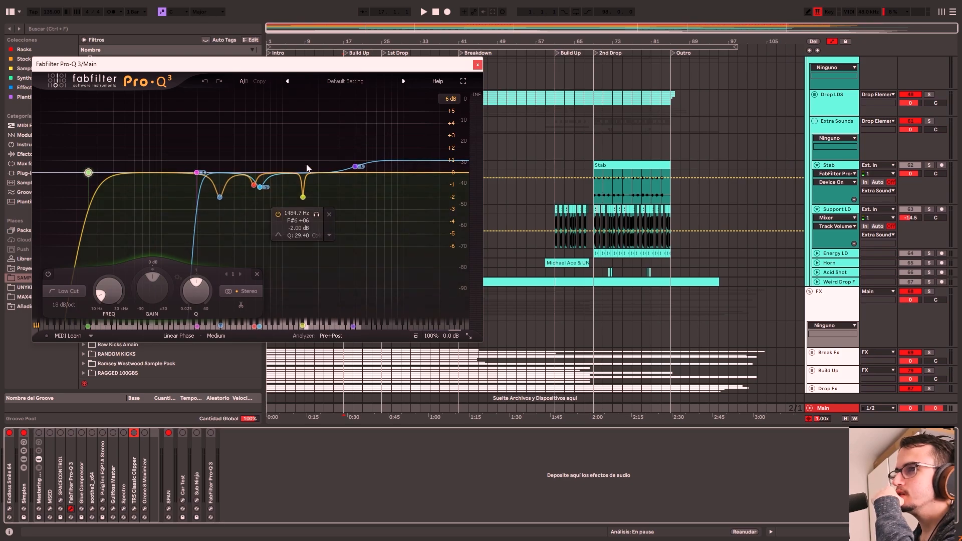
pyautogui.click(477, 64)
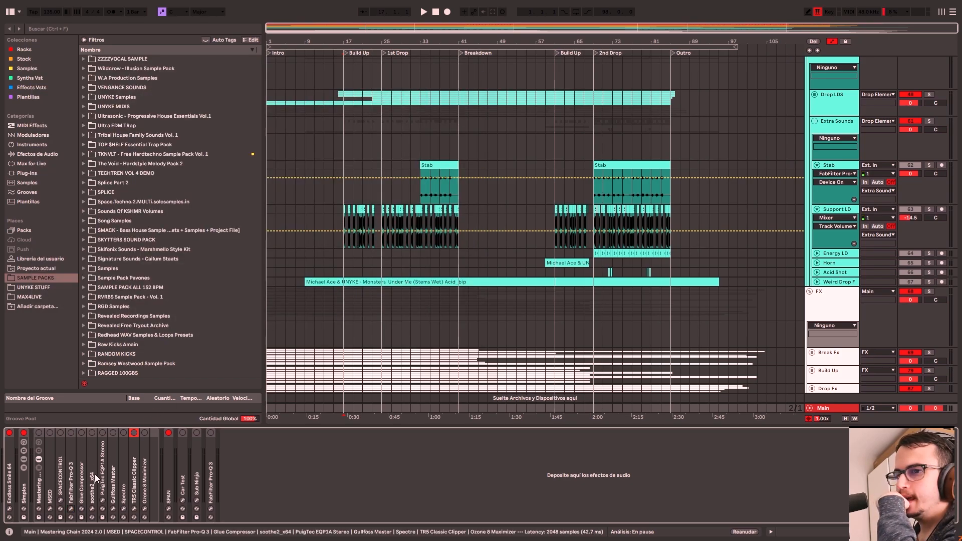
# - Expand the Glue Compressor to show its settings, and view and close the soothe2 plug-in window
pyautogui.doubleClick(79, 489)
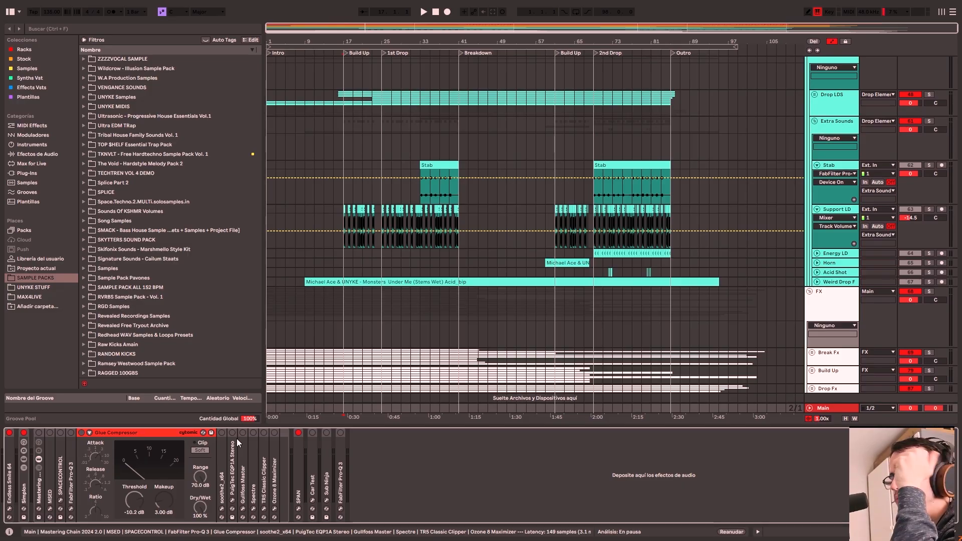
pyautogui.click(222, 509)
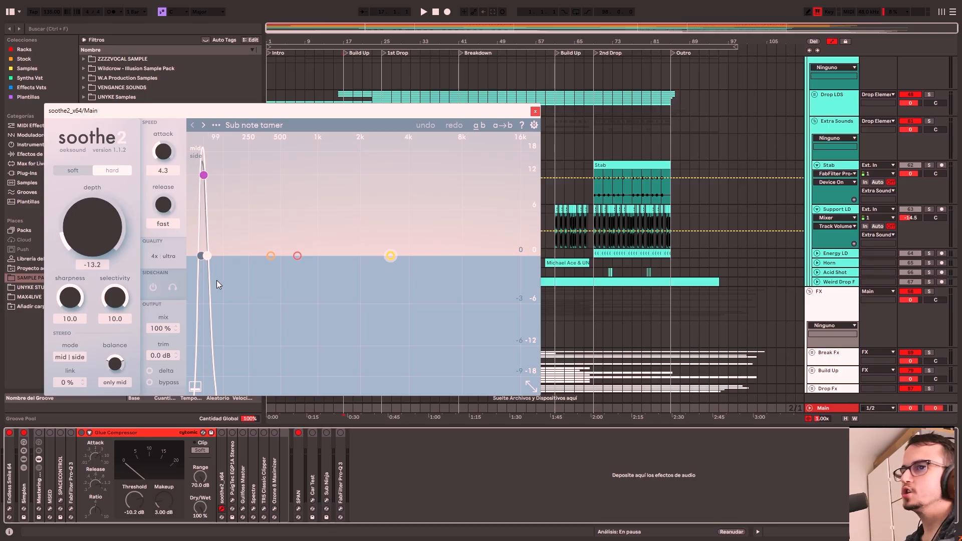
pyautogui.moveTo(221, 111); pyautogui.dragTo(345, 121)
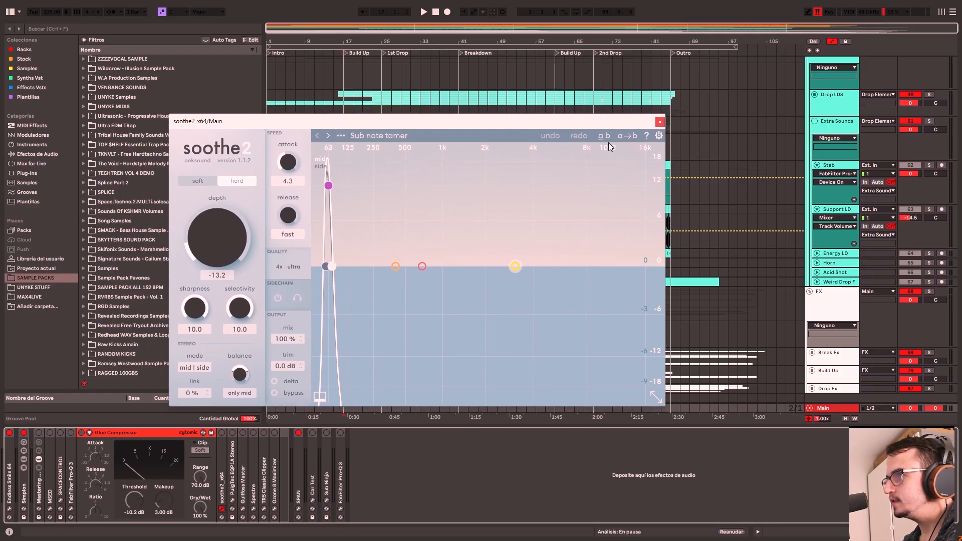
pyautogui.click(239, 432)
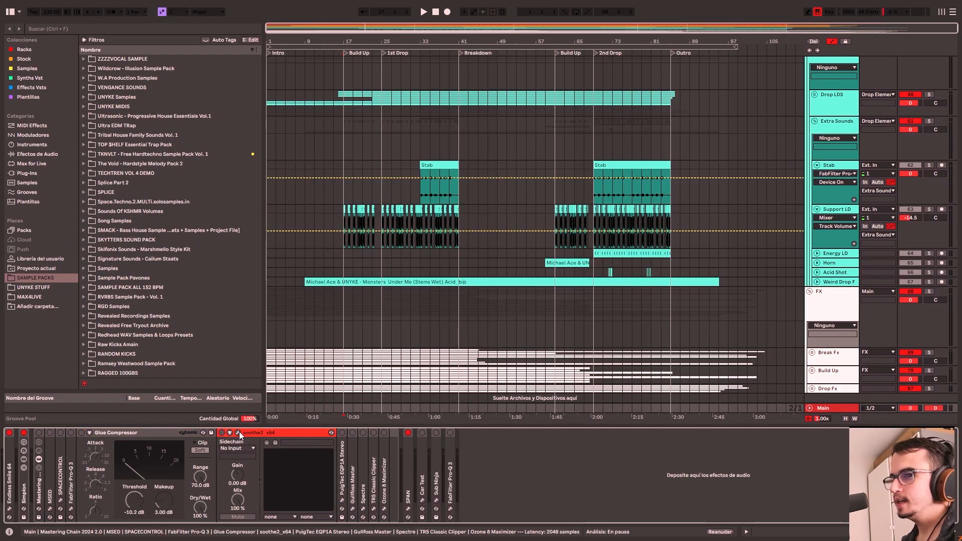
# - Expand the PuigTec EQP1A Stereo device, view its plug-in window and close it
pyautogui.doubleClick(343, 474)
pyautogui.click(358, 432)
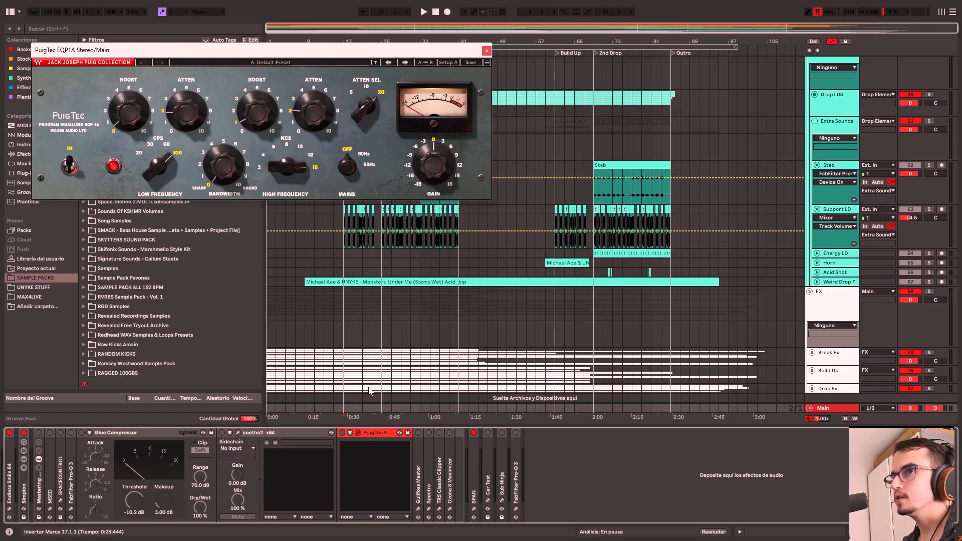
pyautogui.click(487, 51)
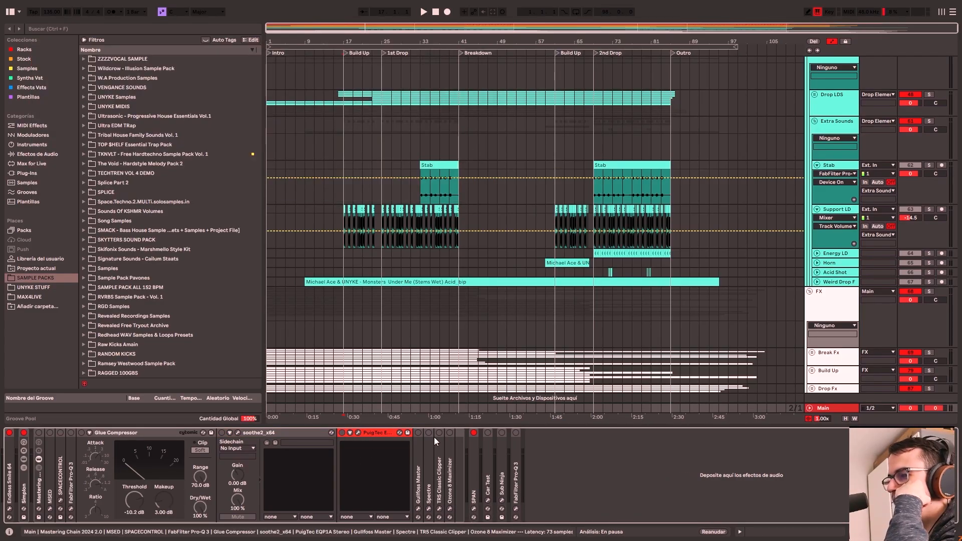
# - Expand the Gullfoss Master device, view its plug-in window and close it
pyautogui.click(421, 466)
pyautogui.doubleClick(419, 454)
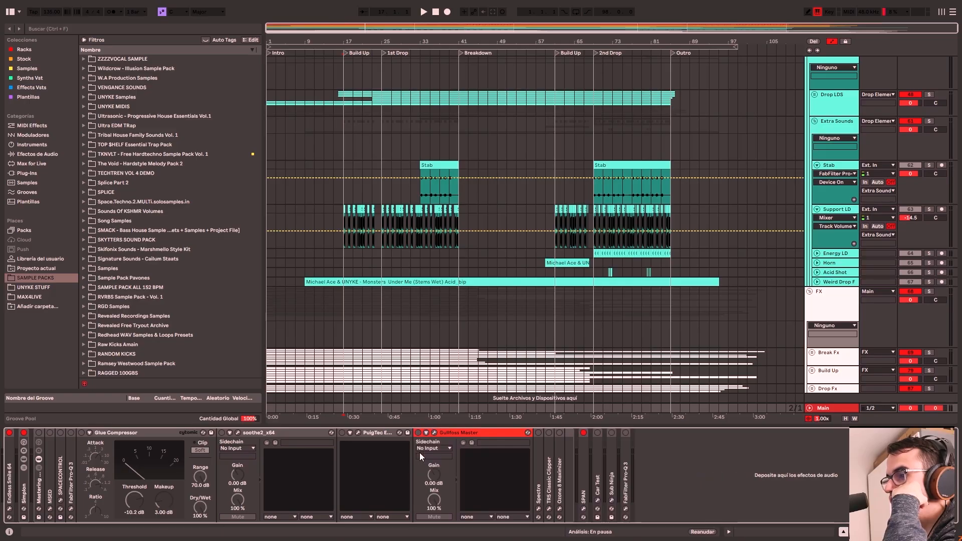
pyautogui.click(434, 432)
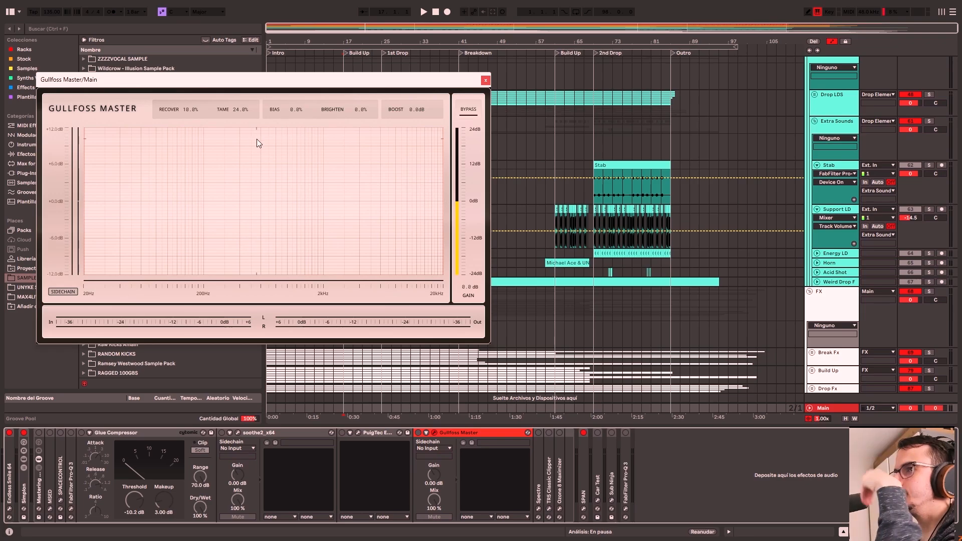
pyautogui.moveTo(295, 79); pyautogui.dragTo(387, 113)
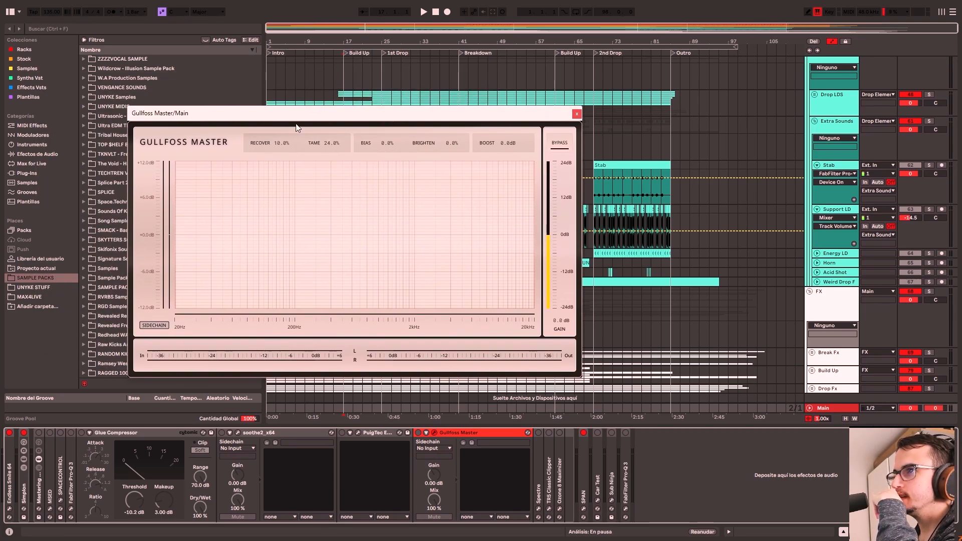
pyautogui.click(576, 114)
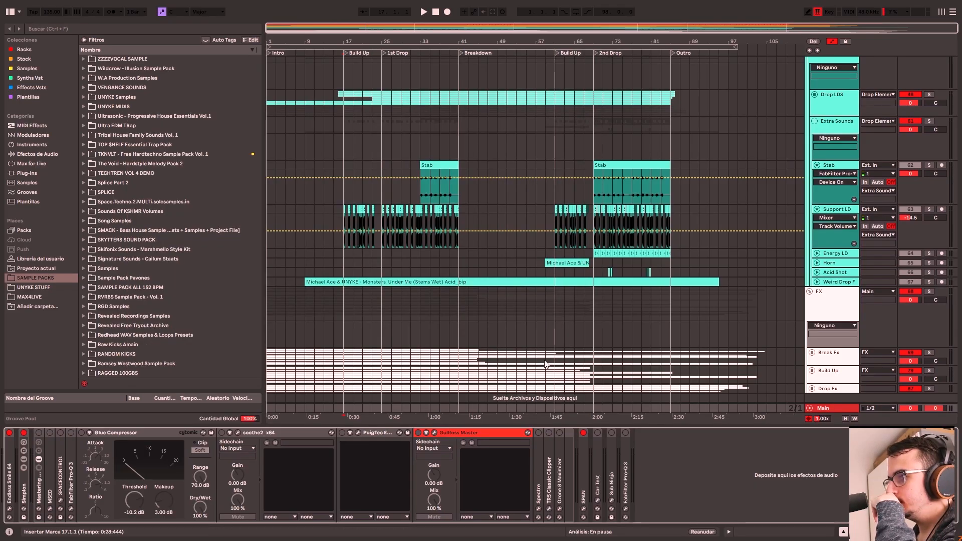
# - Expand the Spectre device in the mastering chain, and open and close its plug-in window
pyautogui.doubleClick(539, 478)
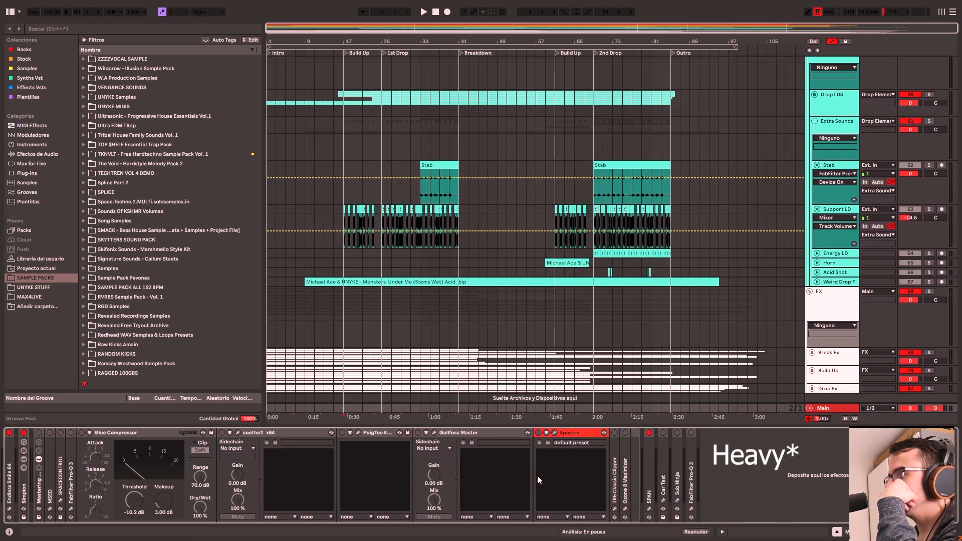
pyautogui.click(555, 432)
pyautogui.click(360, 98)
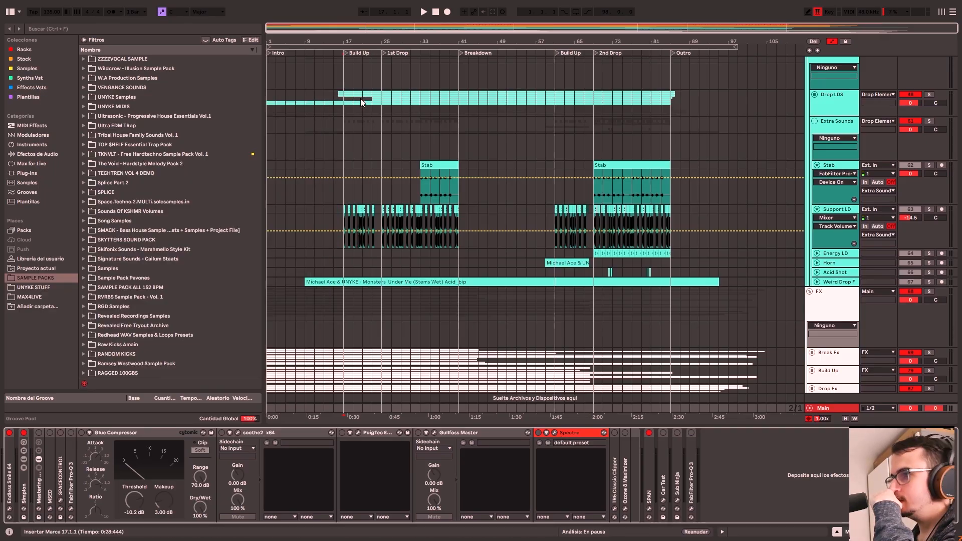
# - Select the TRS Classic Clipper in the mastering chain and view its plug-in window
pyautogui.click(616, 492)
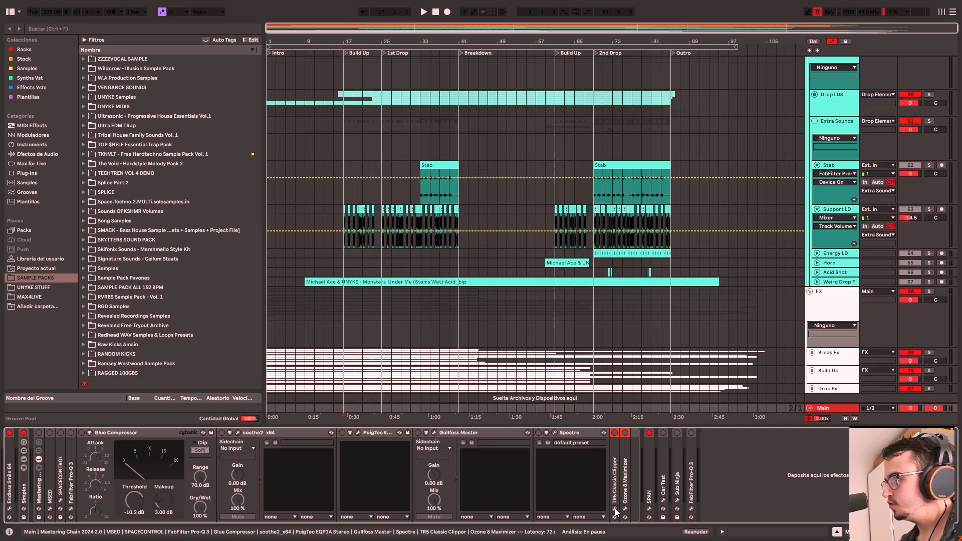
pyautogui.click(615, 509)
pyautogui.moveTo(576, 187); pyautogui.dragTo(227, 165)
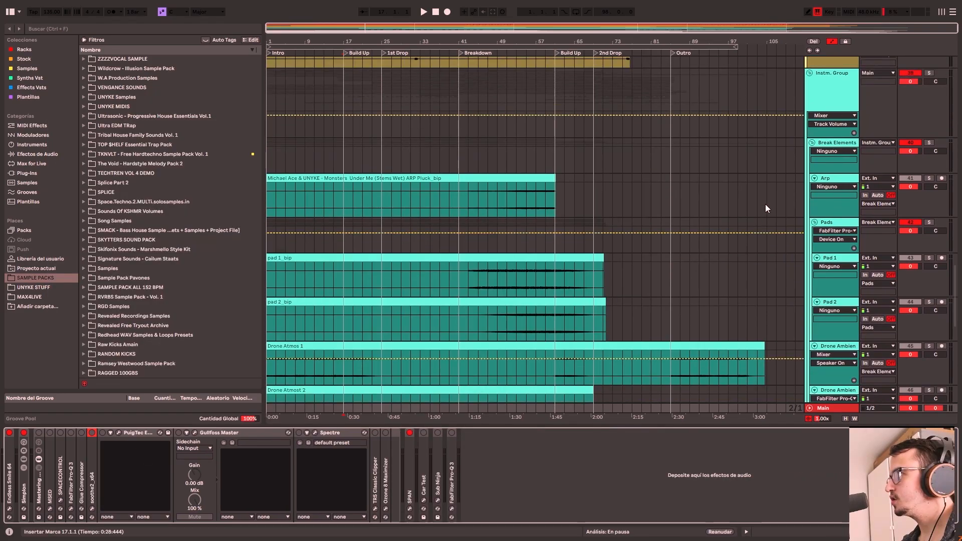
# - Fold the Instm. Group, FX and Vocal Group tracks in the arrangement
pyautogui.scroll(1, 766, 205)
pyautogui.click(810, 82)
pyautogui.scroll(4, 810, 86)
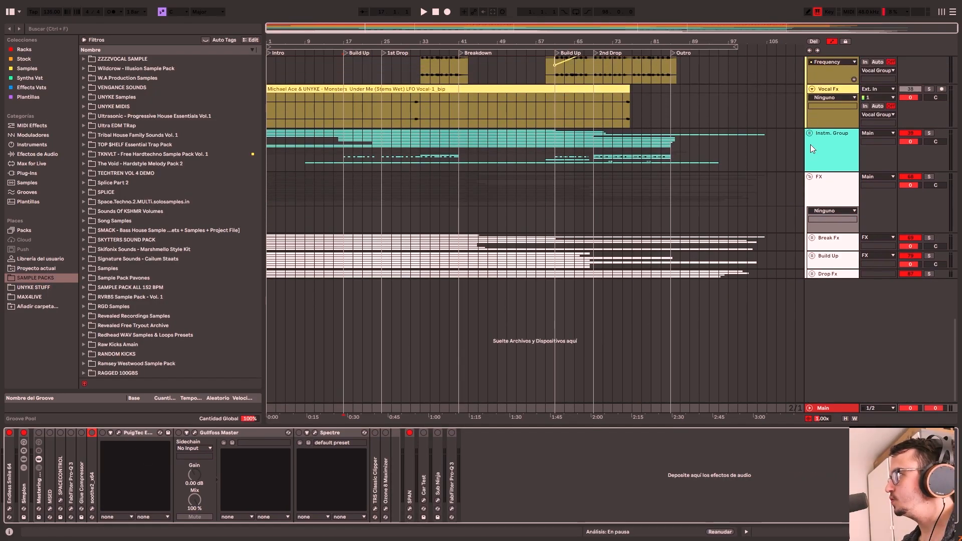
pyautogui.scroll(5, 810, 177)
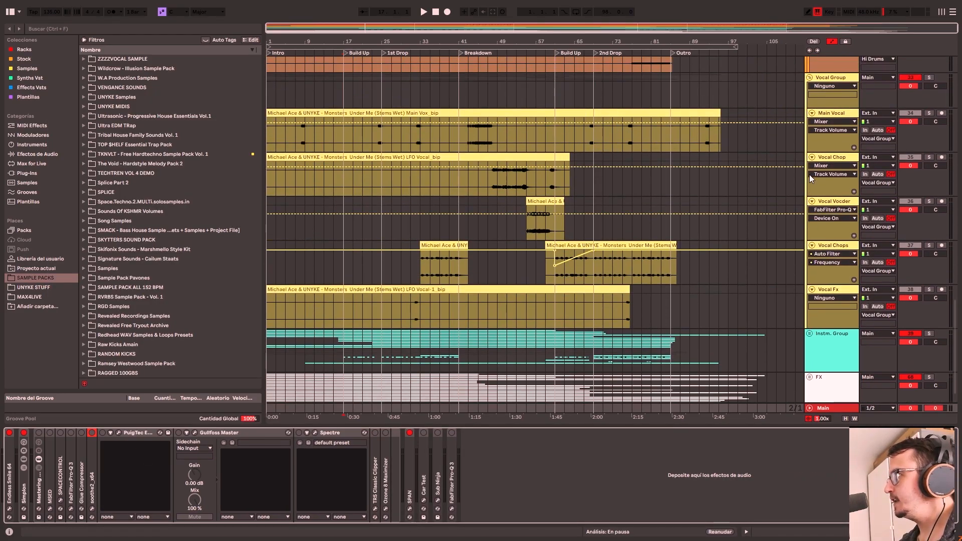
pyautogui.click(809, 88)
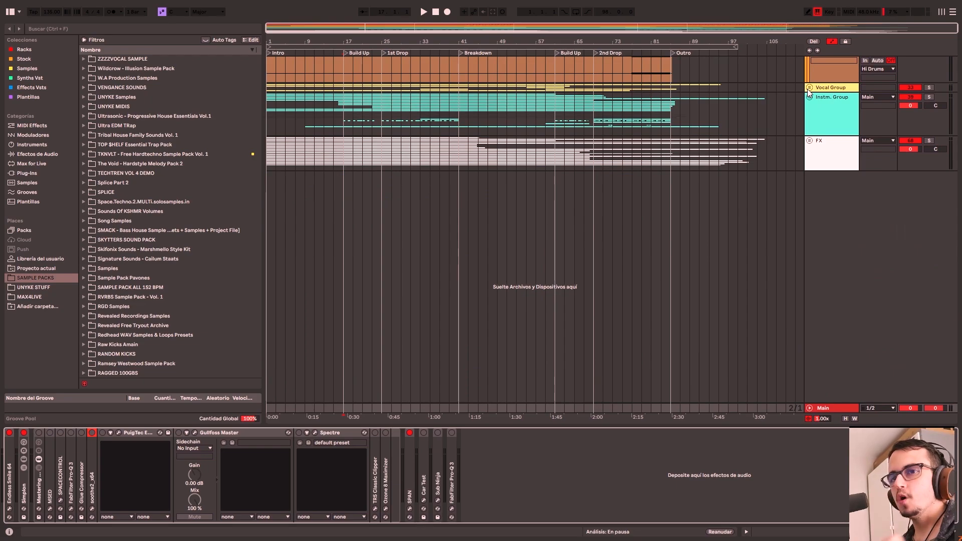